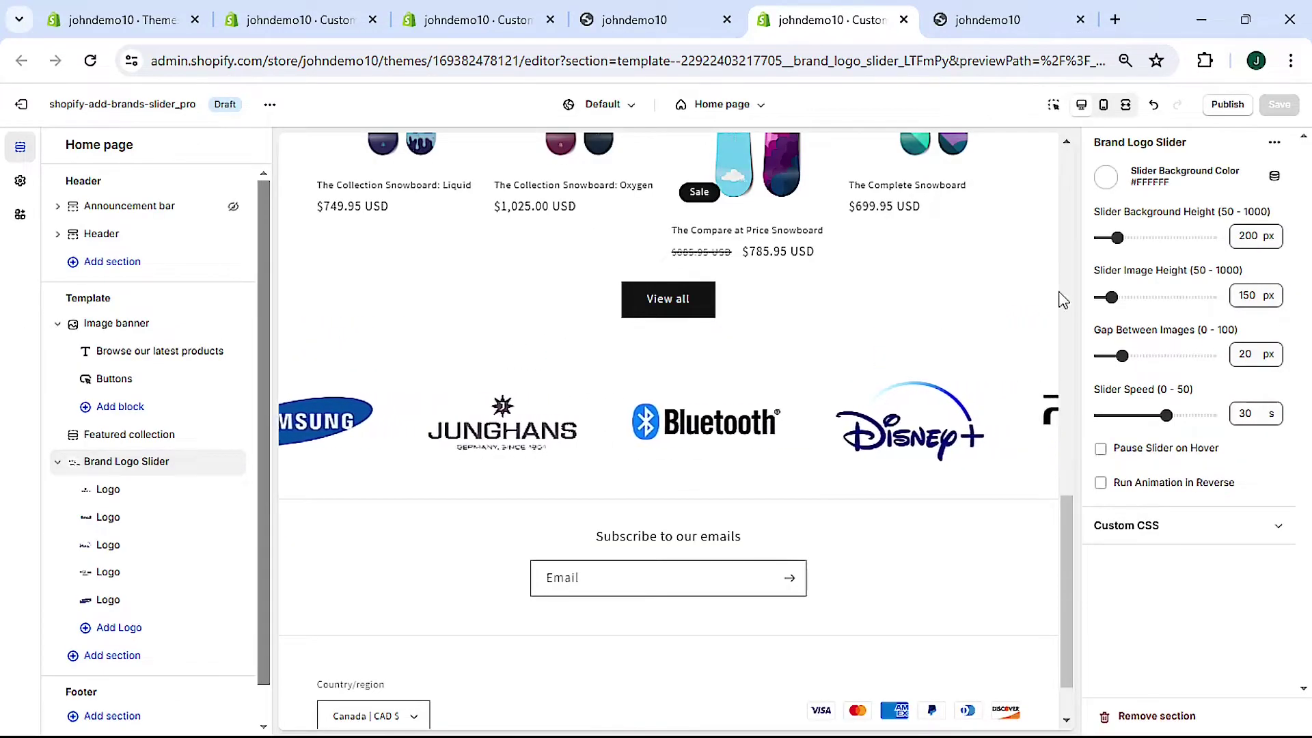
Try a red slider background, save it, and reload the storefront to view it
click(1105, 178)
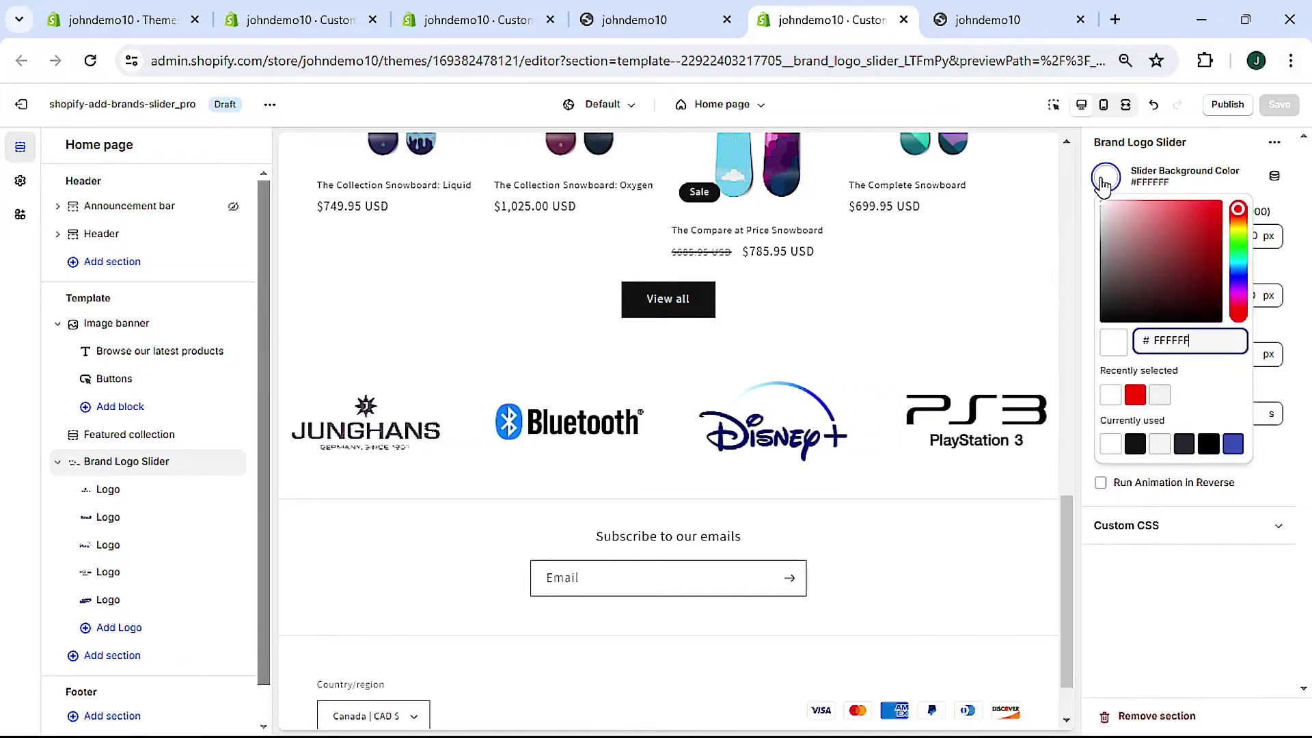
key(ctrl+a)
text(red)
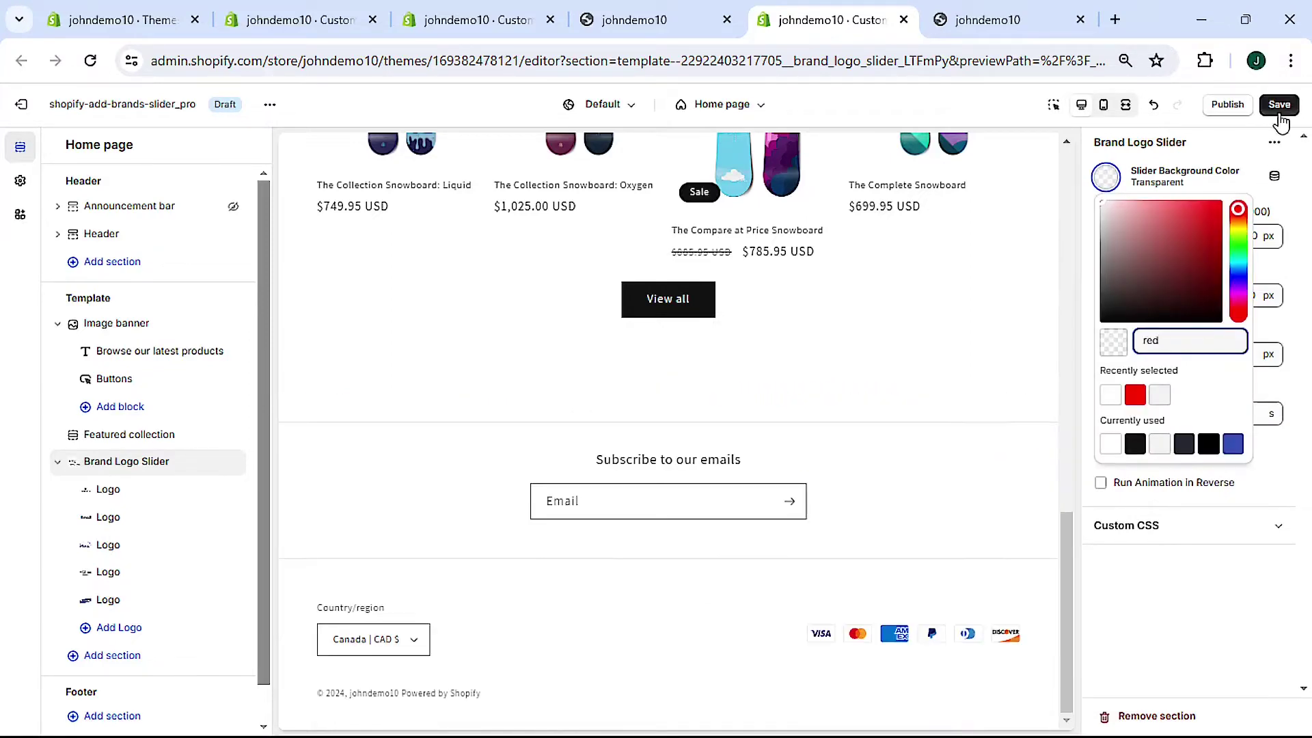
click(1279, 115)
click(977, 19)
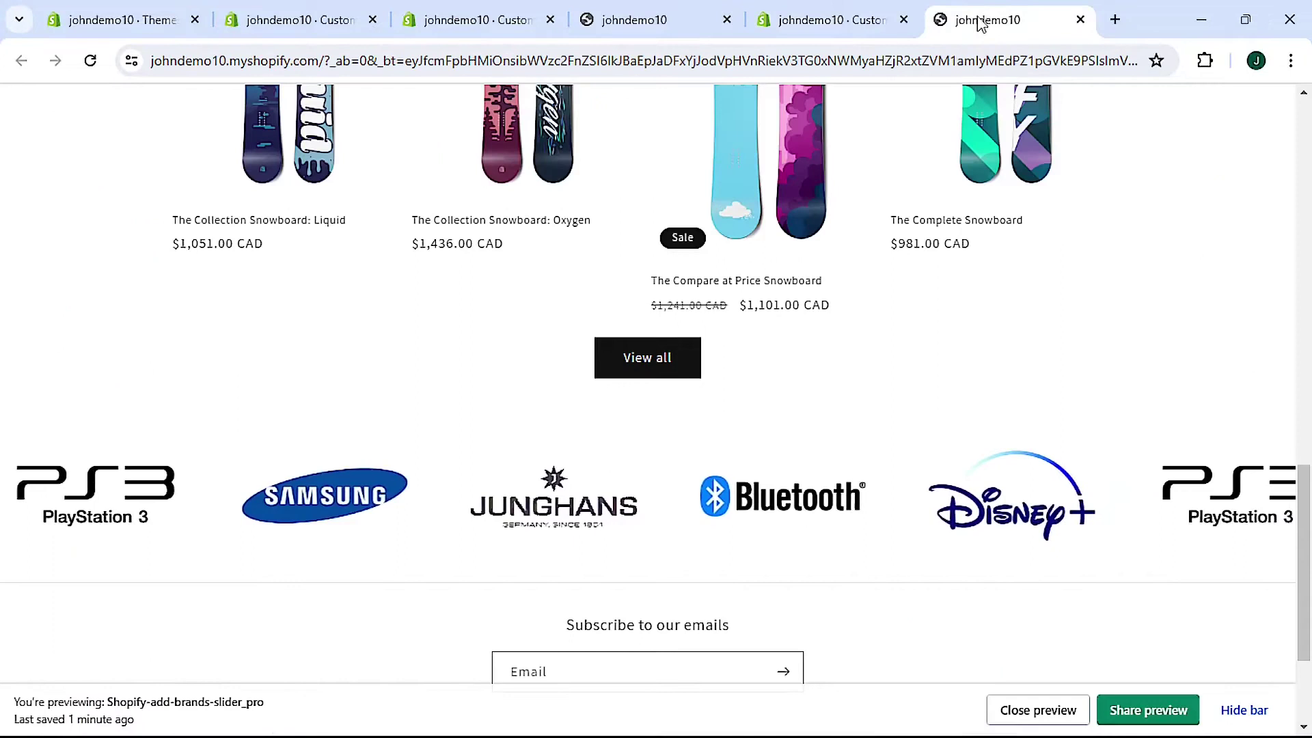
click(91, 60)
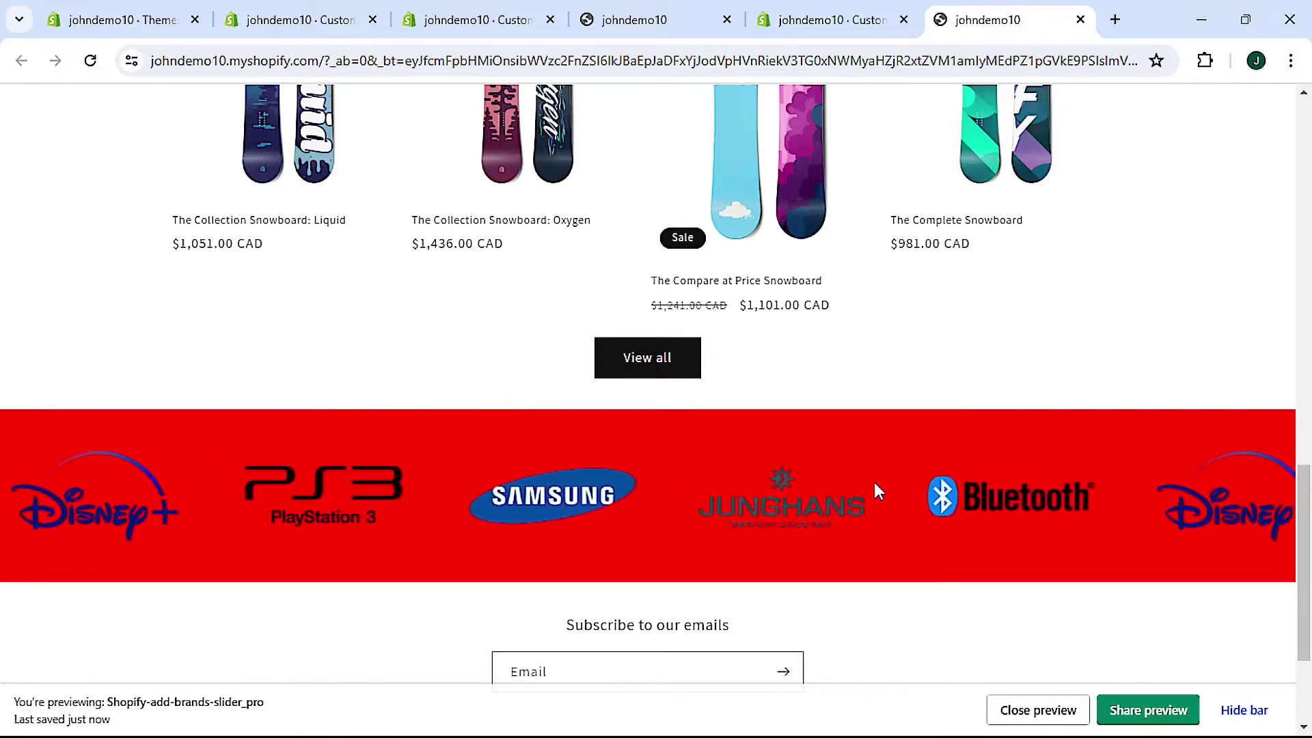
Change the slider background to #F2F2F2, save, and reload the storefront preview
key(ctrl+Page_Up)
click(1111, 179)
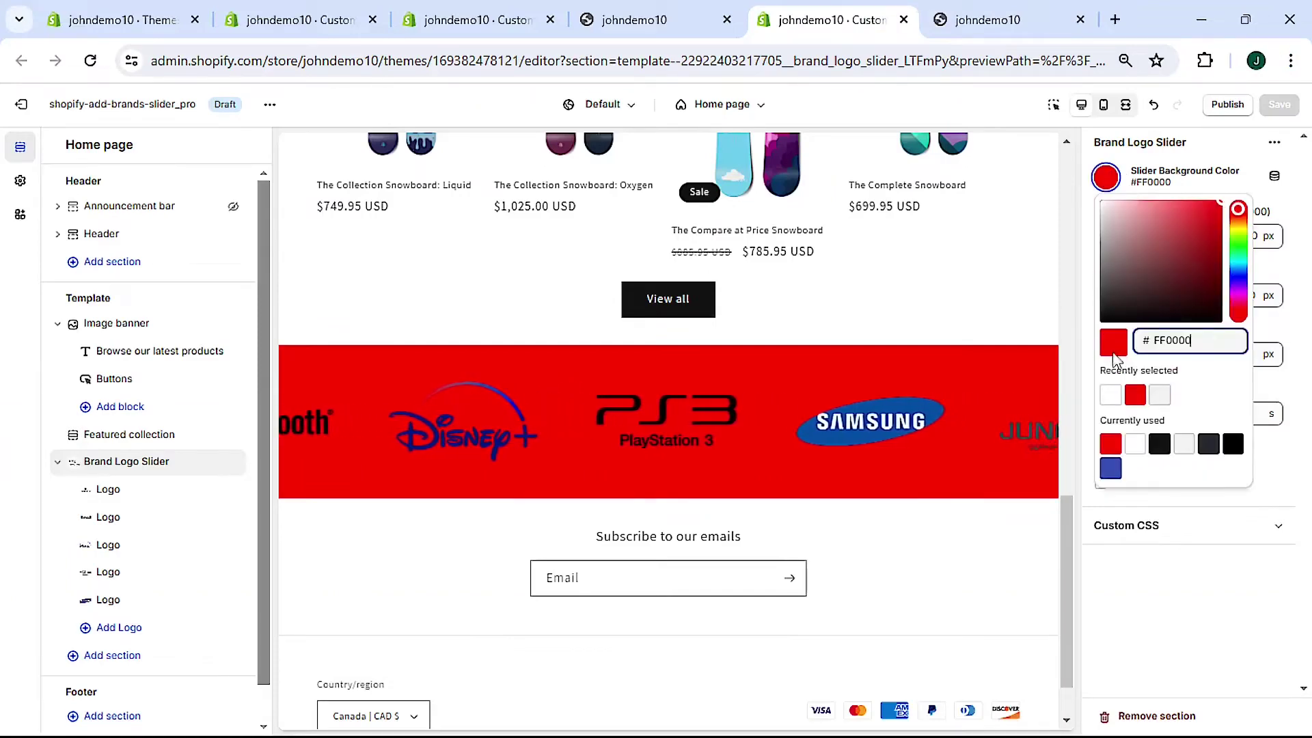
text(f2f2f2)
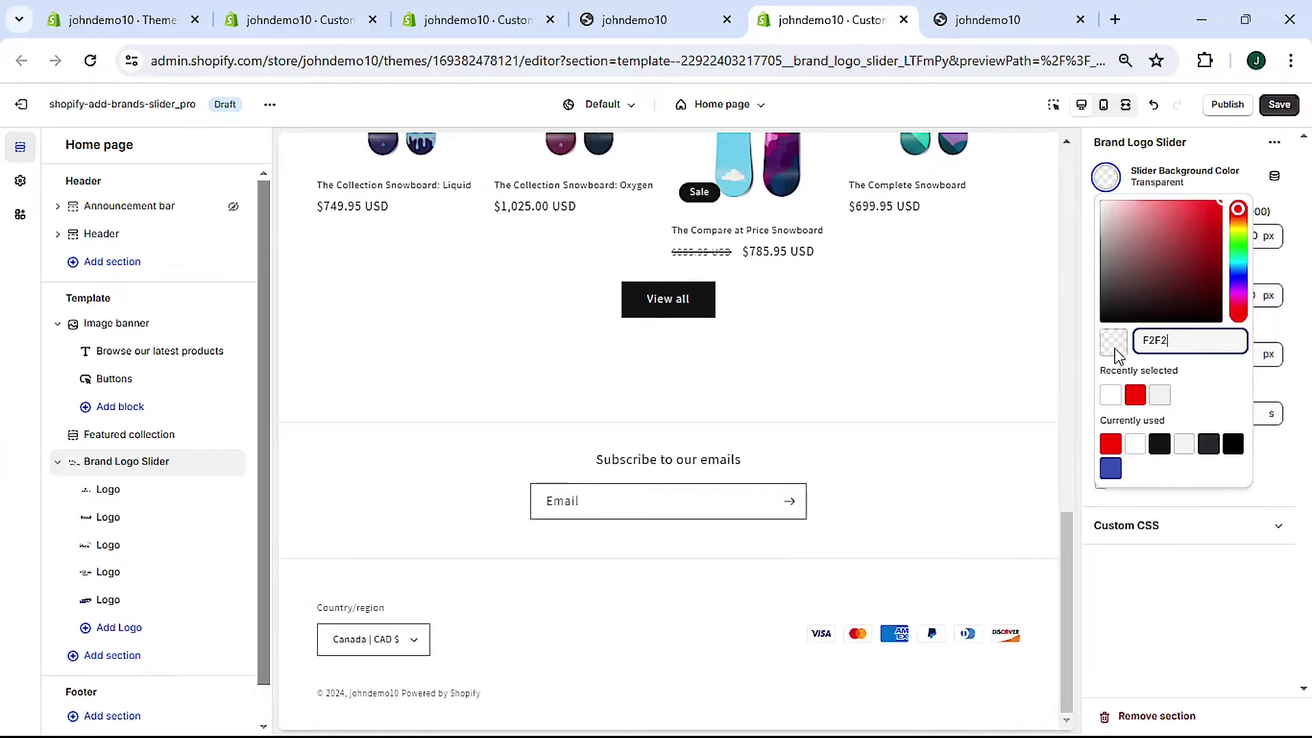
click(1280, 104)
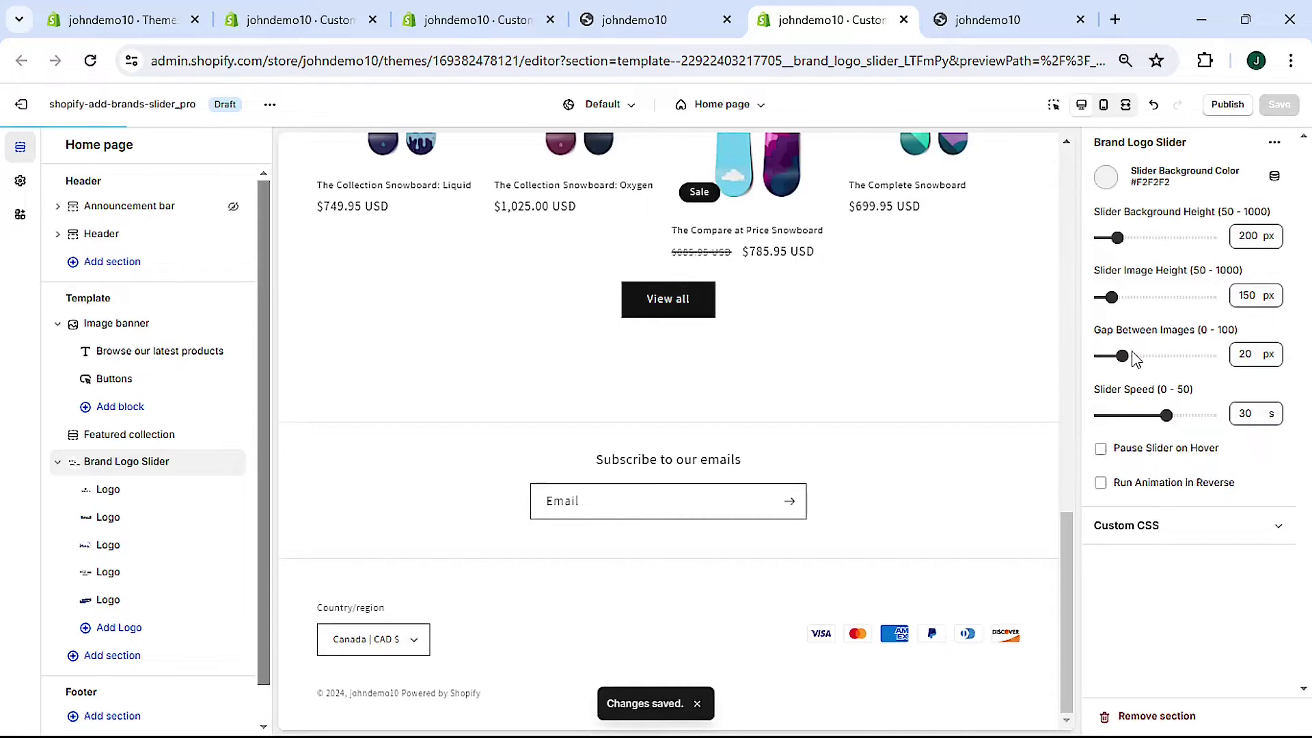
key(ctrl+Page_Down)
click(91, 61)
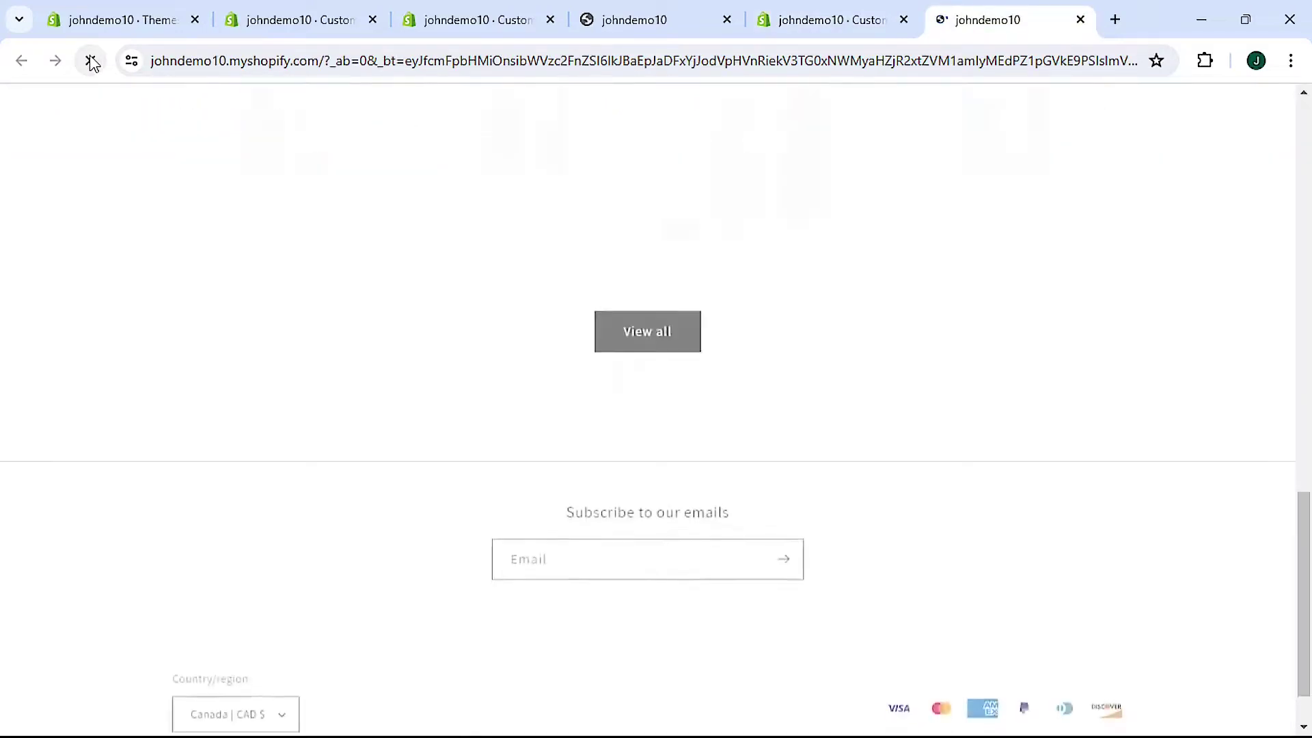
Save the 500 px slider background height and check the taller band on the storefront
key(ctrl+Page_Up)
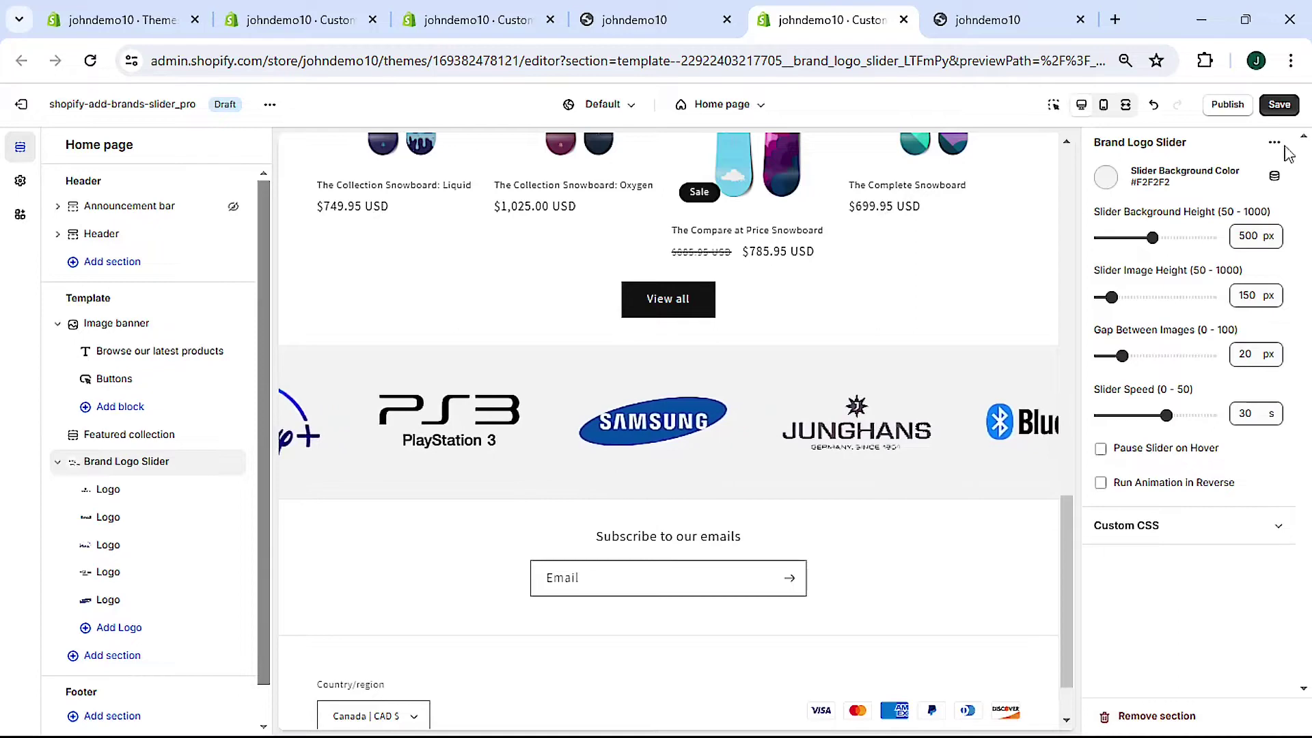
click(1280, 104)
click(1006, 15)
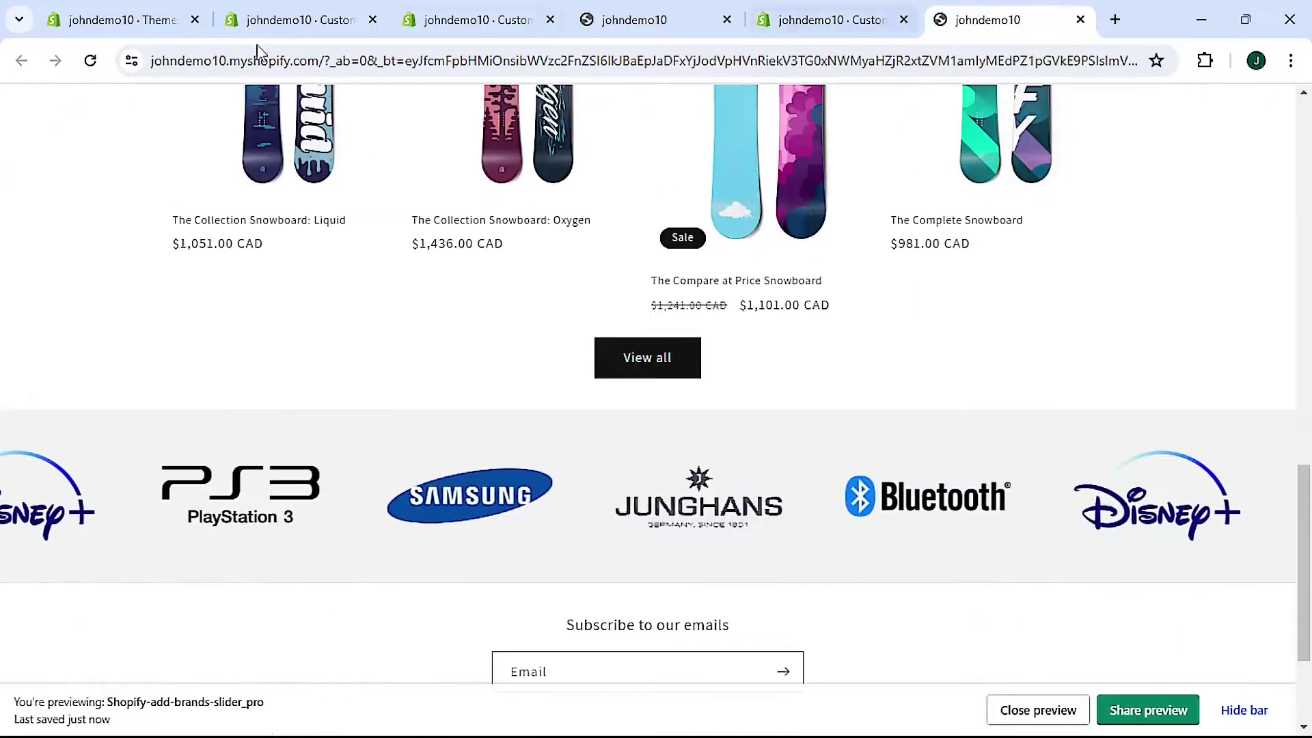
click(91, 60)
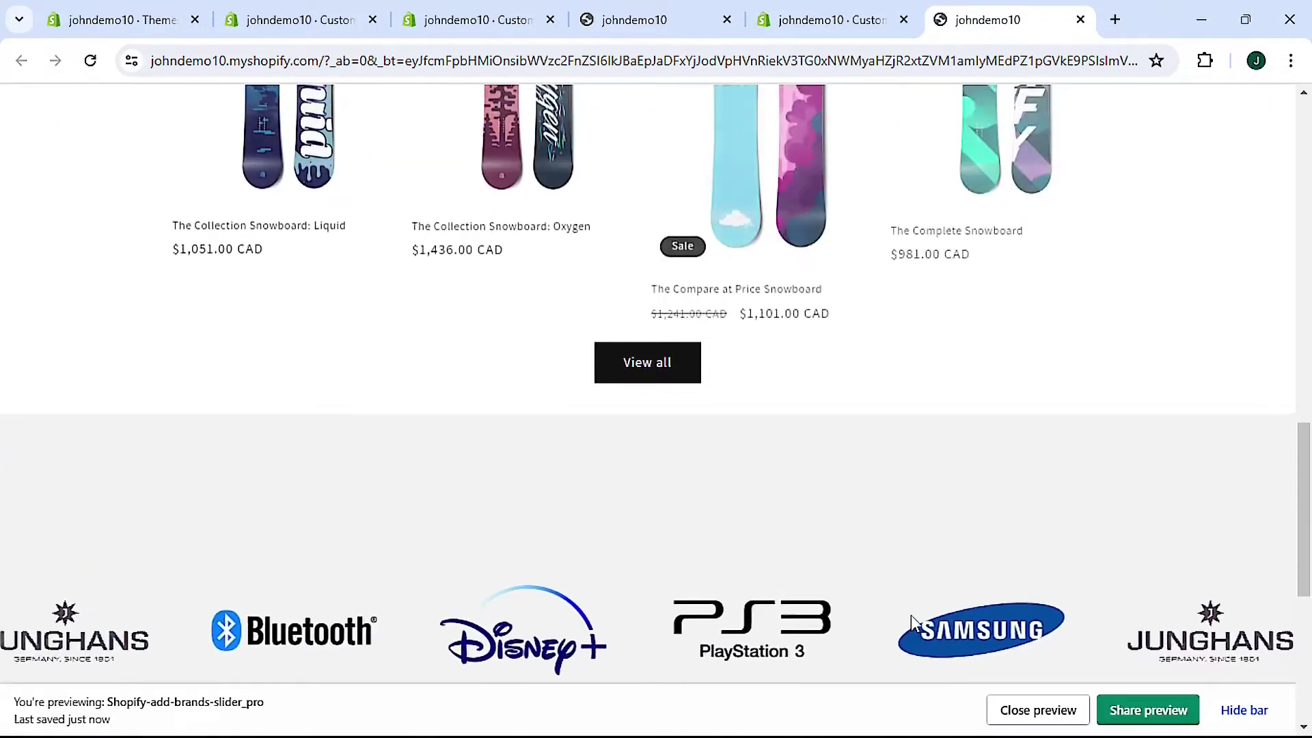
scroll(876, 557, down, 5)
scroll(873, 545, up, 1)
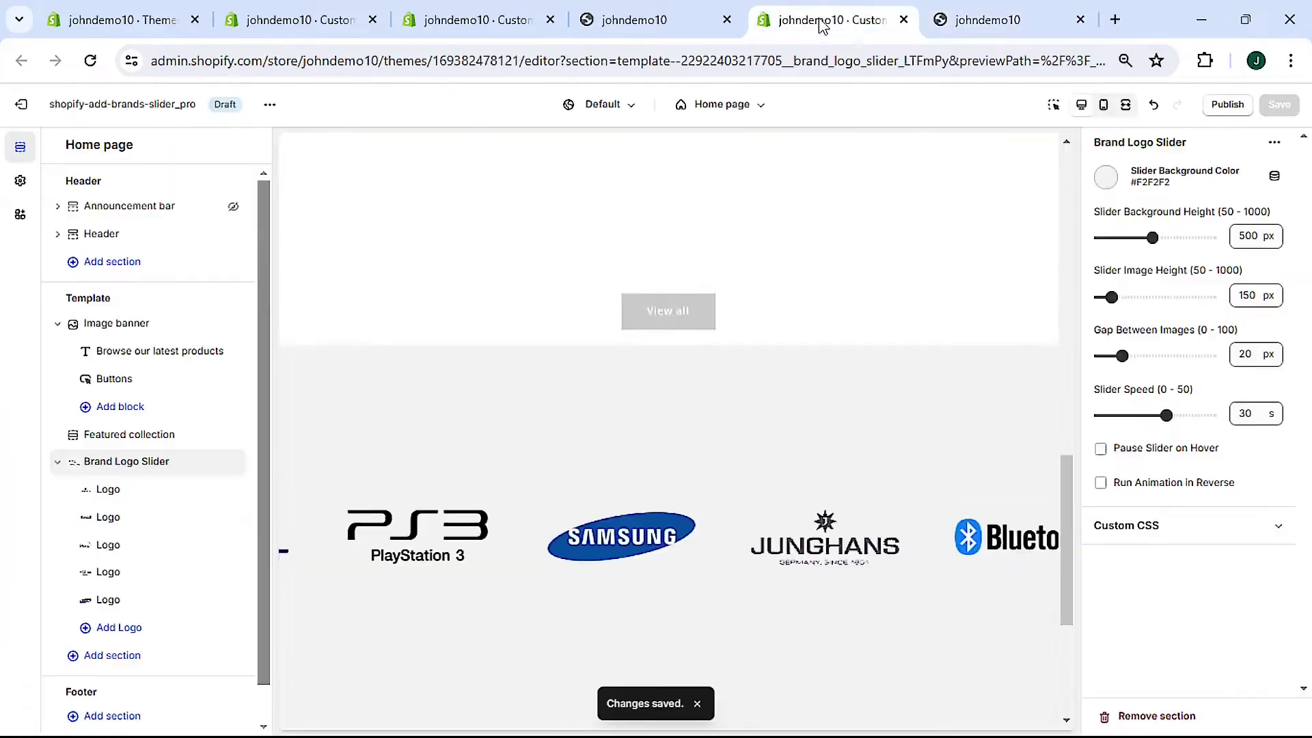
Try a 200 px slider image height, revert to 150 px, save, and reload the storefront
click(831, 19)
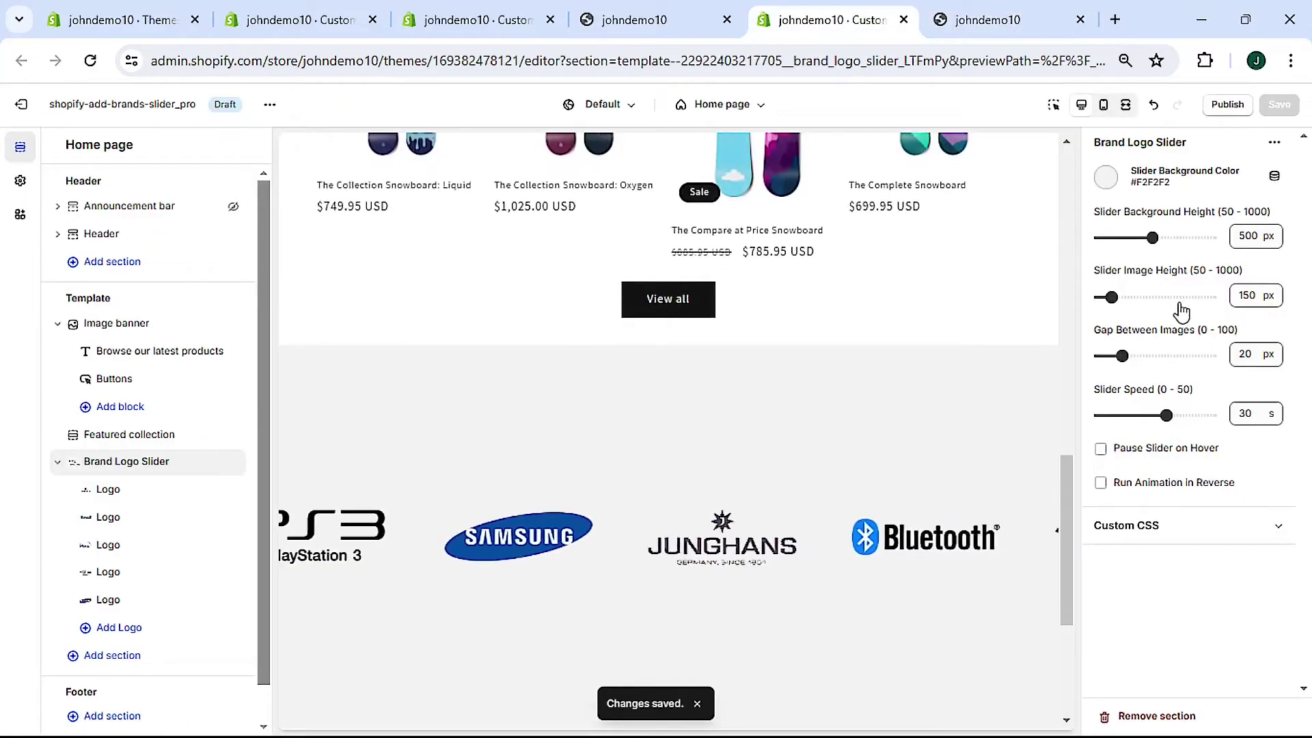
double_click(1248, 296)
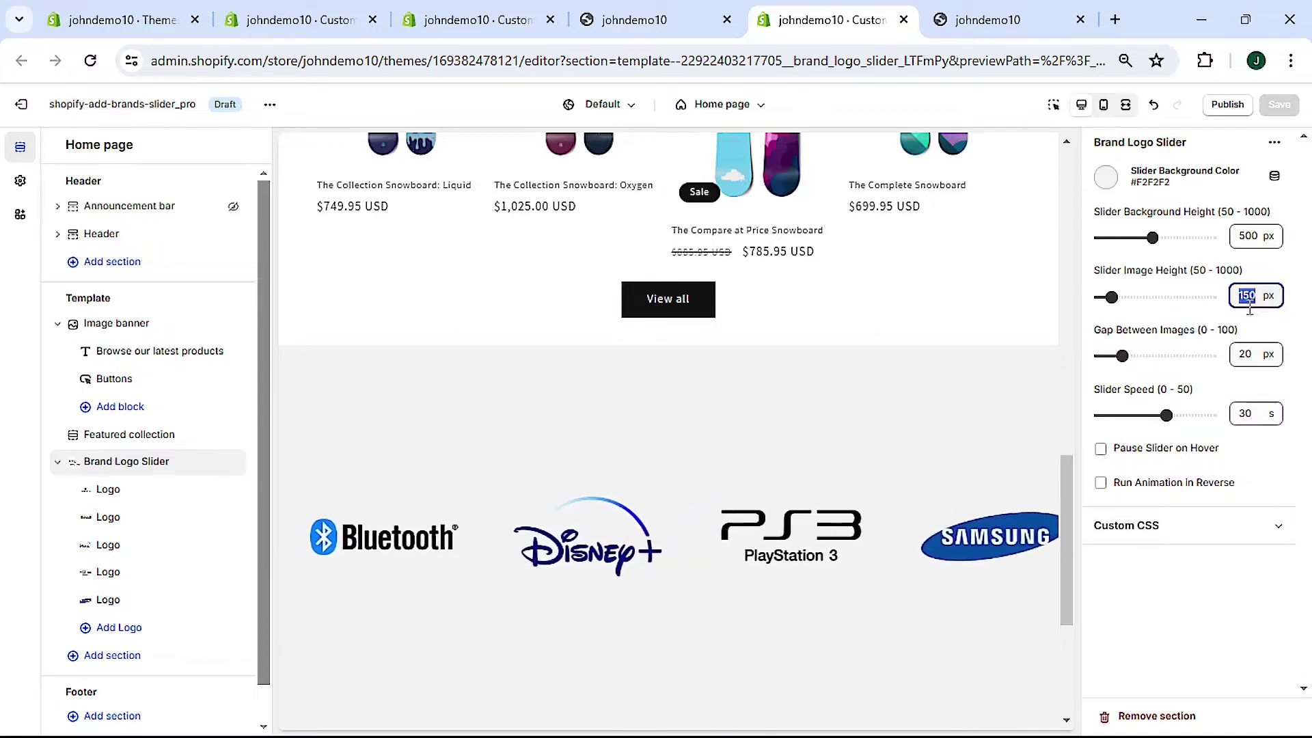
click(1190, 510)
click(1278, 105)
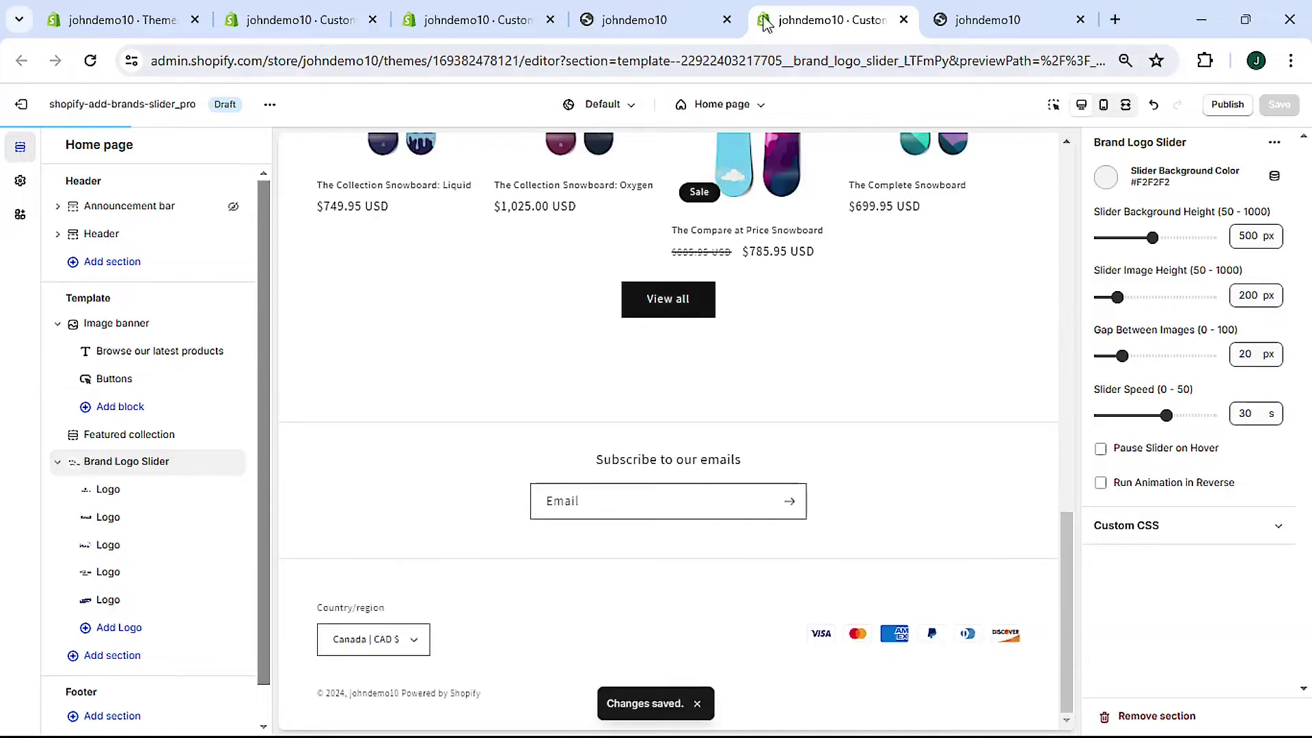
click(973, 10)
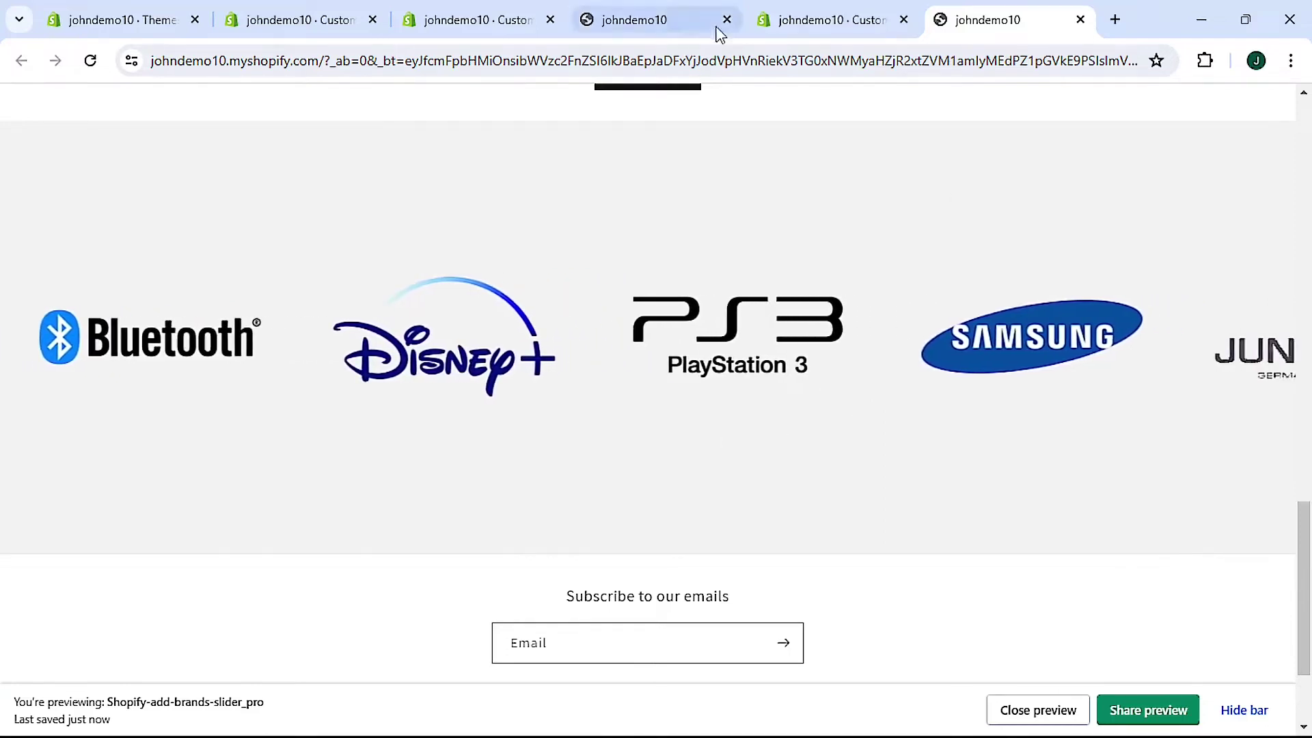
click(810, 25)
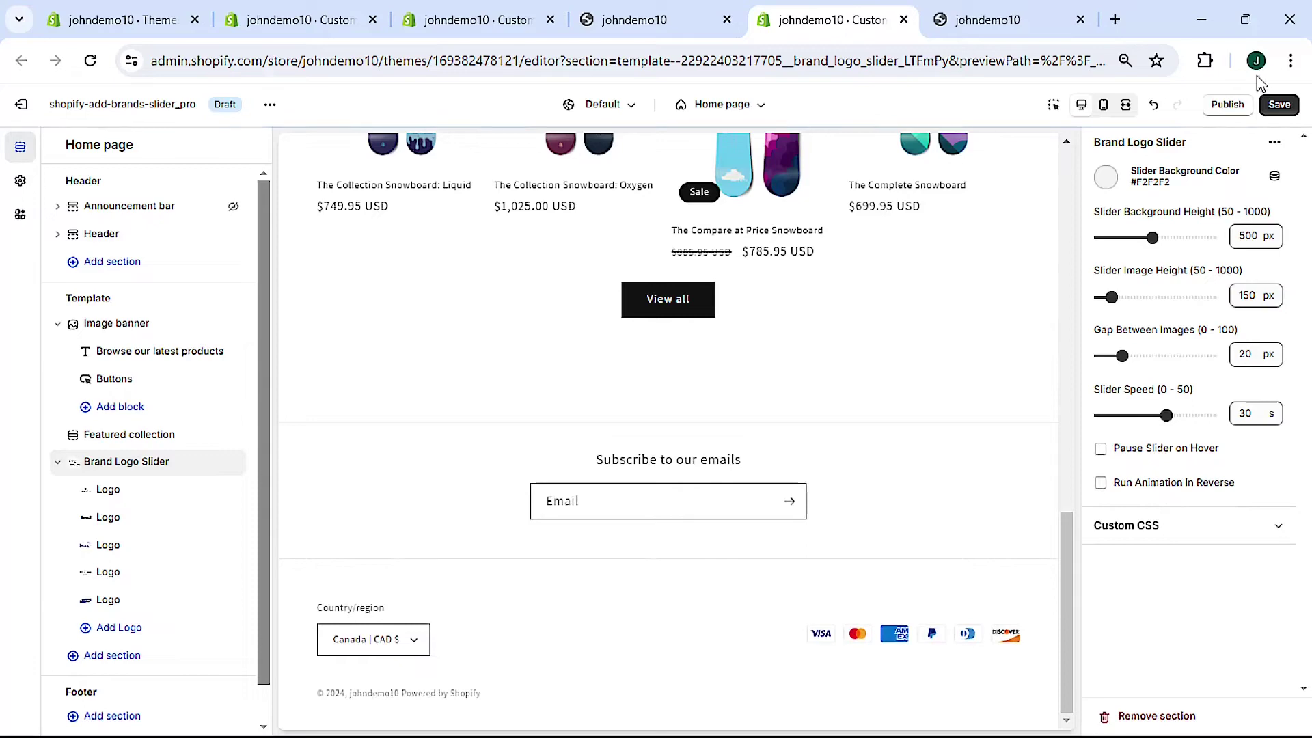
click(1280, 104)
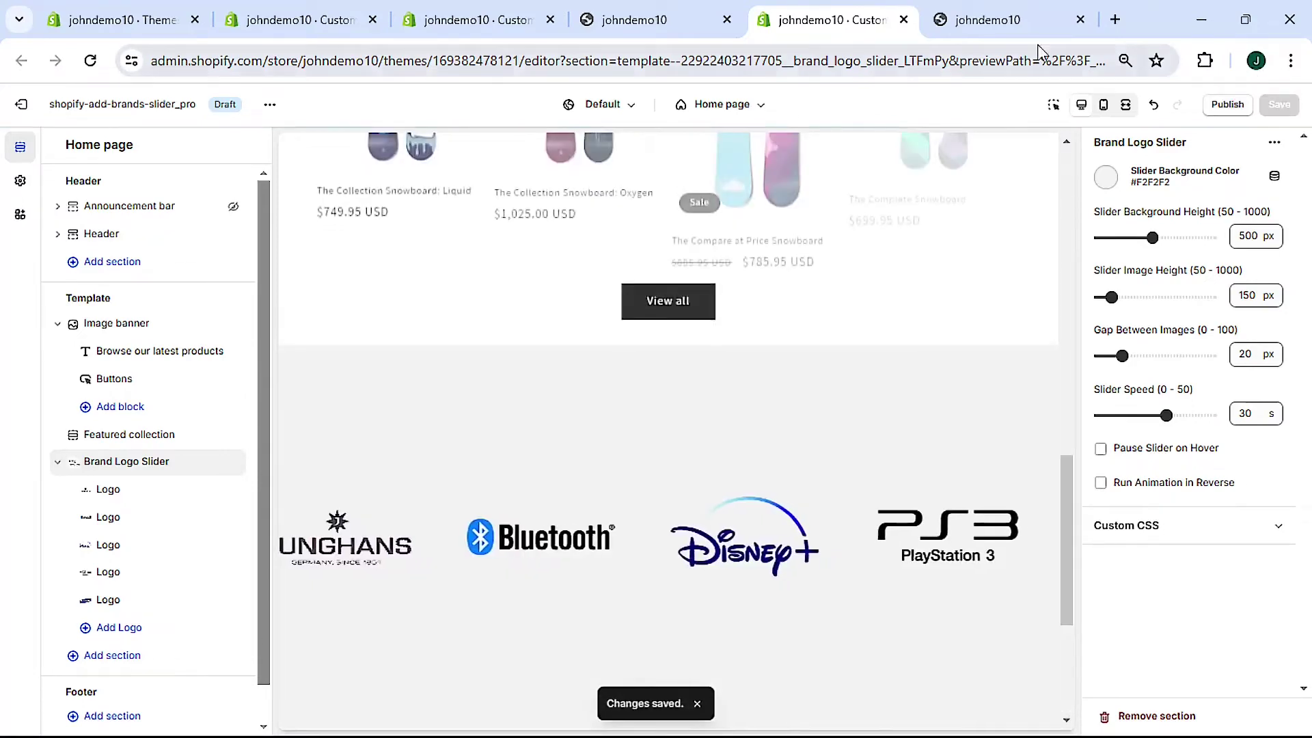
click(998, 19)
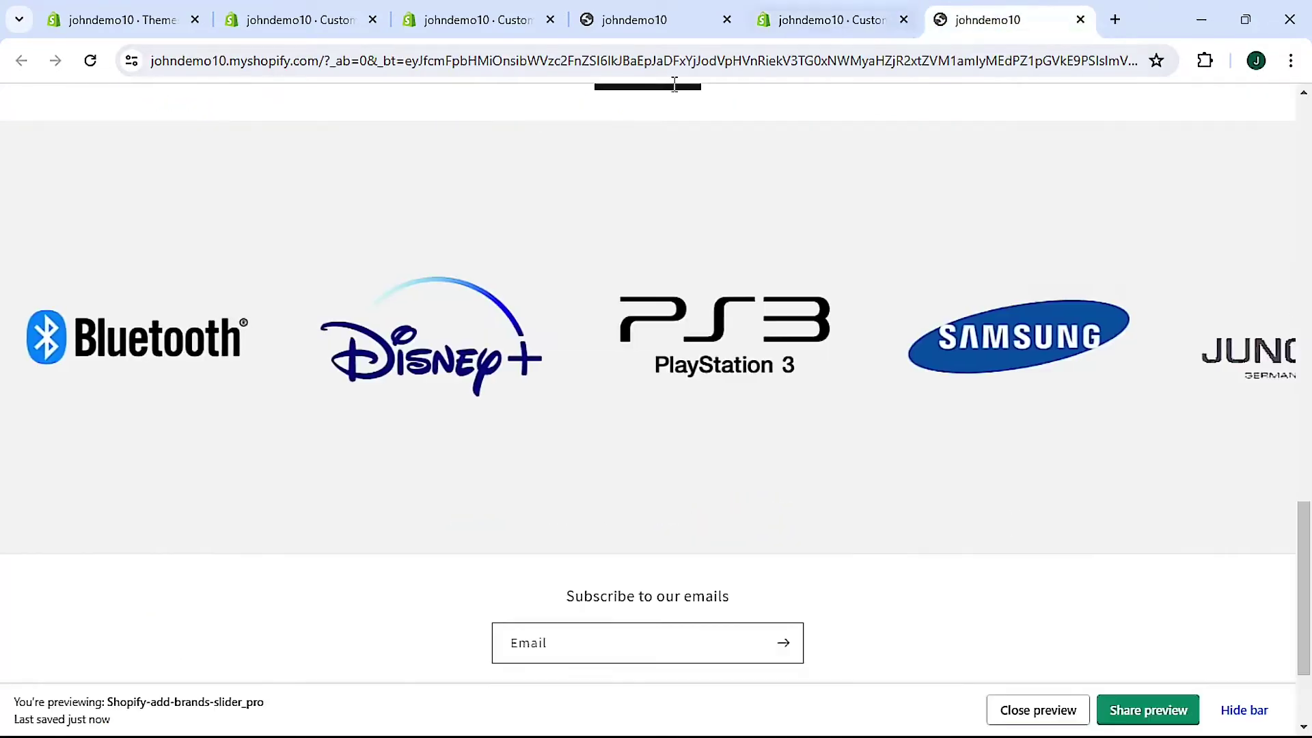
click(91, 61)
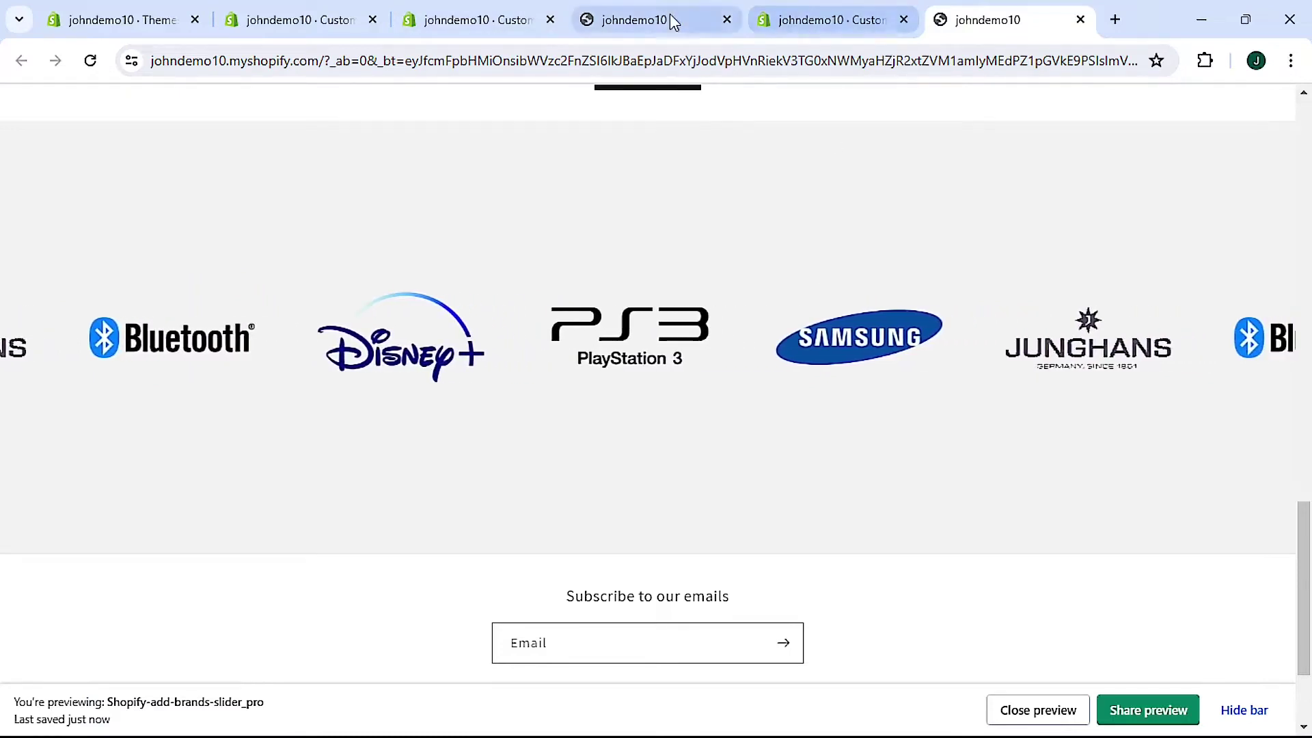
Set Gap Between Images to 50 px, save, and reload the storefront to see the wider spacing
click(831, 20)
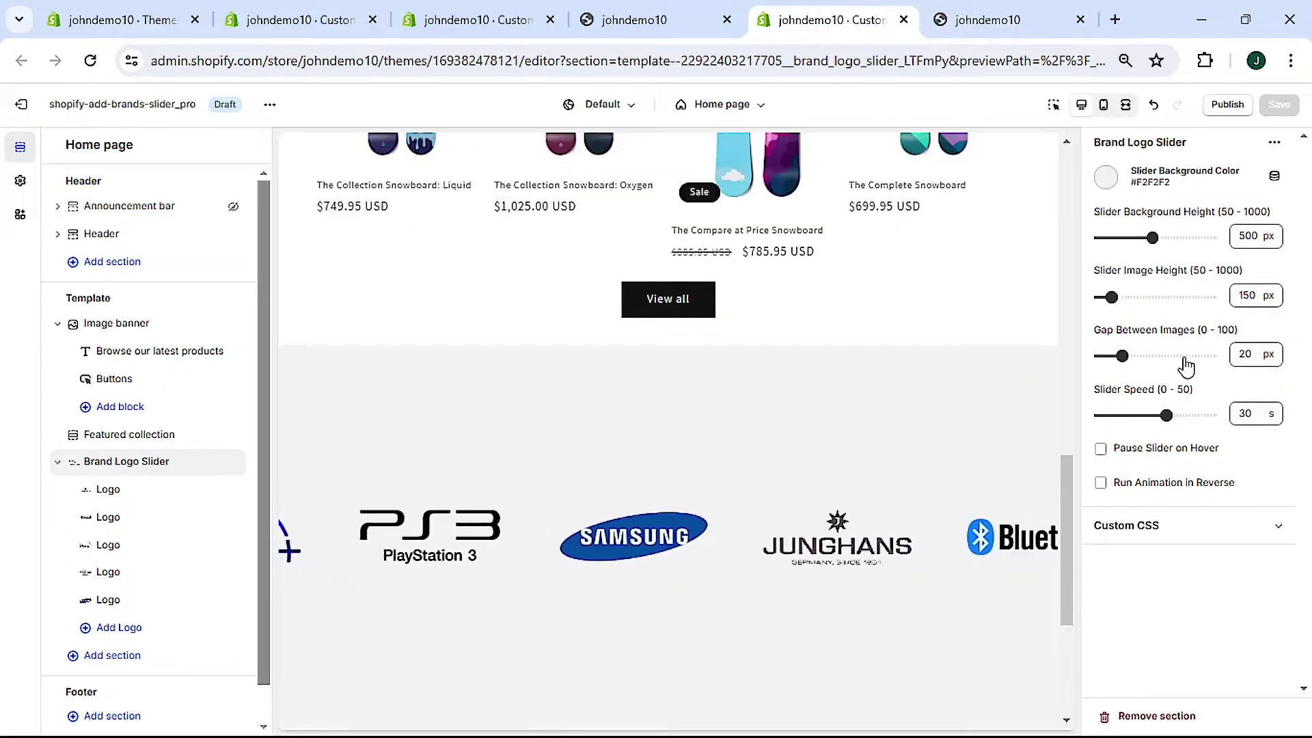
double_click(1245, 354)
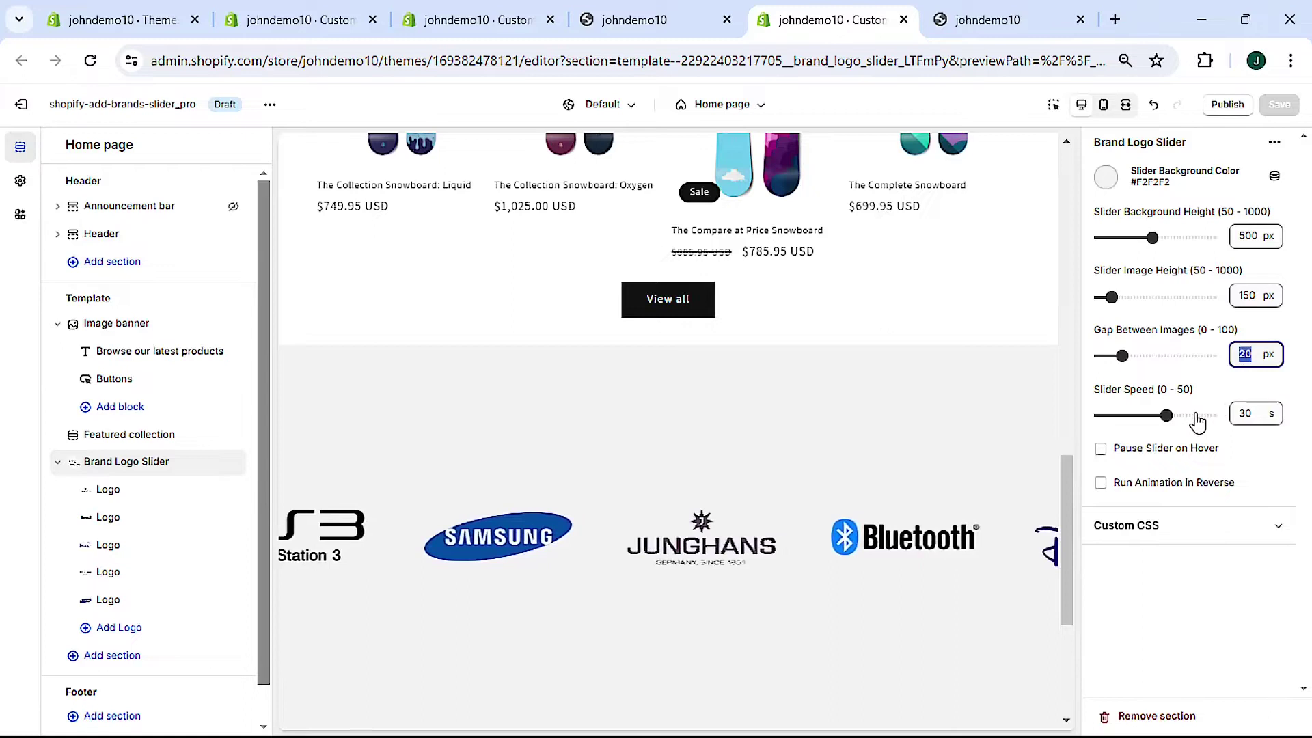
text(50)
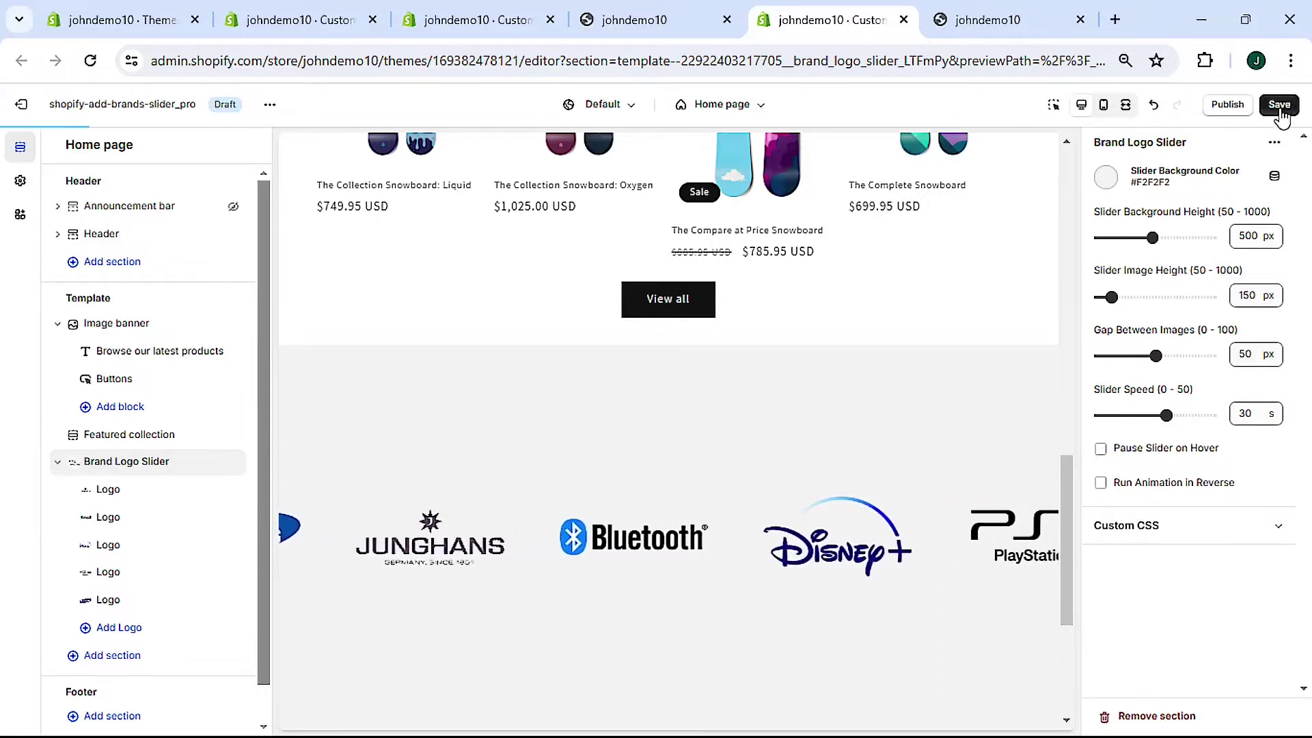
click(1280, 106)
click(987, 19)
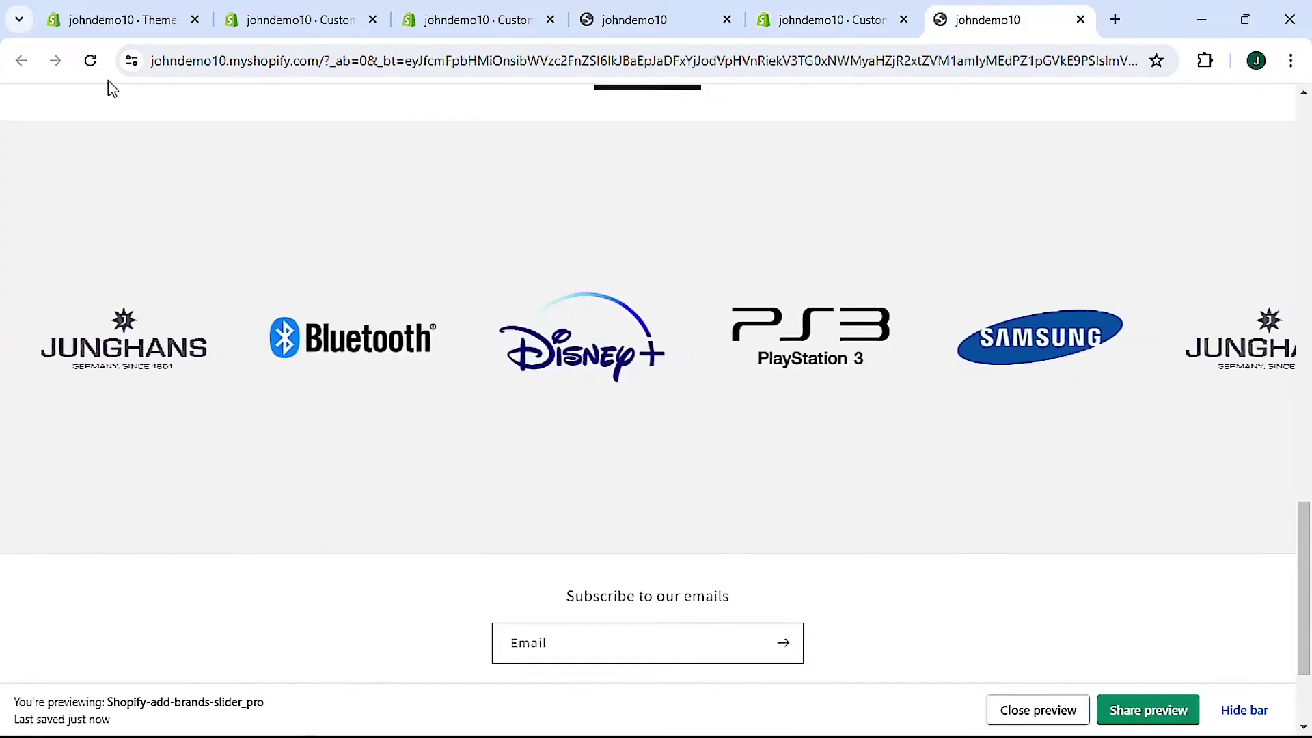
click(91, 60)
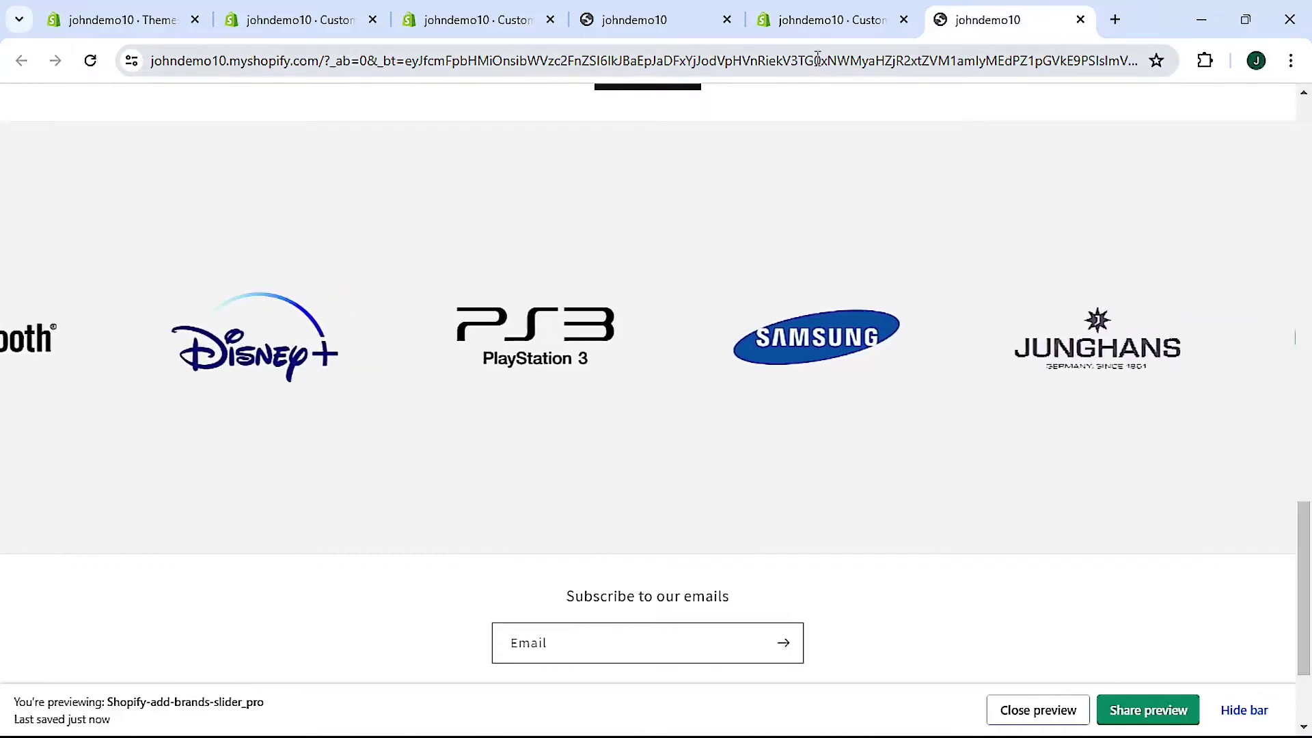
click(820, 21)
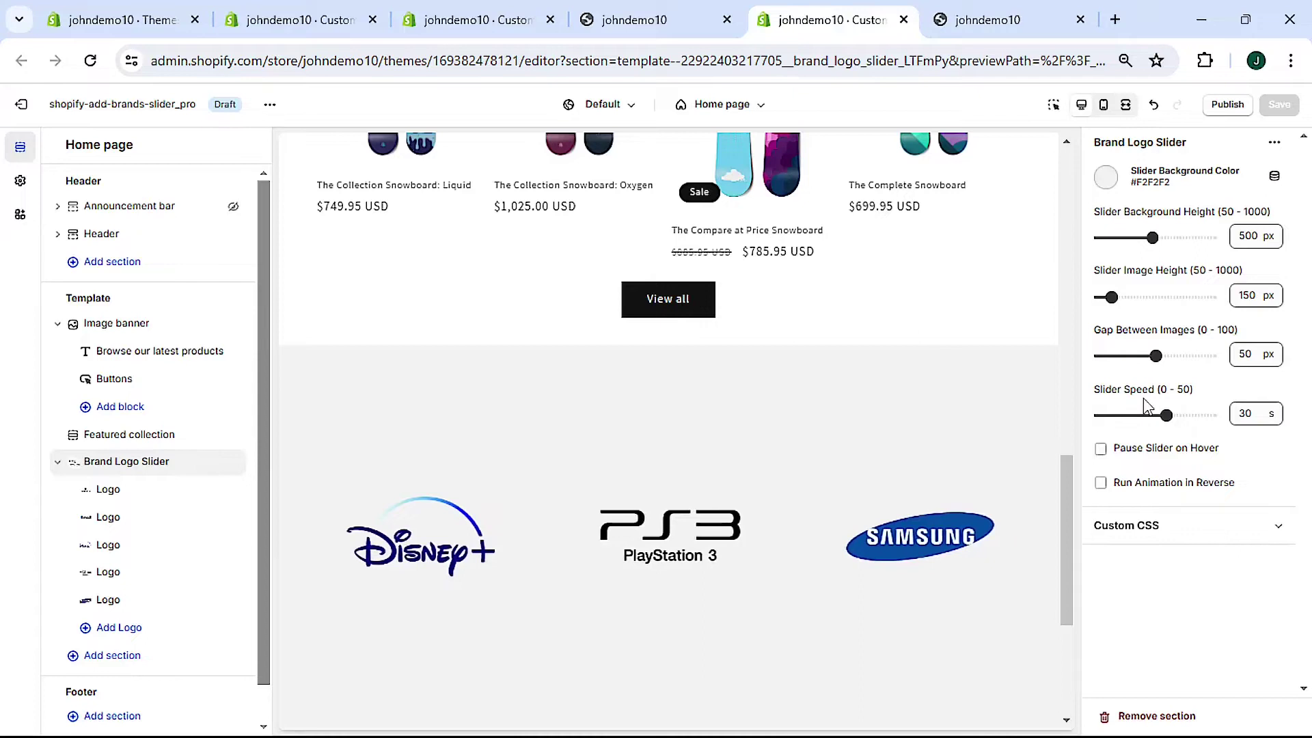
Set Slider Speed to 5 seconds, save, and reload the storefront to watch the slider
double_click(1243, 412)
text(5)
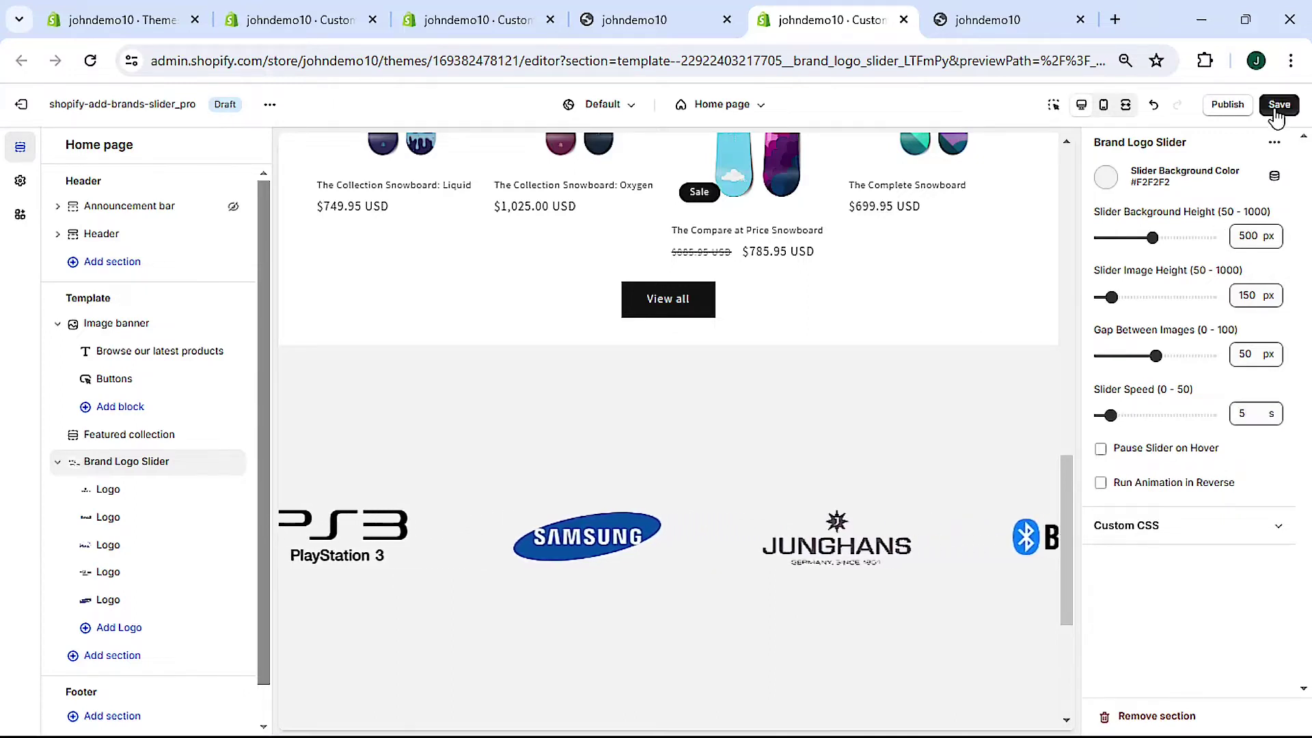
click(1280, 107)
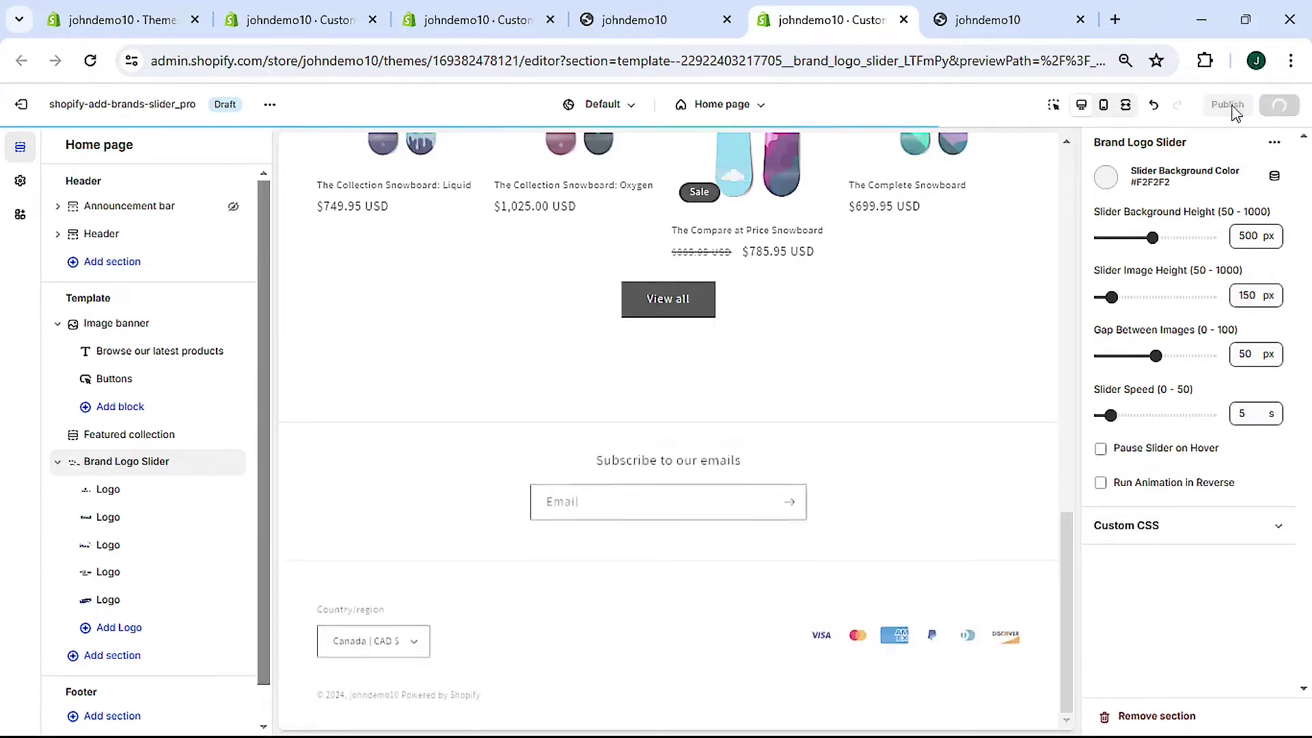
click(998, 19)
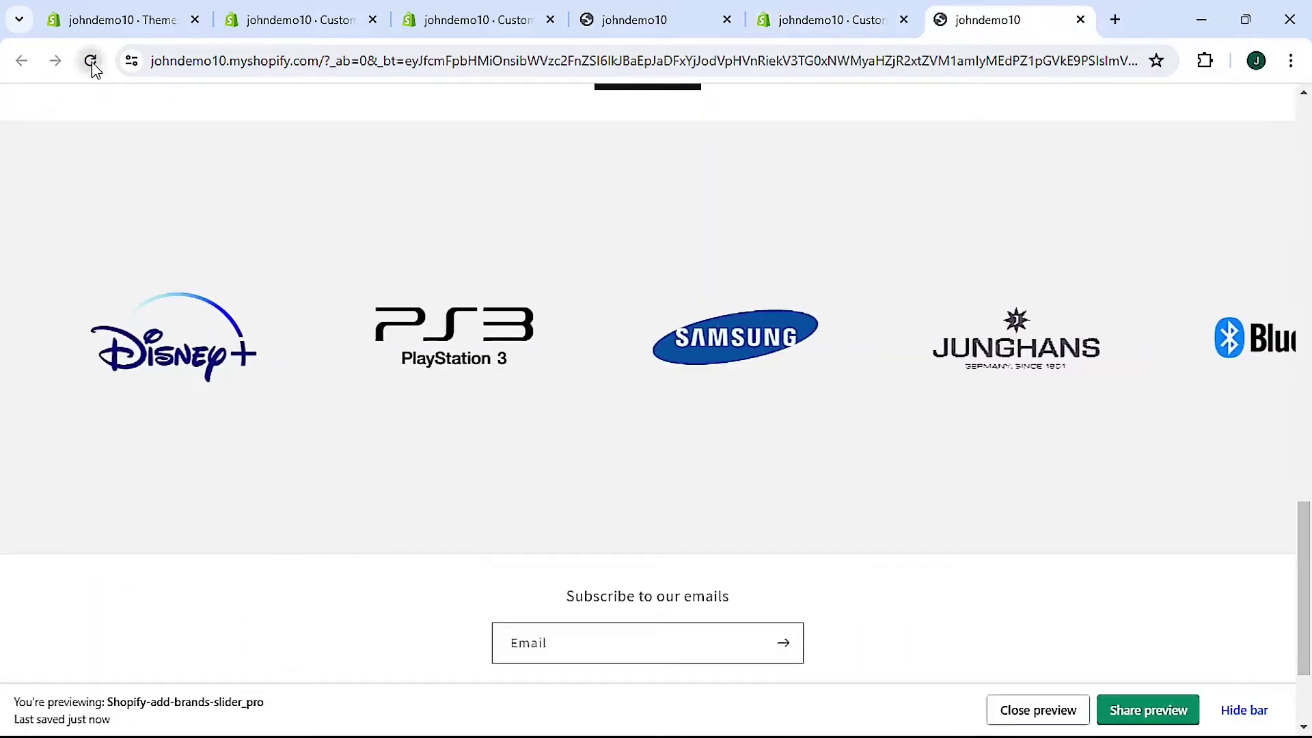
click(91, 62)
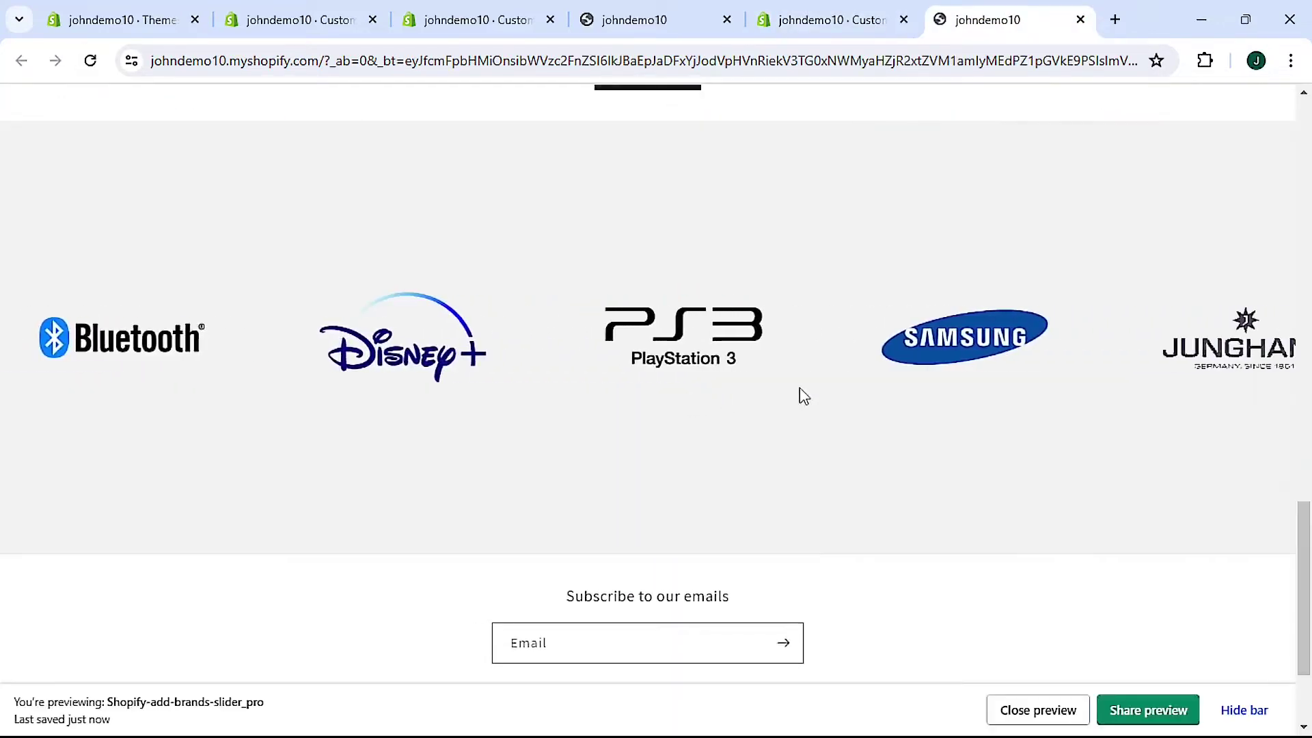
click(830, 19)
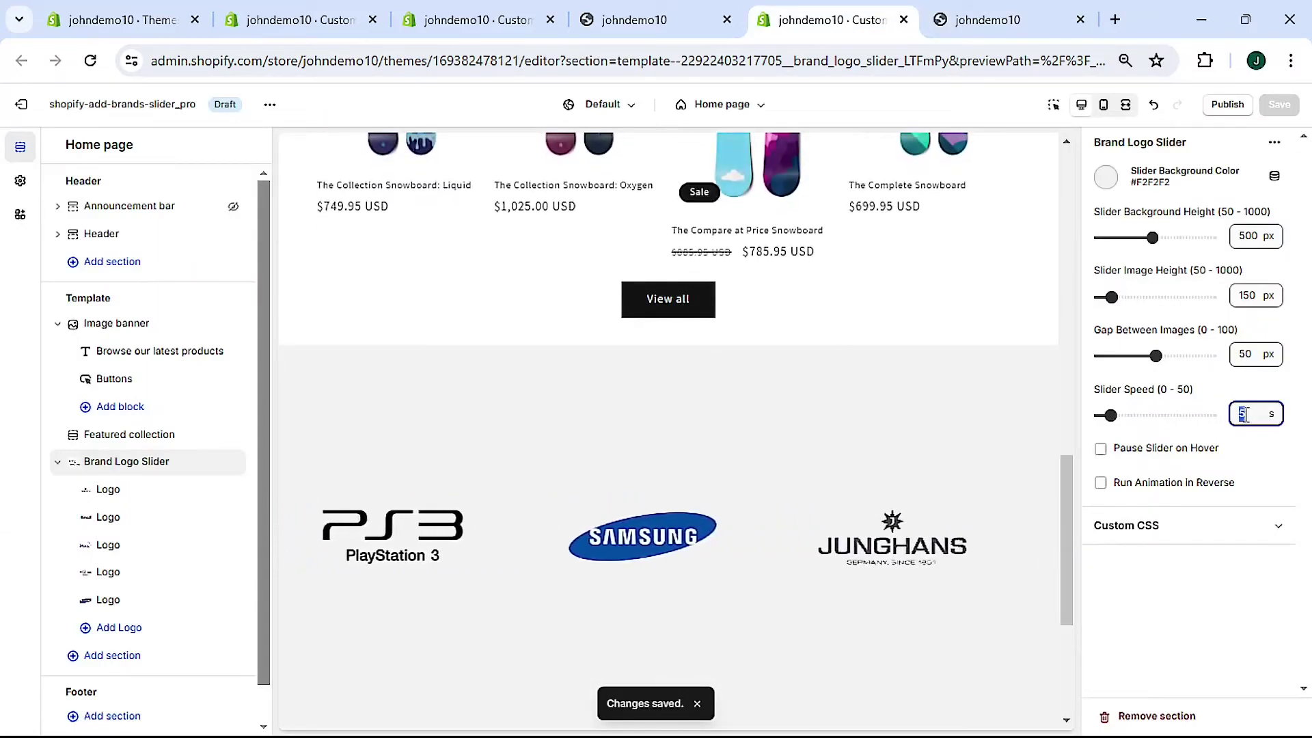
Raise Slider Speed to 50 seconds, save, and reload the preview to see the new speed
text(50)
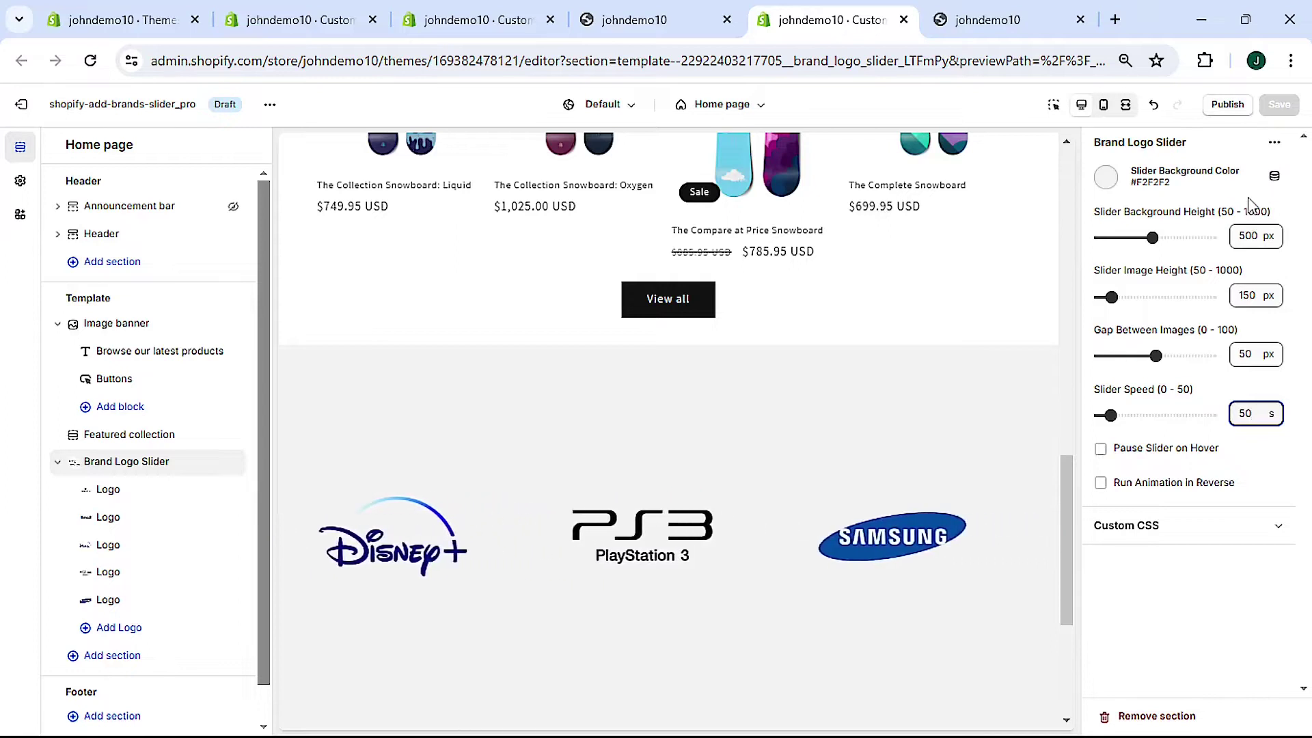
click(1281, 105)
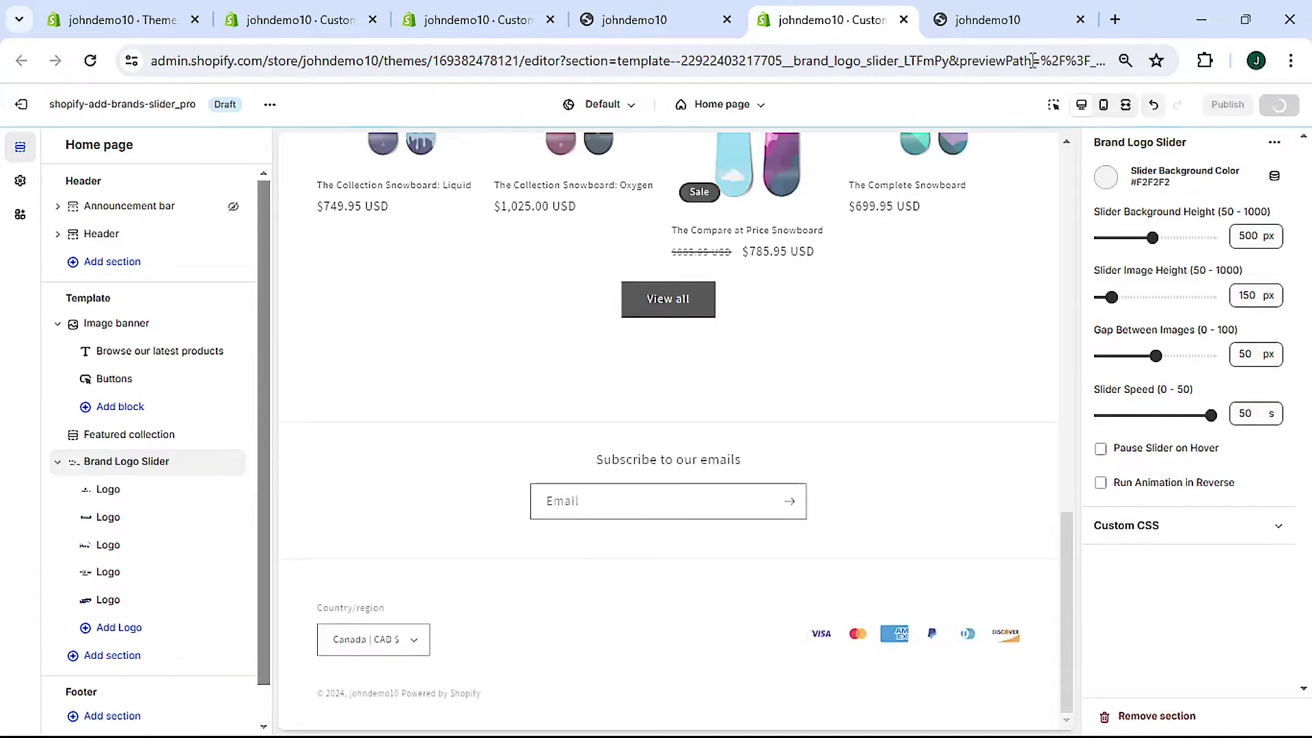
click(996, 20)
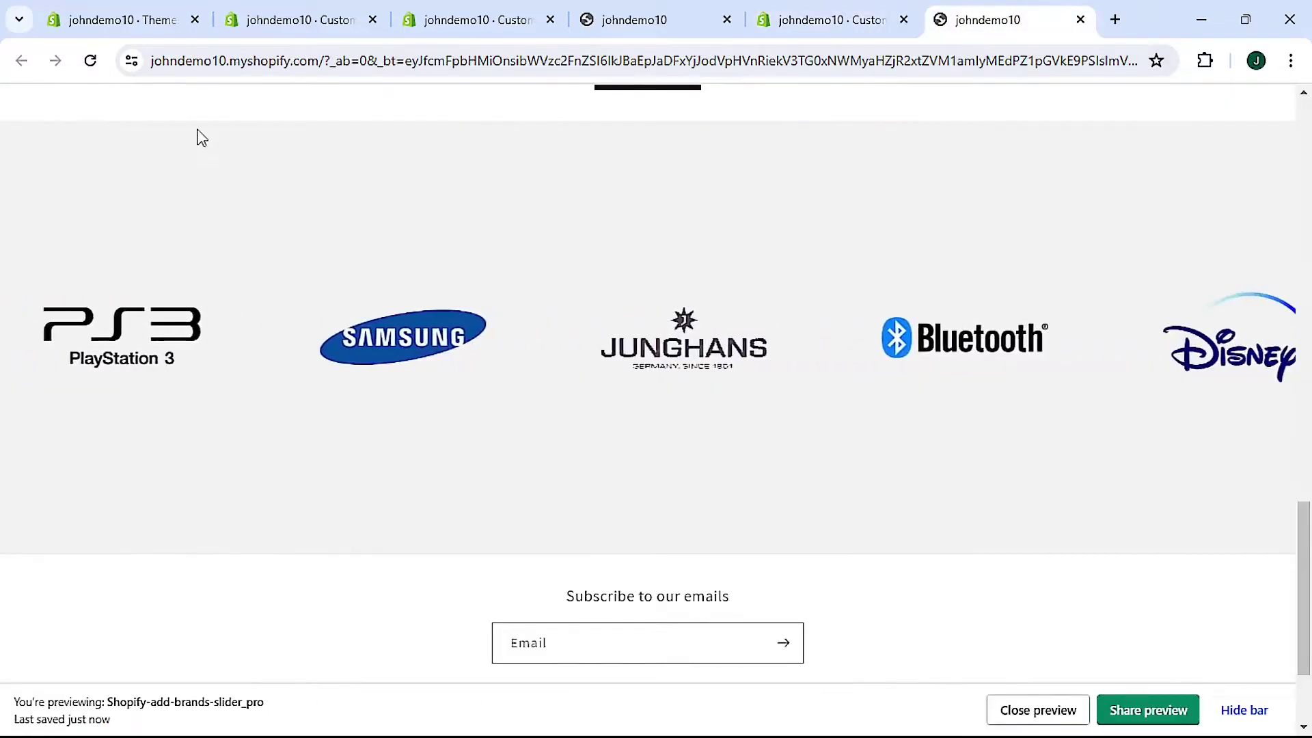
click(91, 60)
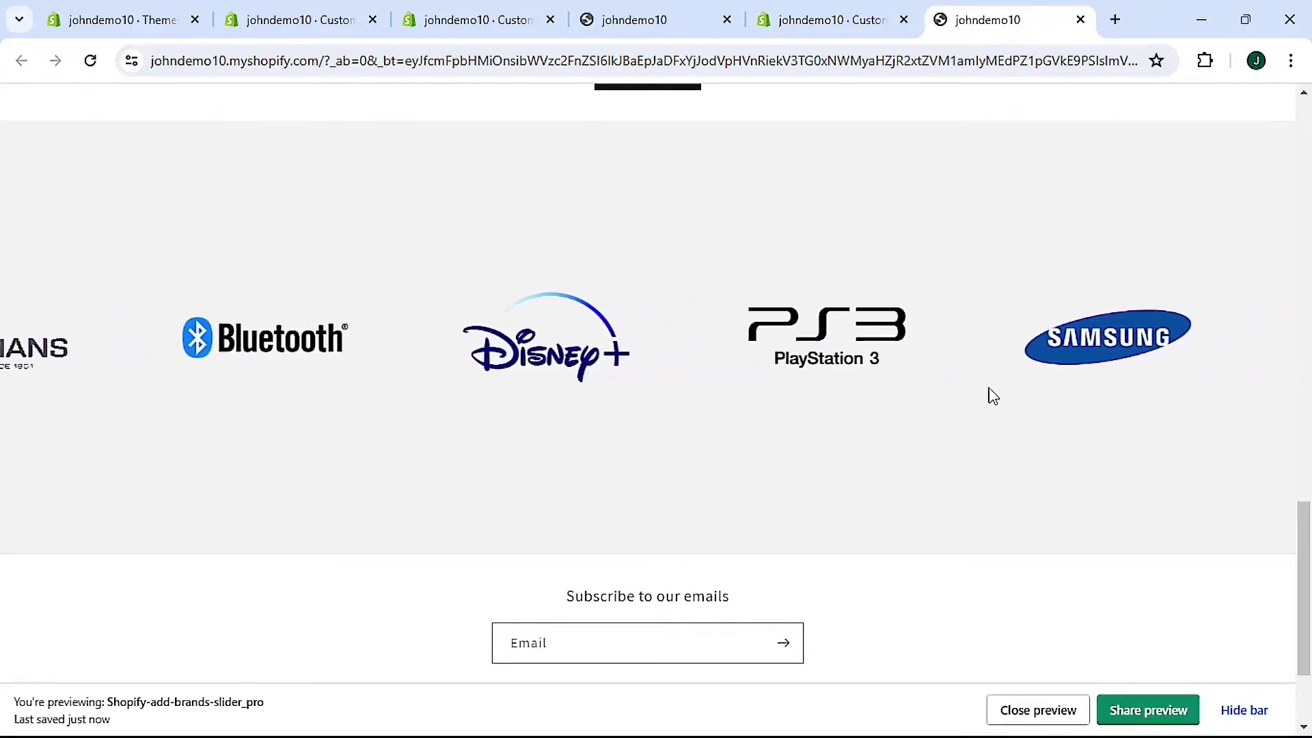
key(ctrl+shift+Tab)
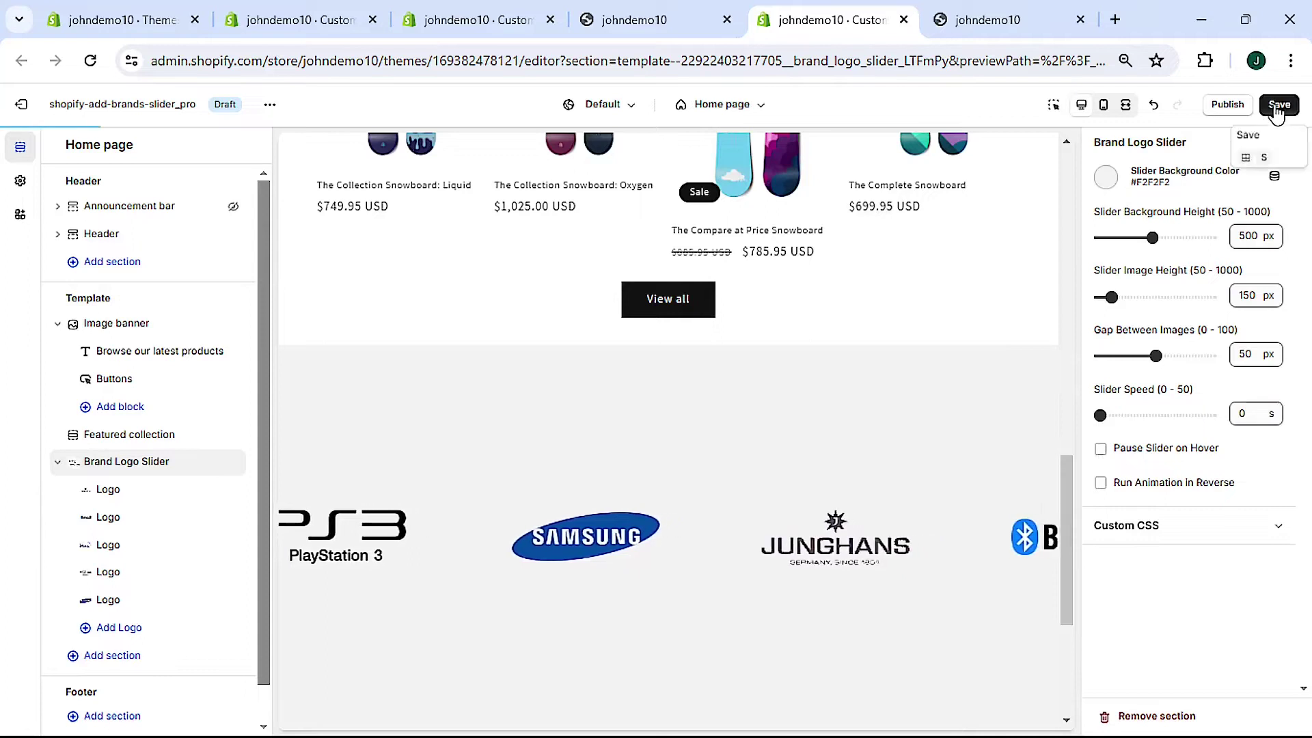
Save the slider speed of 0 and reload the storefront preview
click(1278, 106)
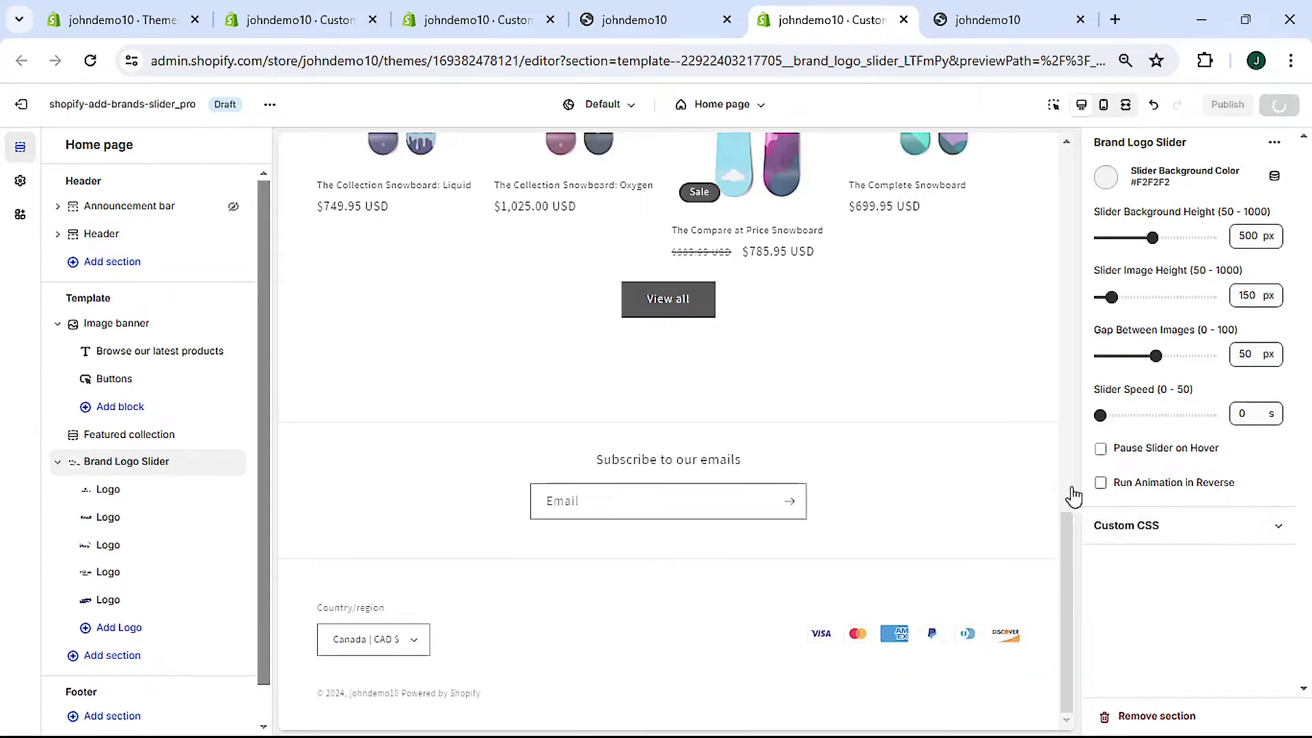
click(1005, 19)
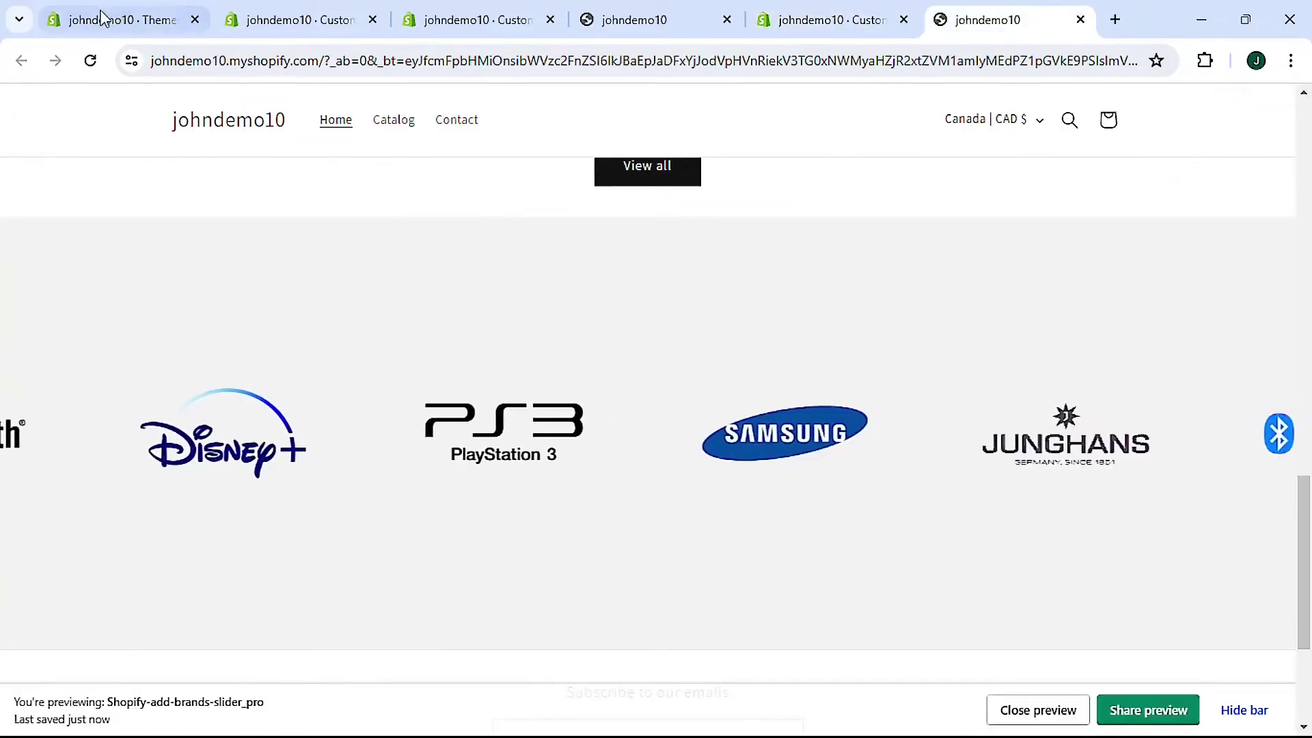
click(90, 60)
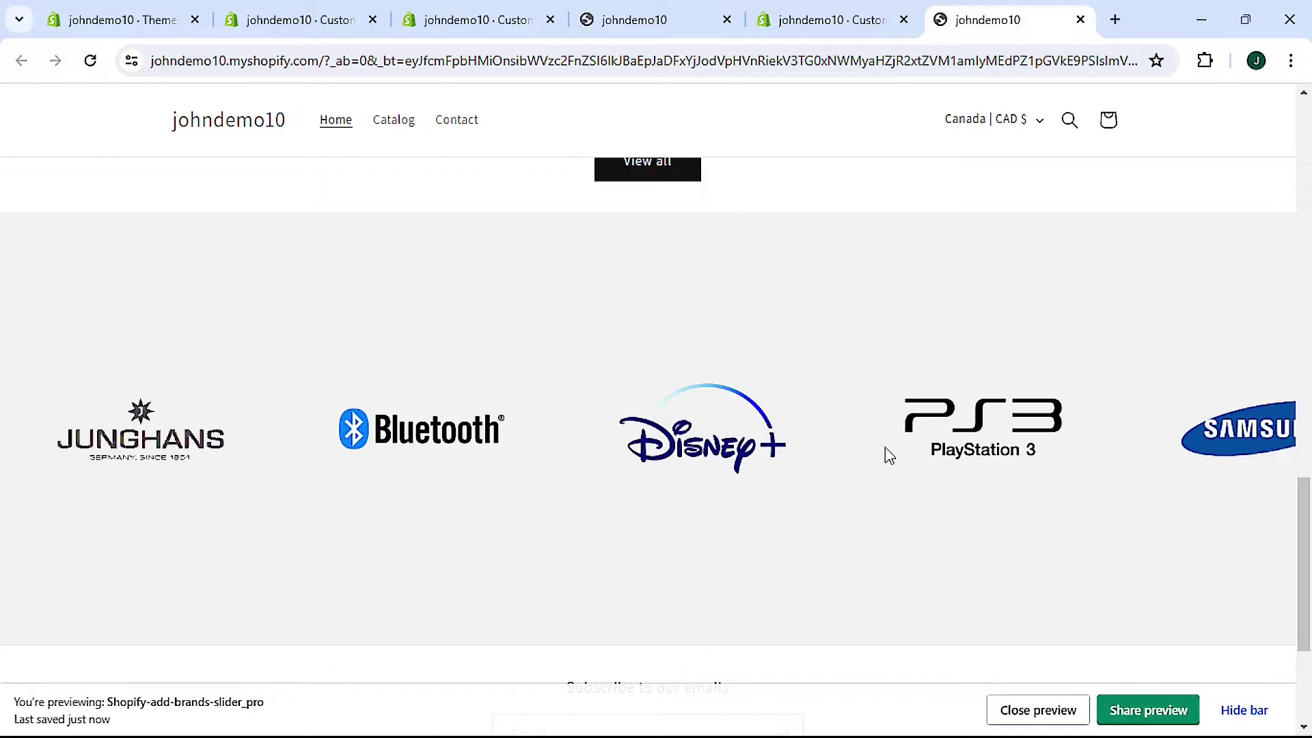
Set Slider Speed to 30 seconds and save
click(803, 24)
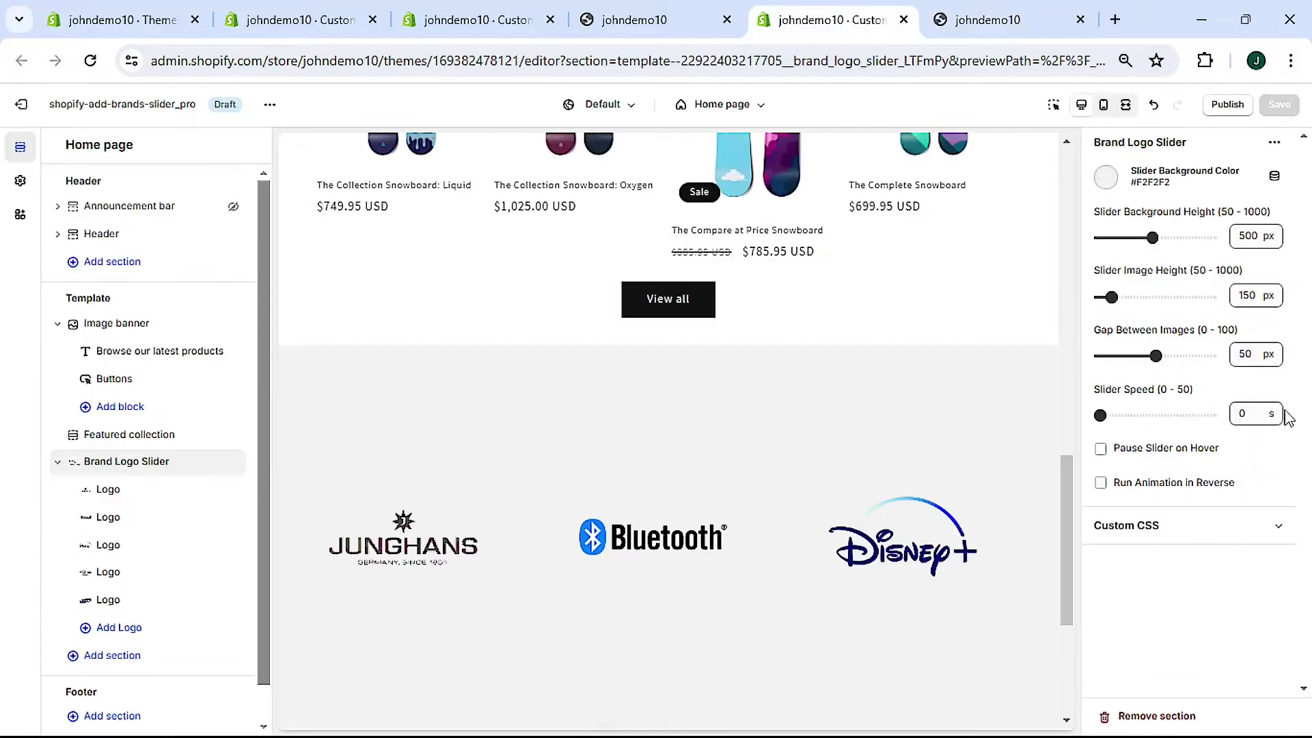
double_click(1246, 413)
text(30)
click(1278, 104)
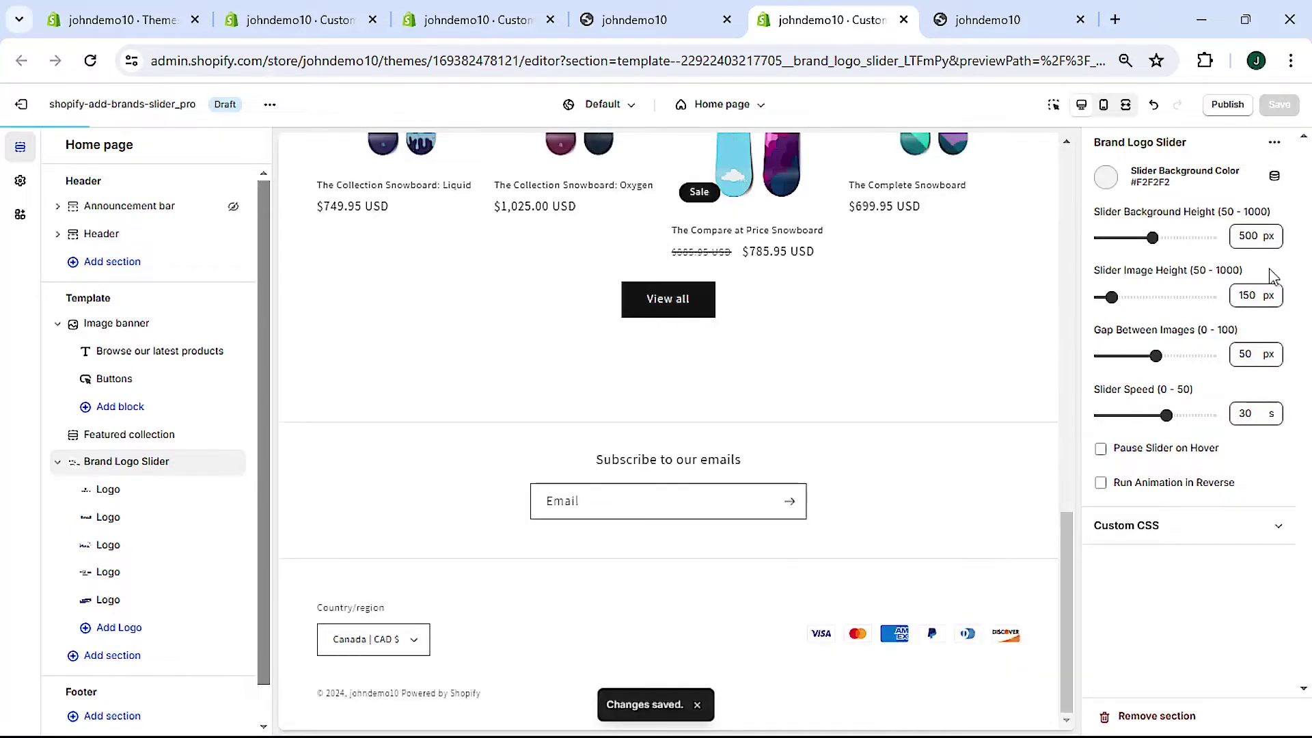
Reduce Slider Background Height from 500 to 200 px and save
click(1247, 236)
double_click(1247, 236)
text(200)
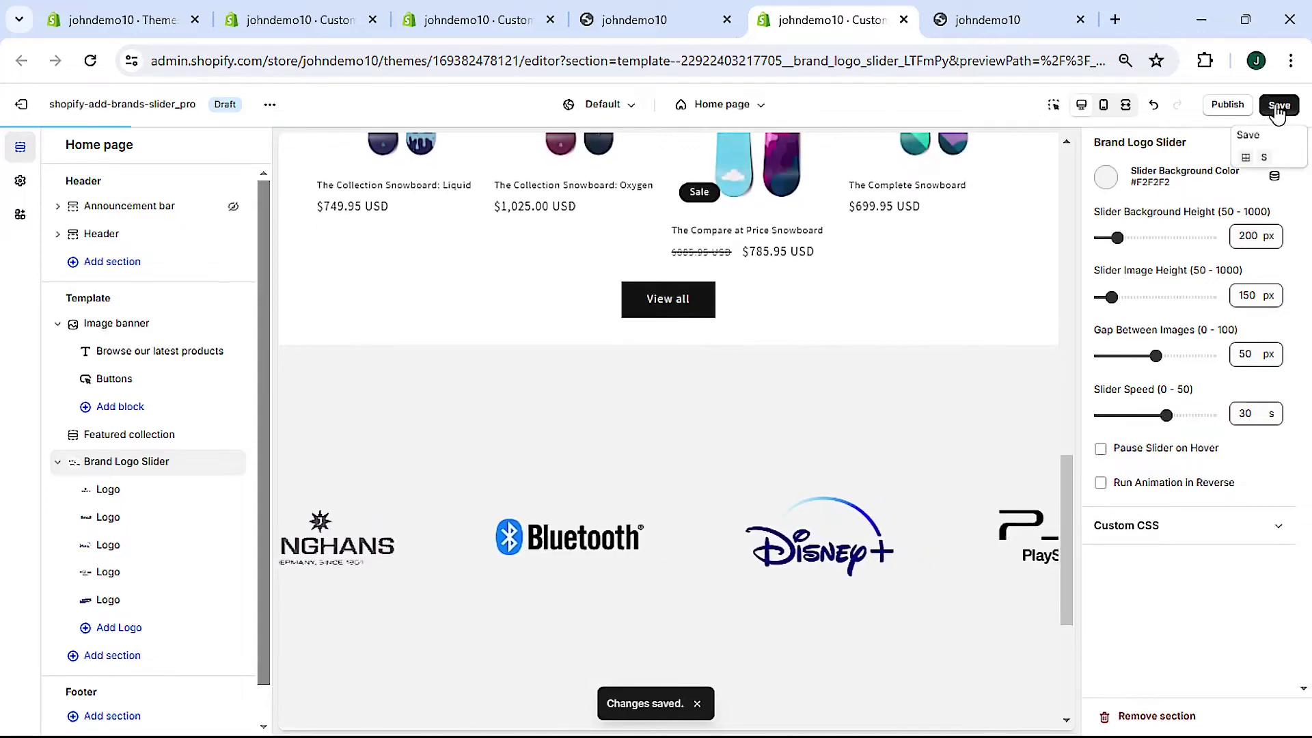
click(1279, 104)
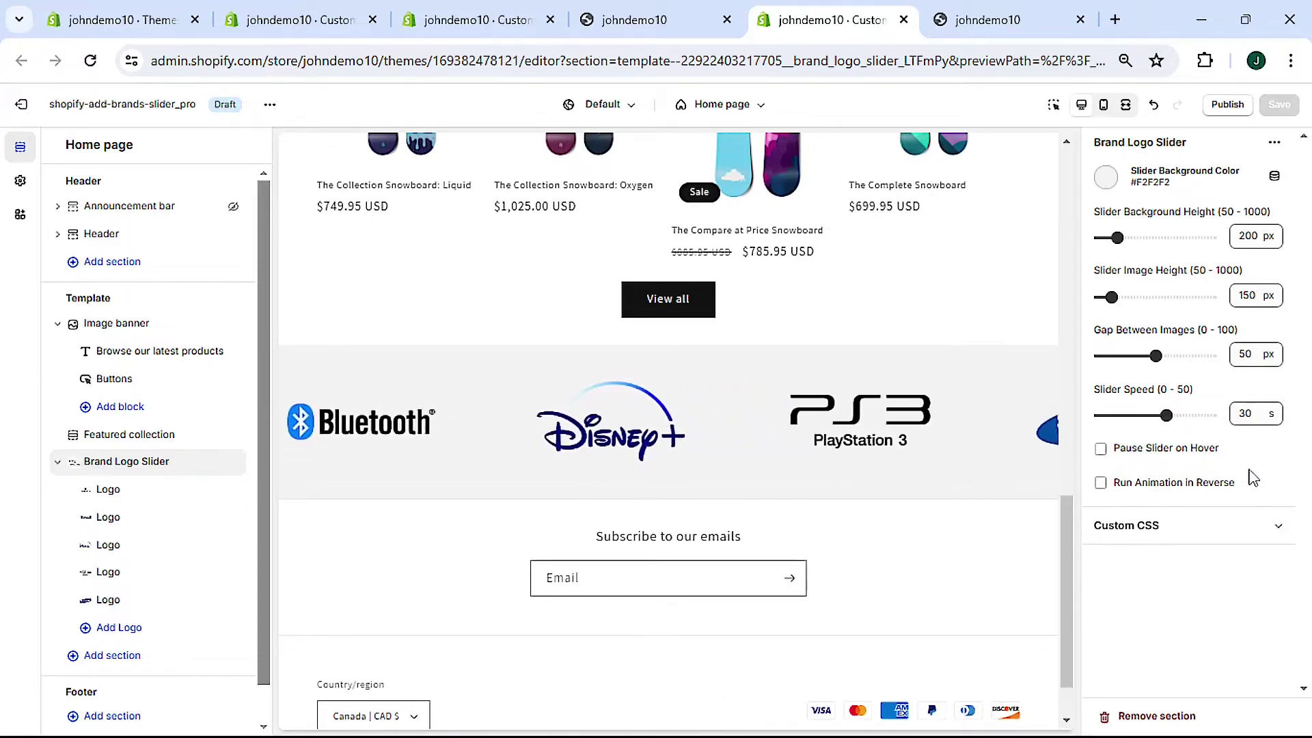
Enable Pause Slider on Hover, save, and reload the storefront preview
click(1101, 448)
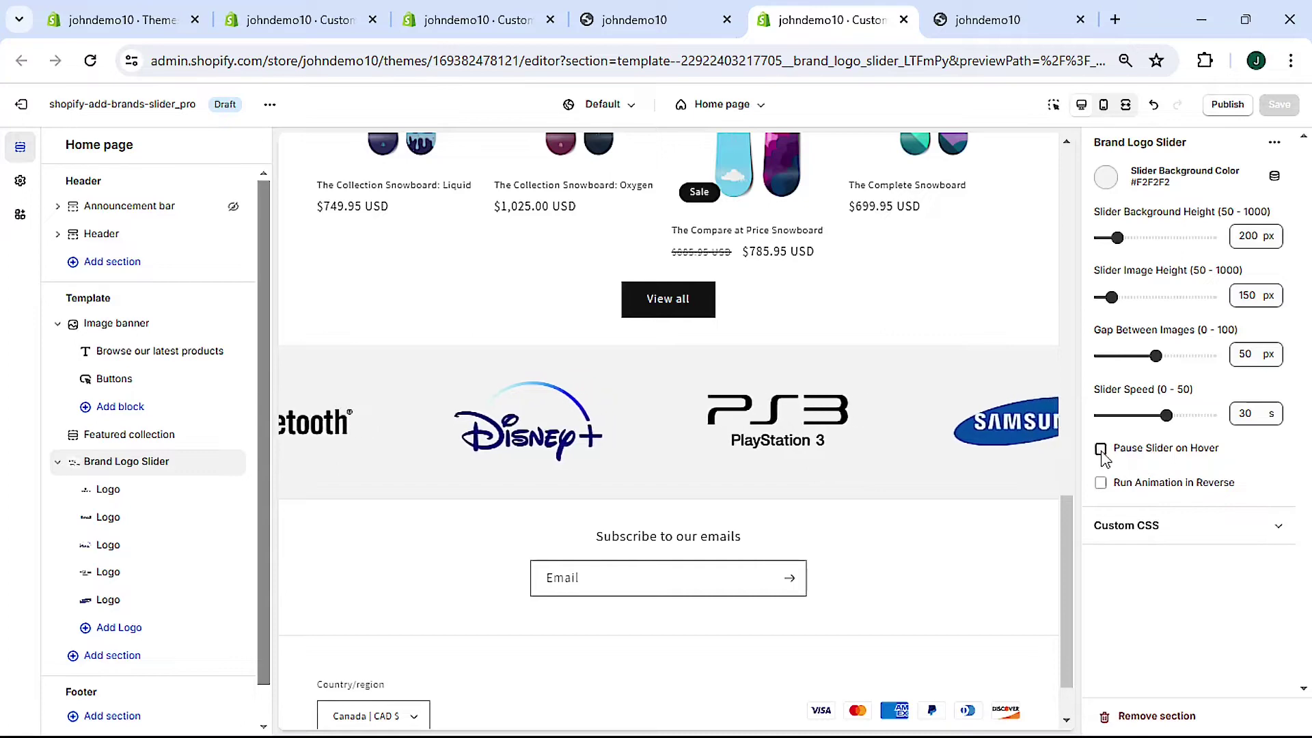
click(1278, 109)
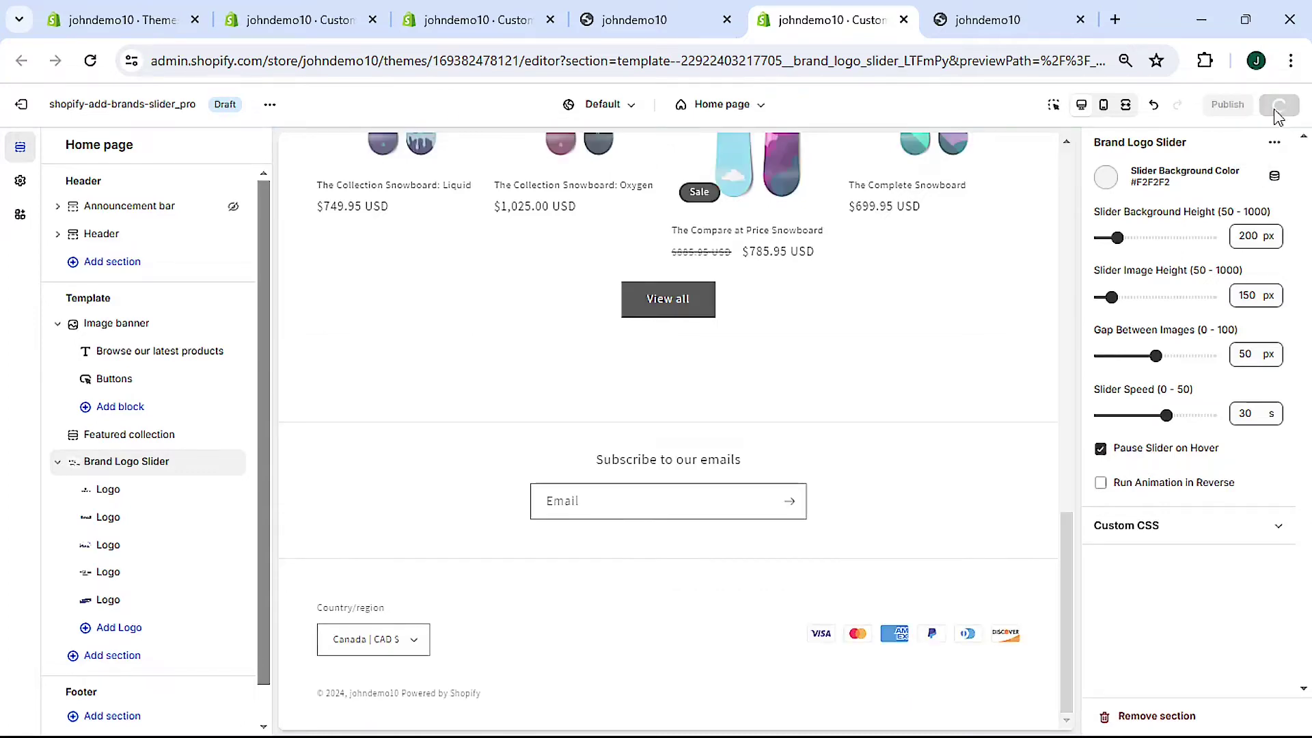
click(974, 13)
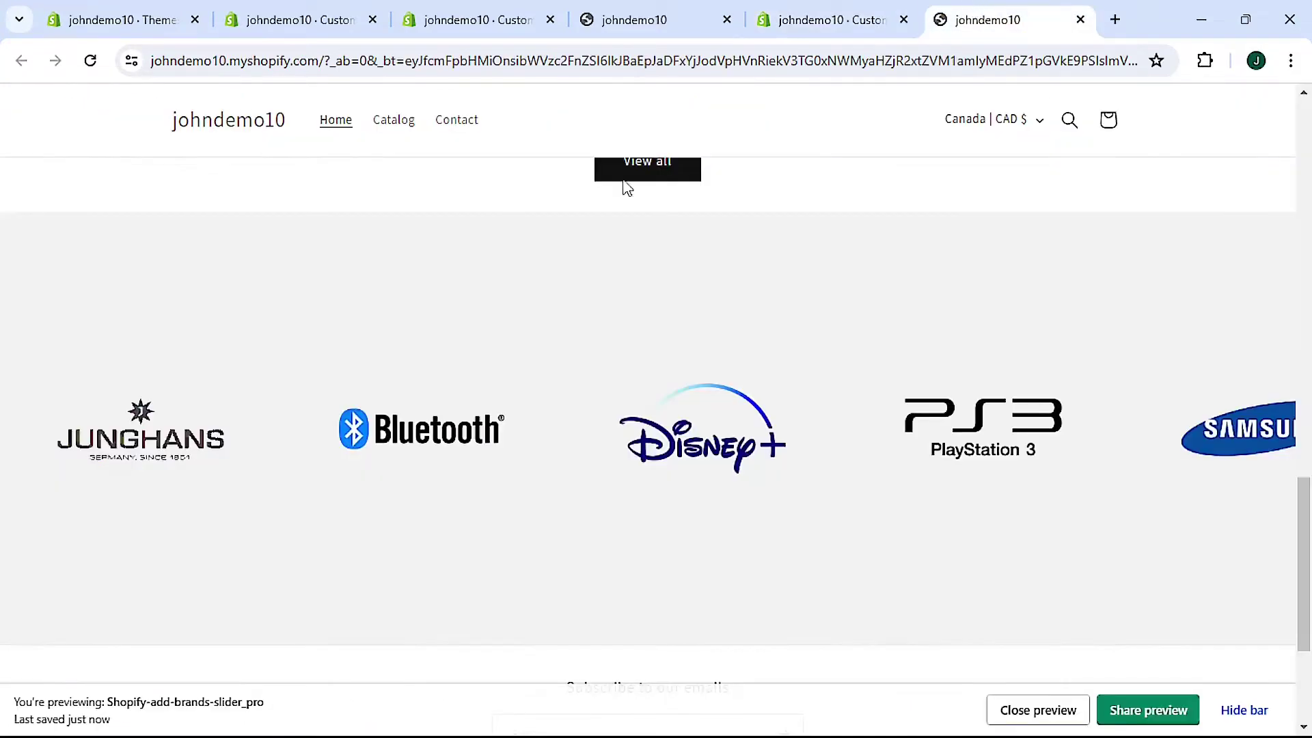
click(90, 60)
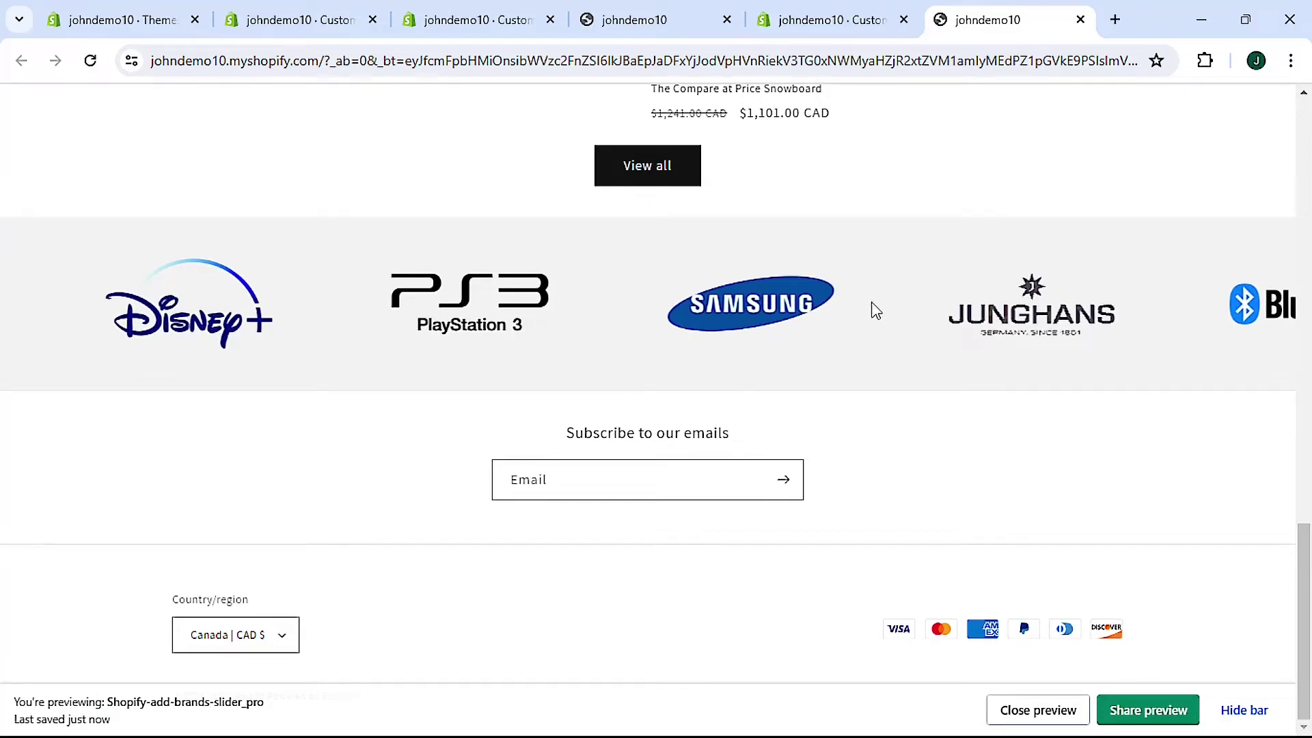
Enable Run Animation in Reverse, save, and reload the storefront to see logos scroll backwards
click(841, 24)
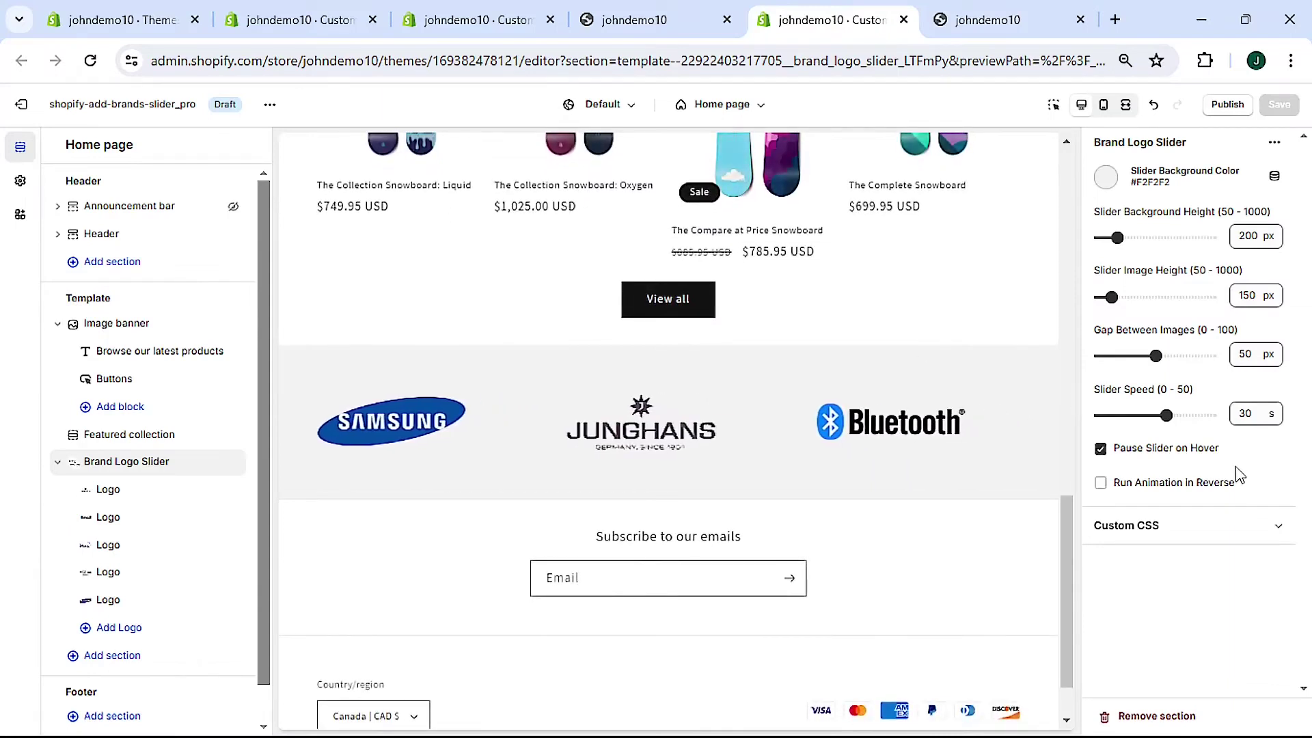
click(1101, 484)
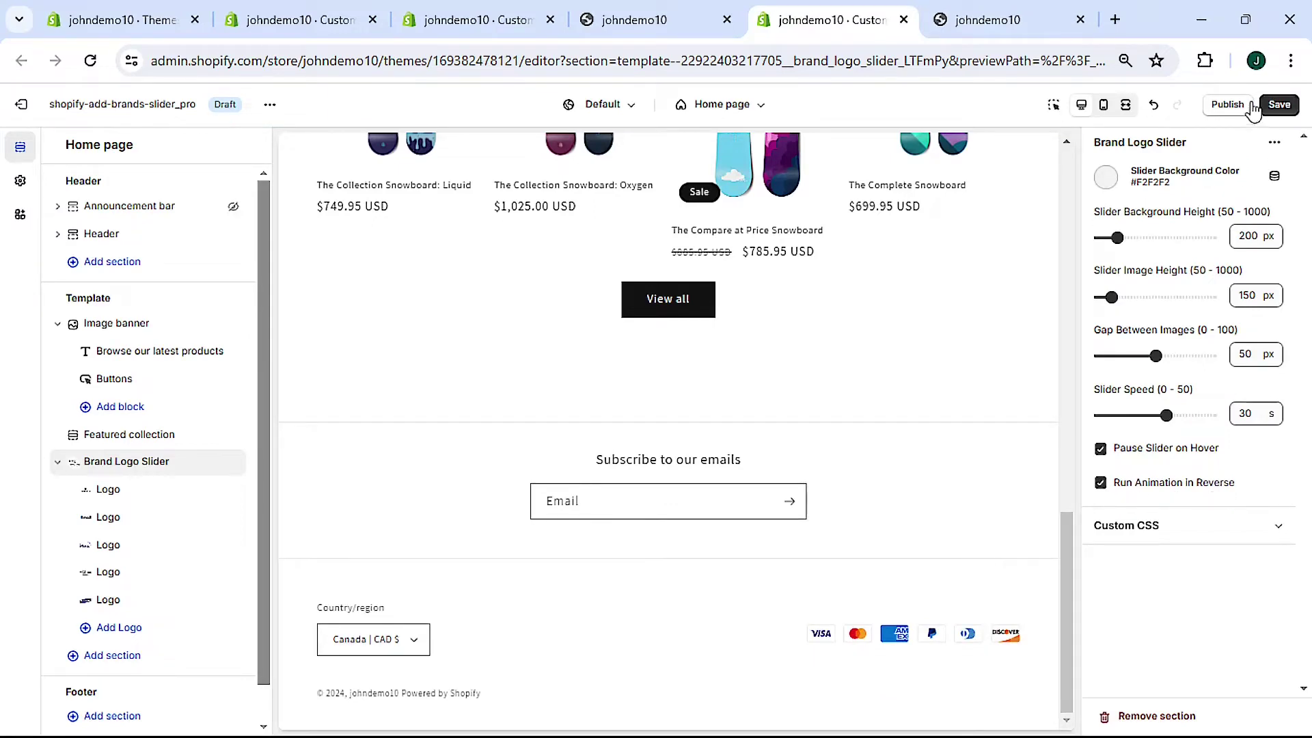
click(1280, 104)
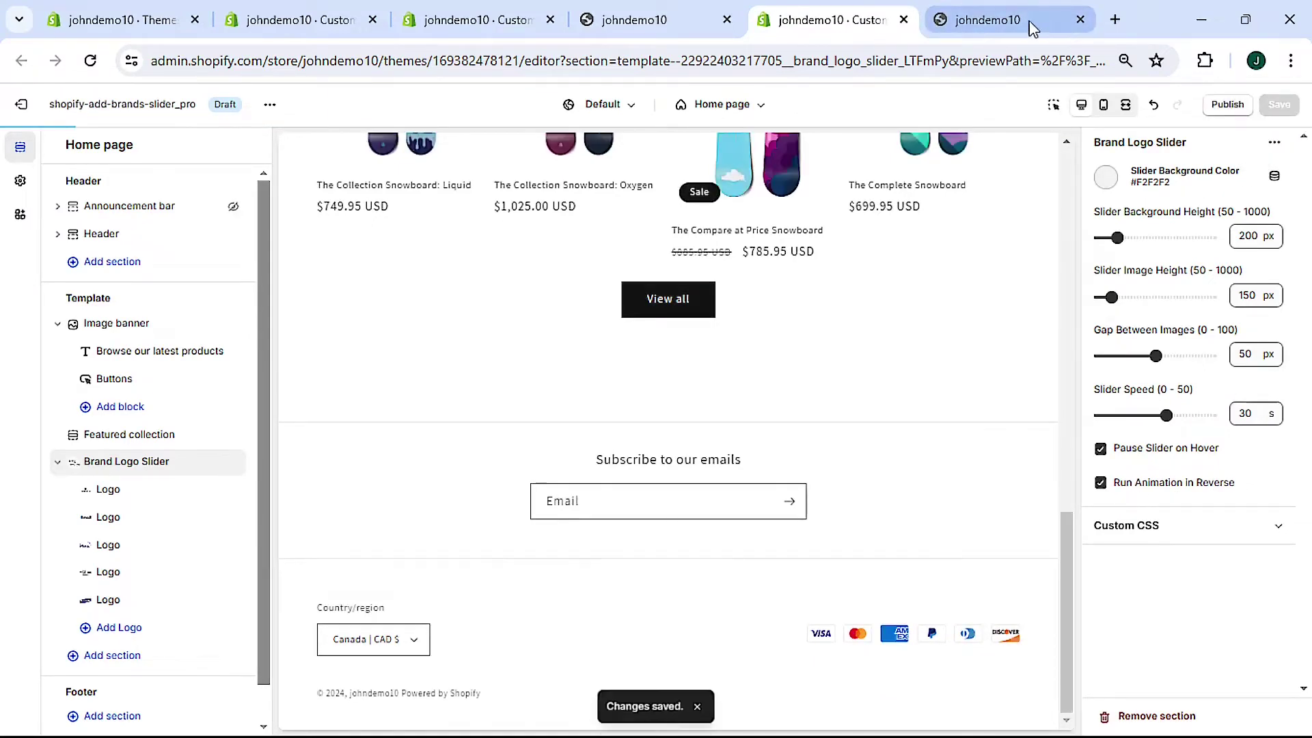
click(1020, 19)
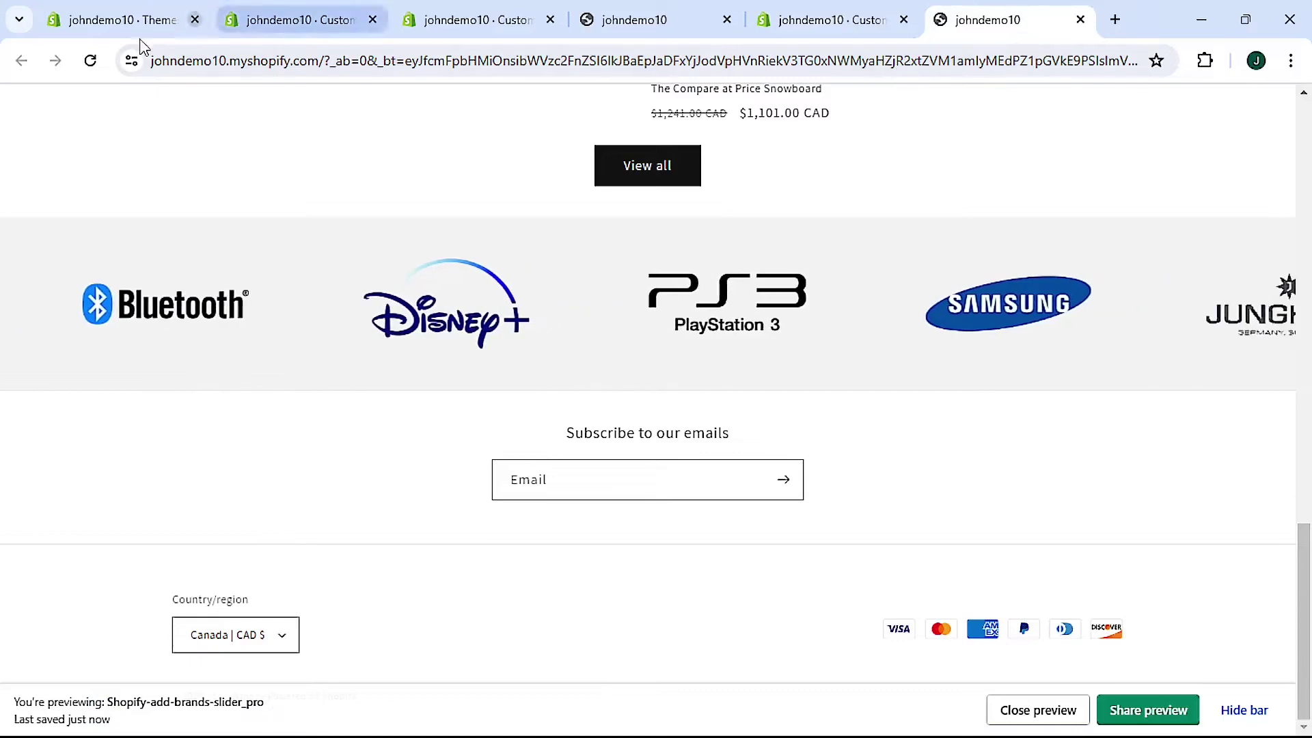
click(93, 62)
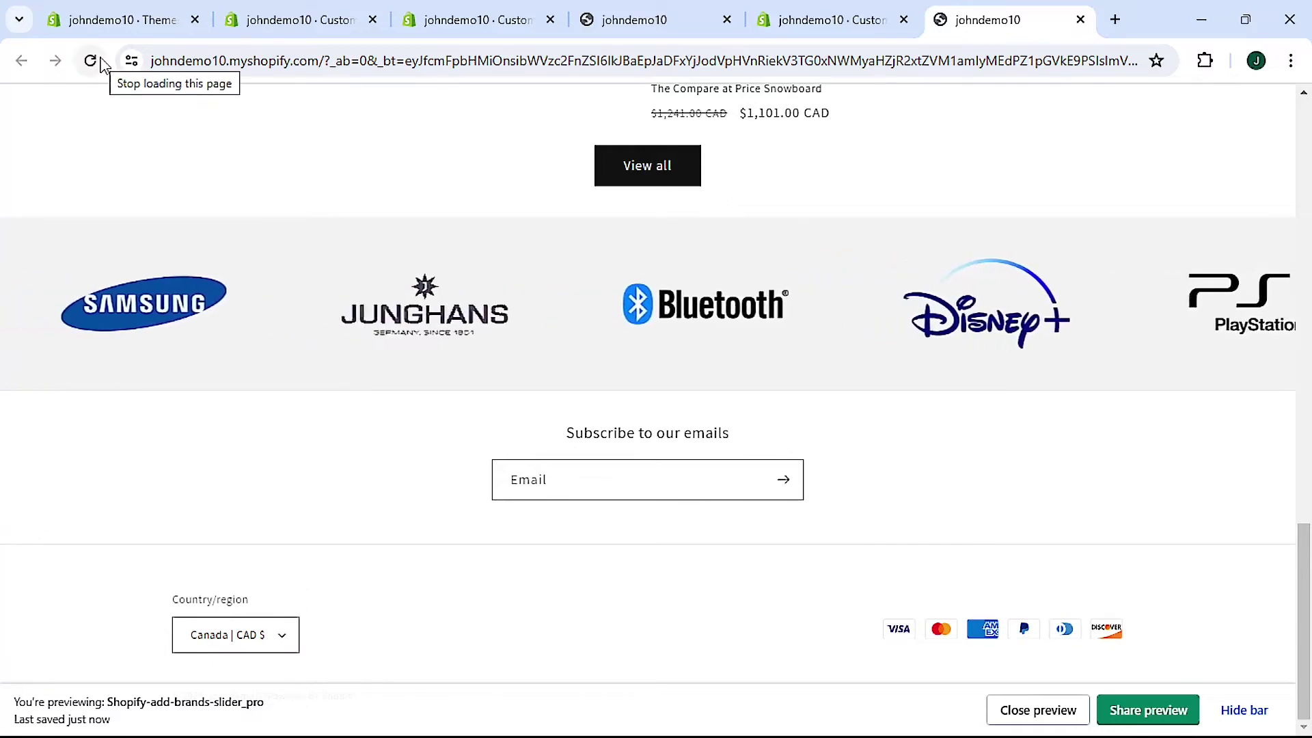
click(840, 20)
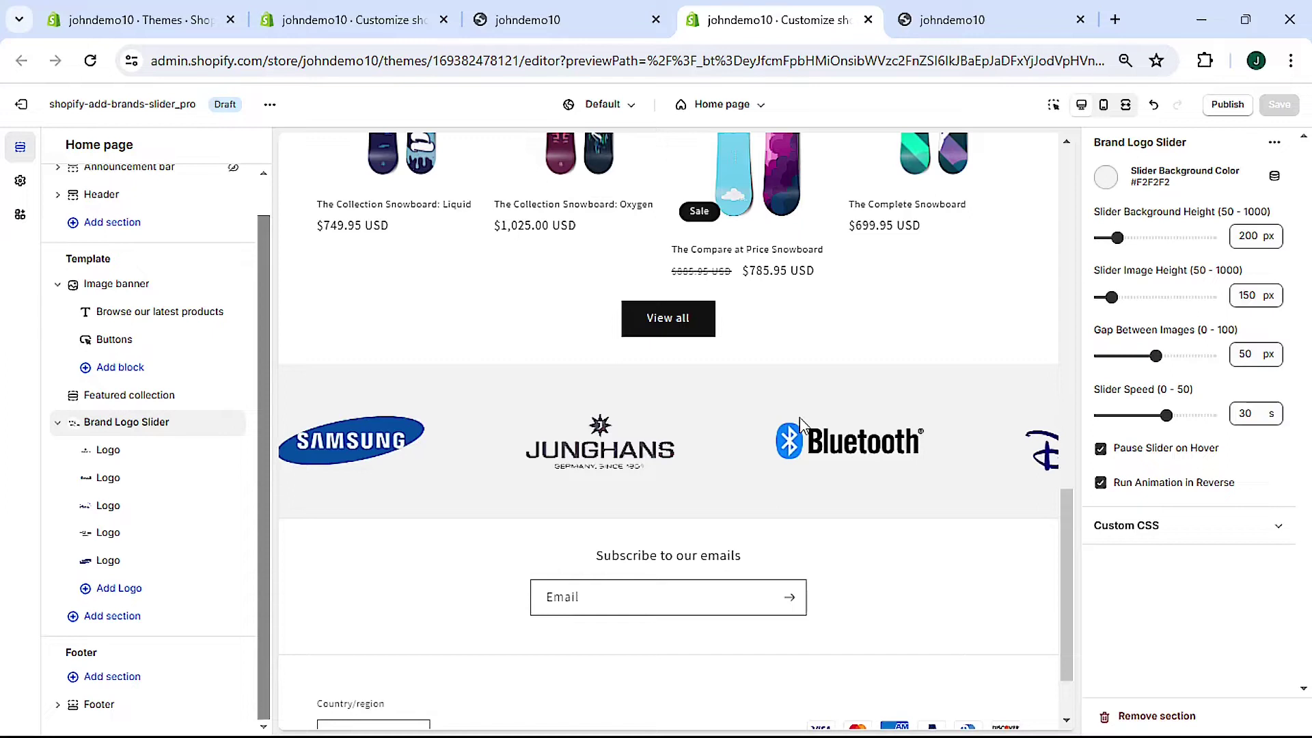
Watch the home page logo slider on the storefront, then return to the admin Themes page
click(603, 10)
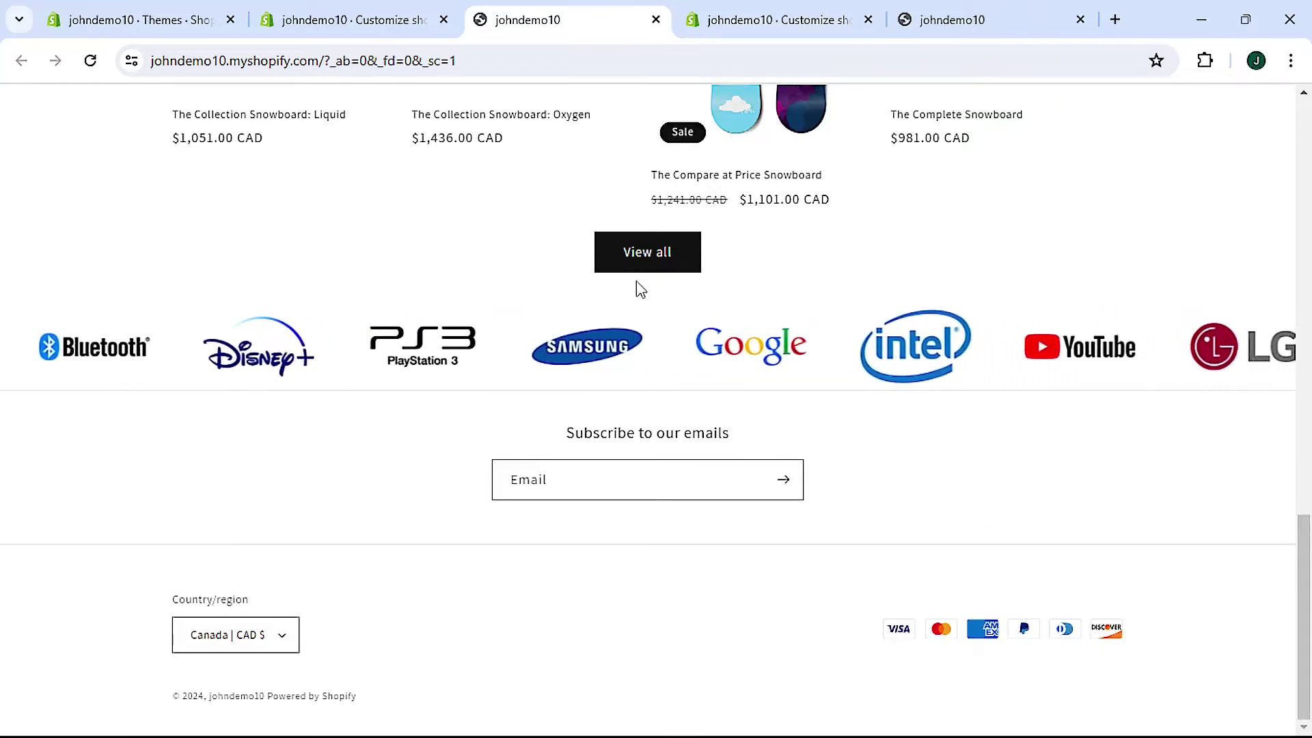
click(184, 25)
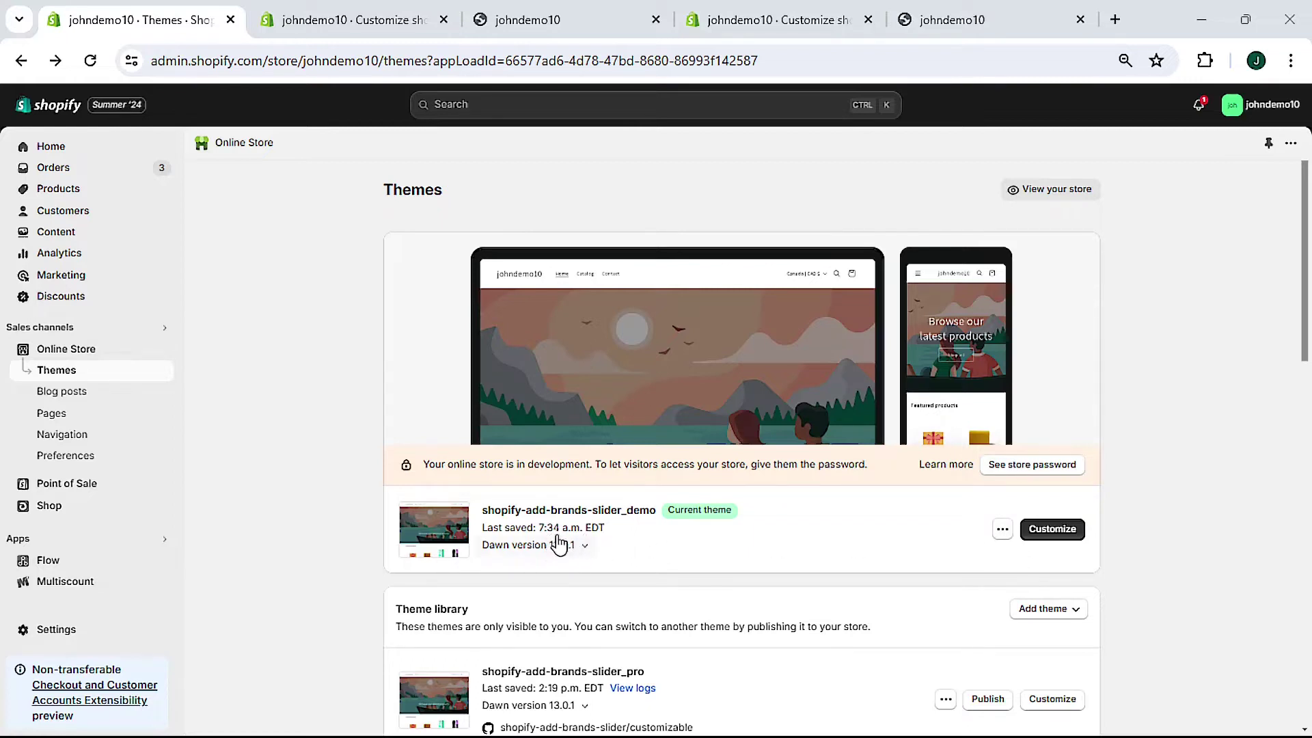
Open Edit code for shopify-add-brands-slider_demo and expand the sections folder
click(1002, 530)
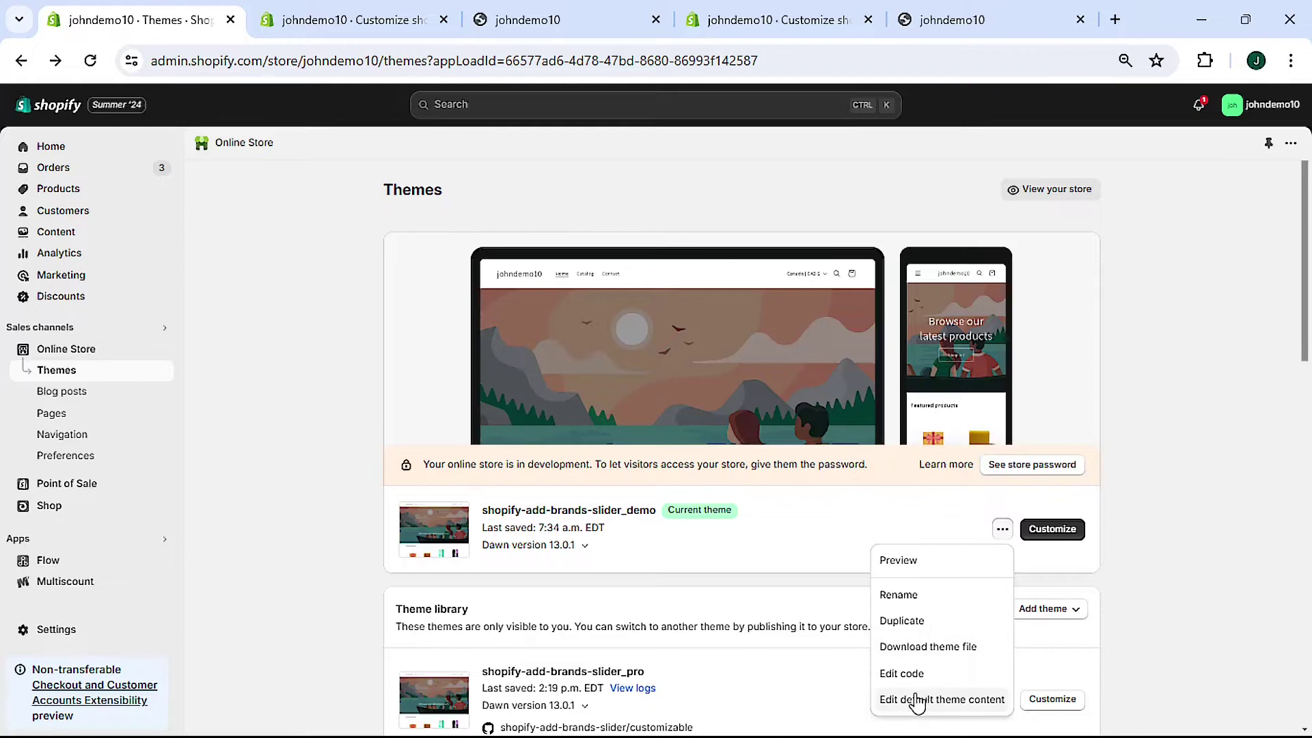
click(896, 675)
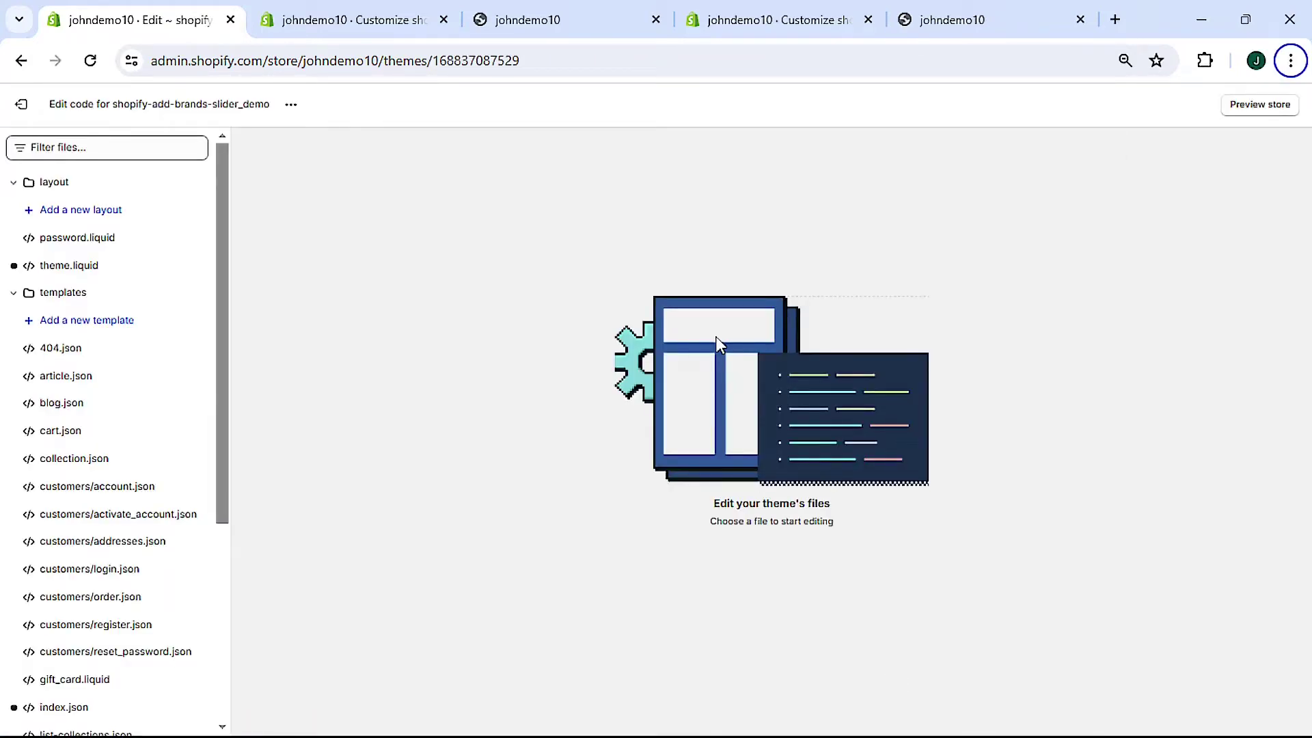
scroll(54, 591, down, 4)
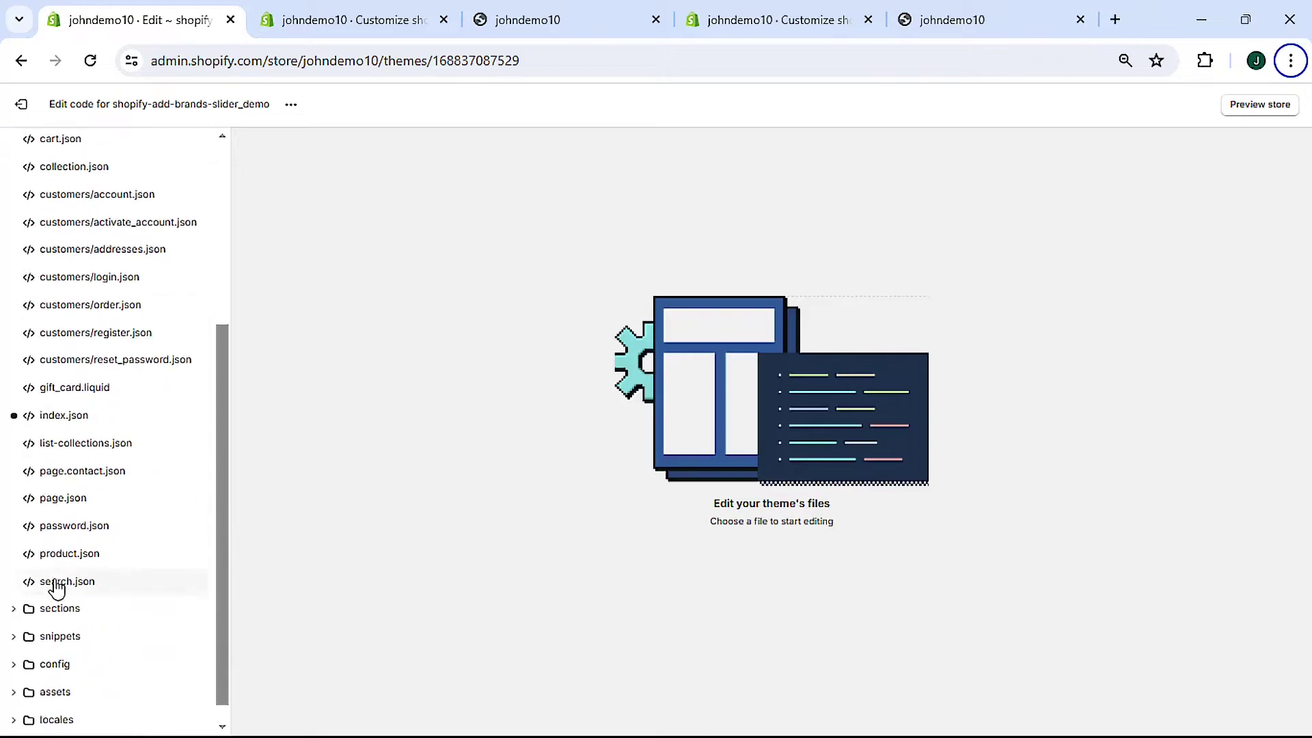
scroll(57, 588, down, 1)
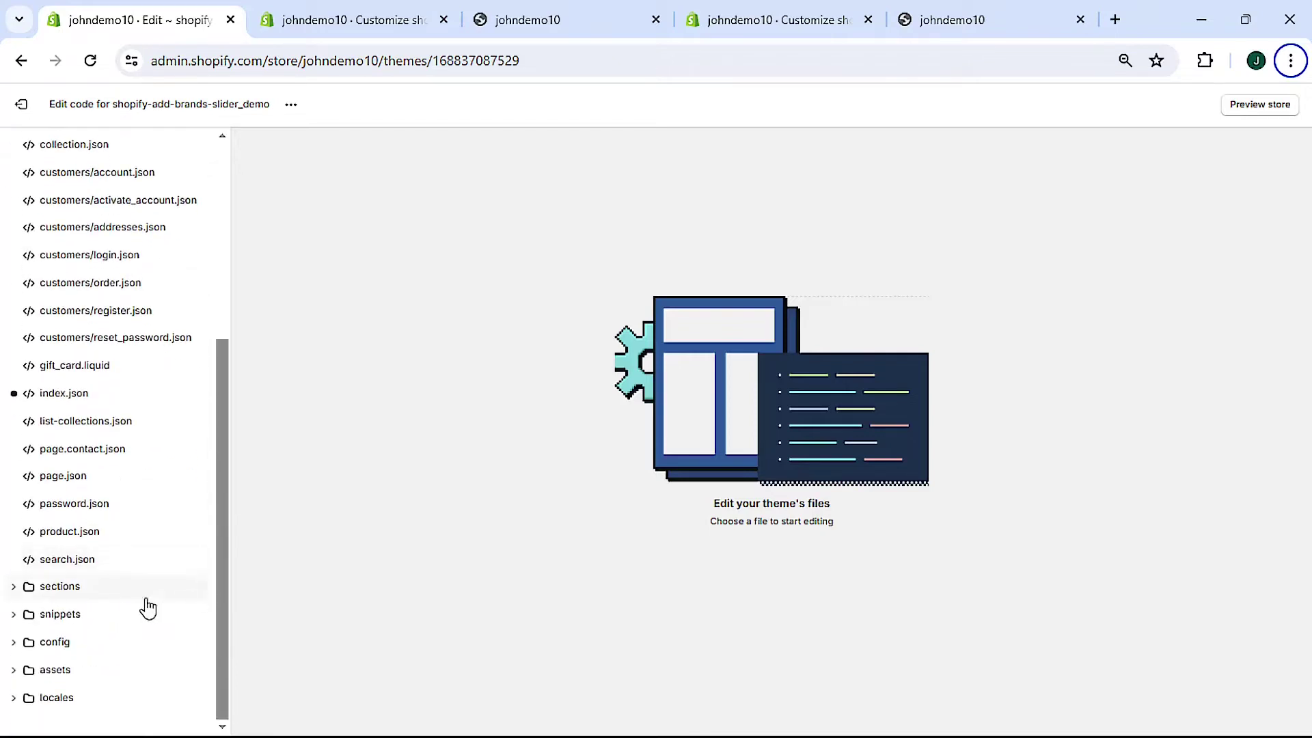
click(53, 597)
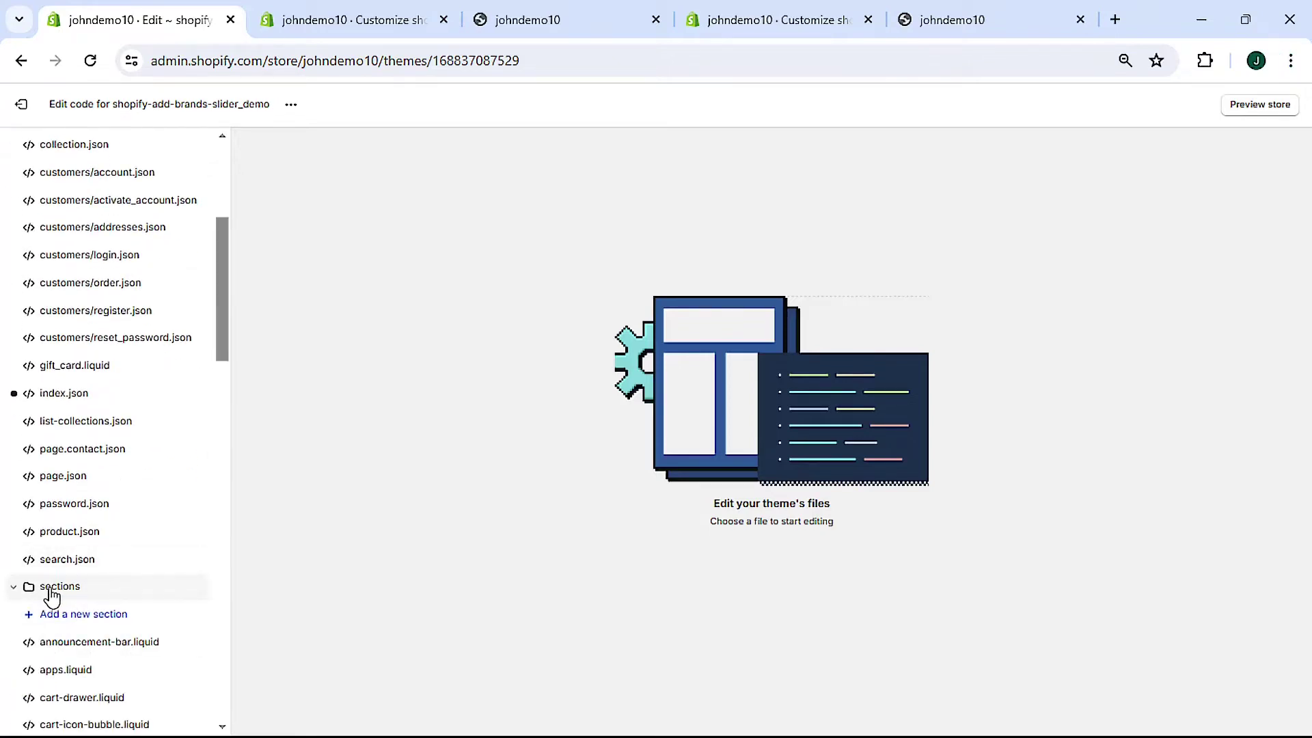
Add a new Liquid section file named brands-logo-slider.liquid
click(83, 619)
key(alt)
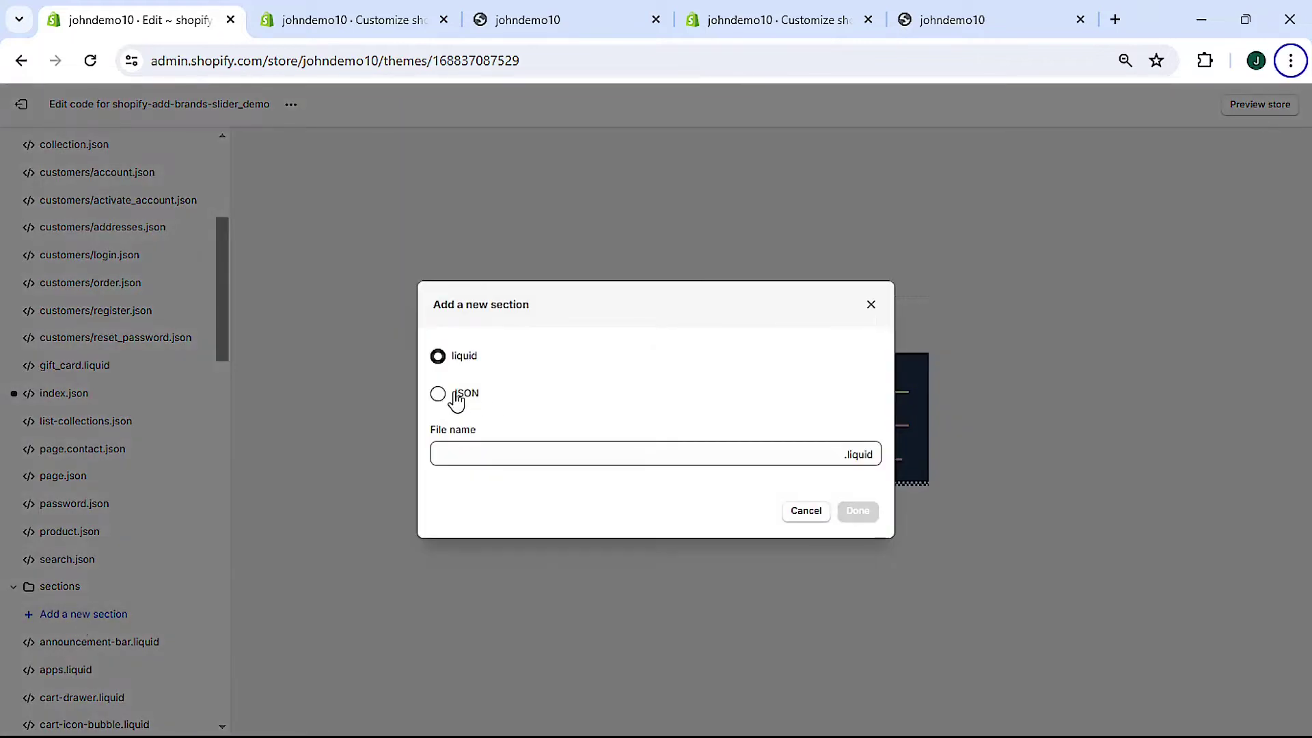
click(481, 453)
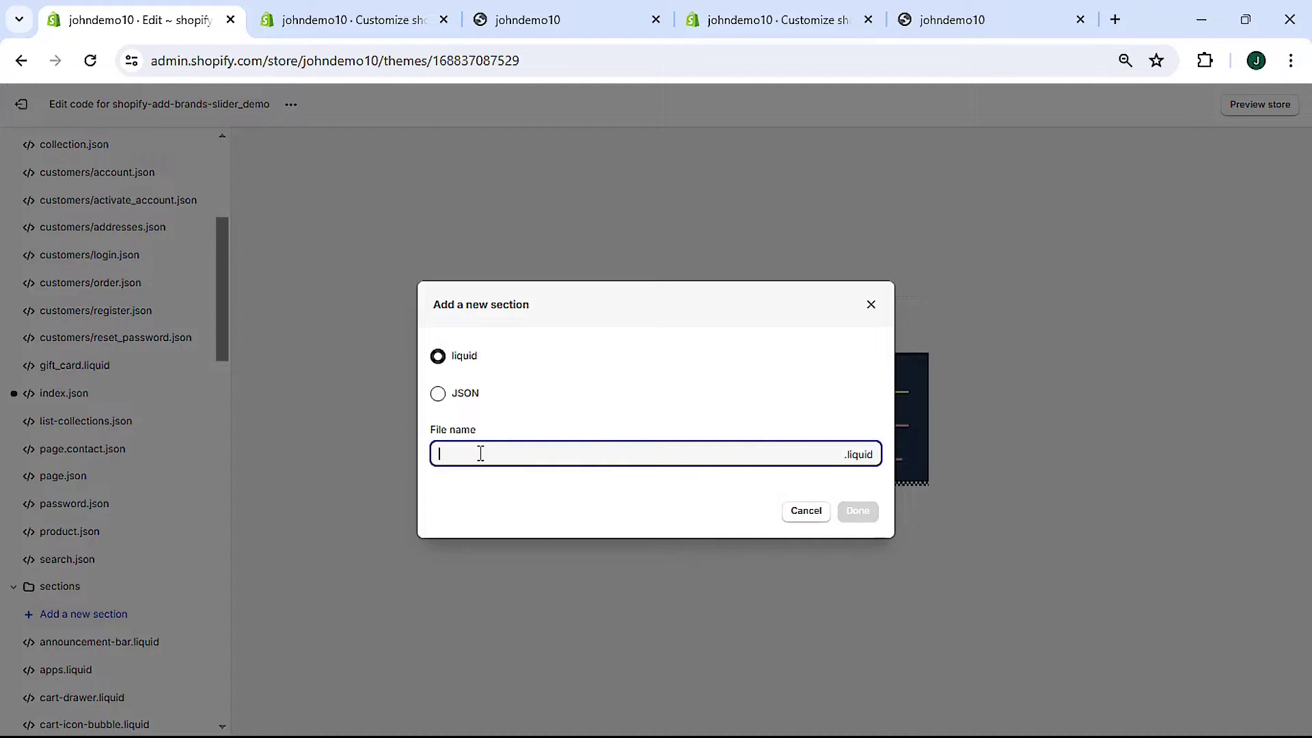
text(brands-logo-slider)
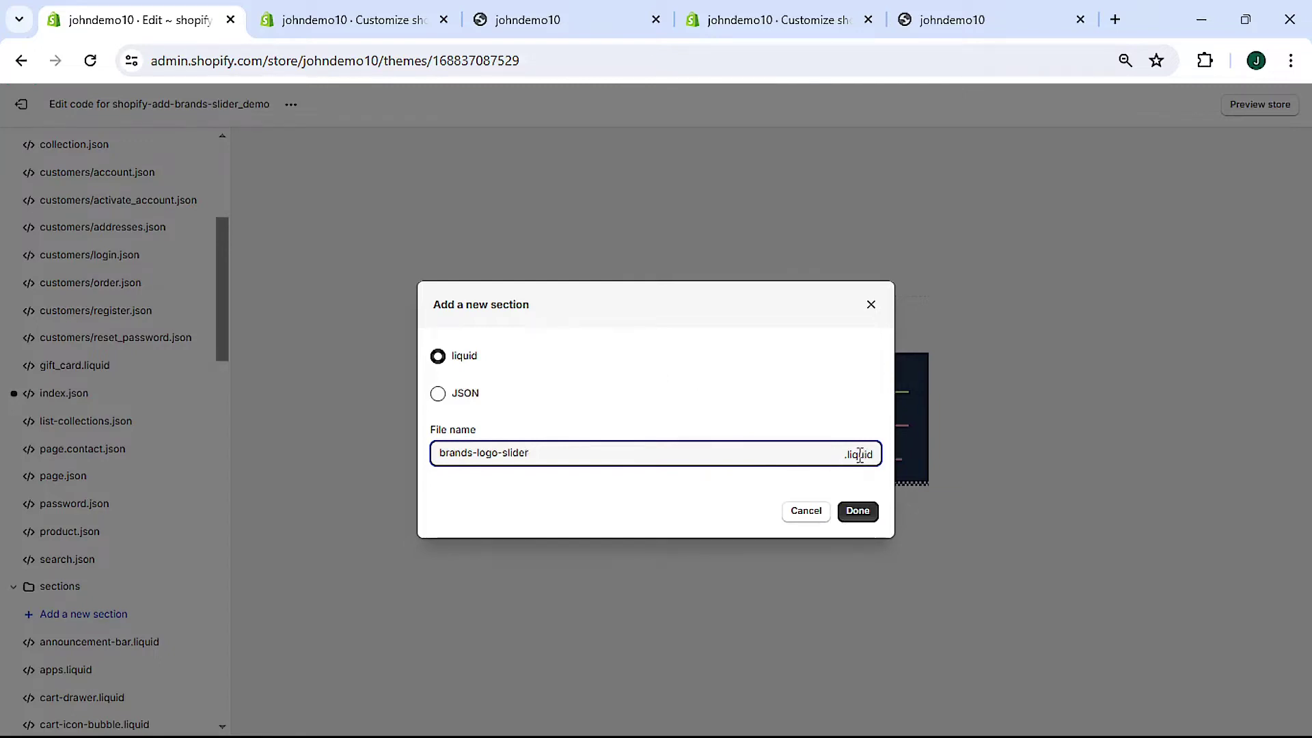
click(438, 400)
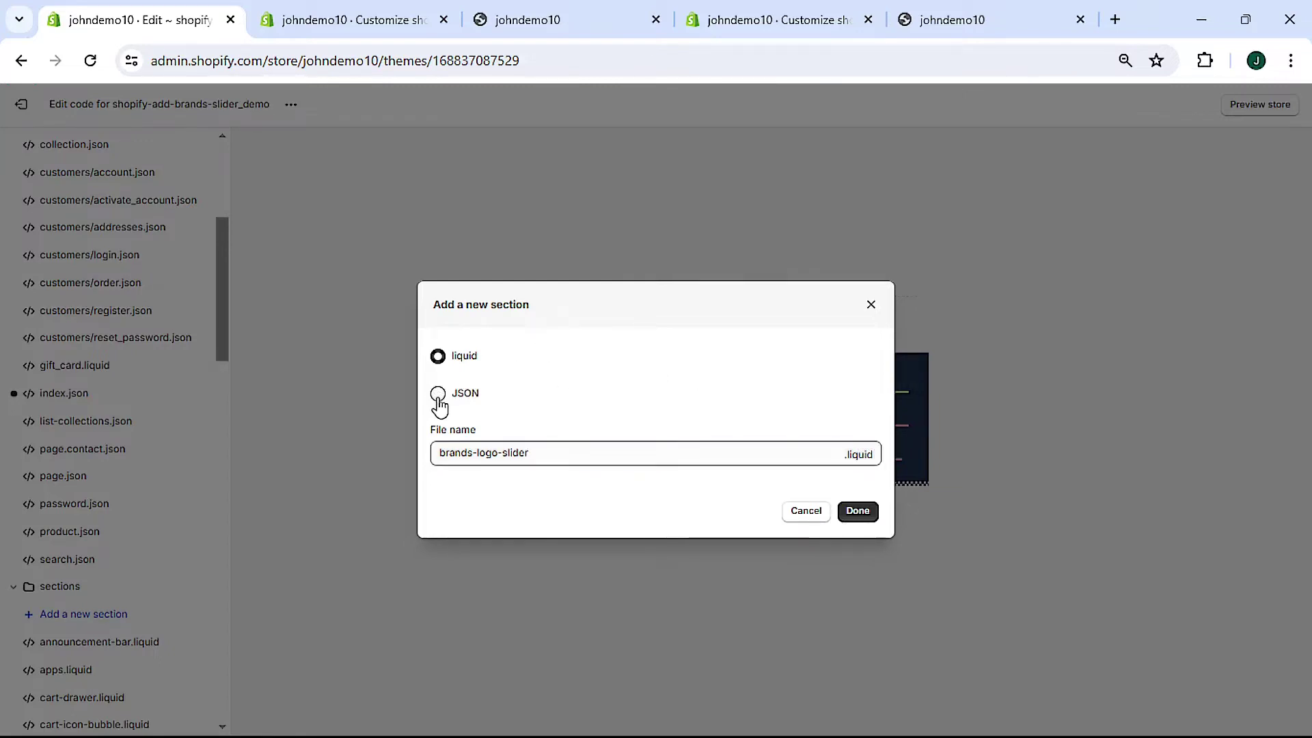
click(438, 402)
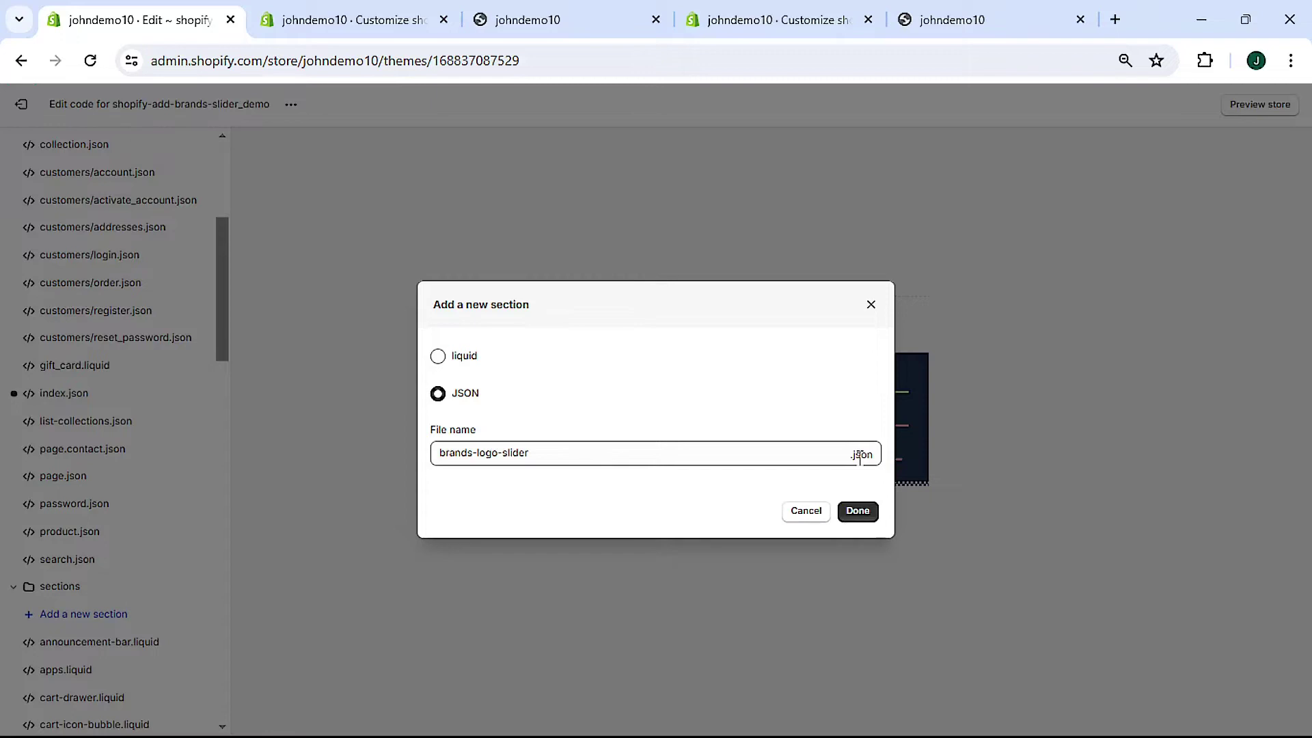
click(457, 360)
click(849, 514)
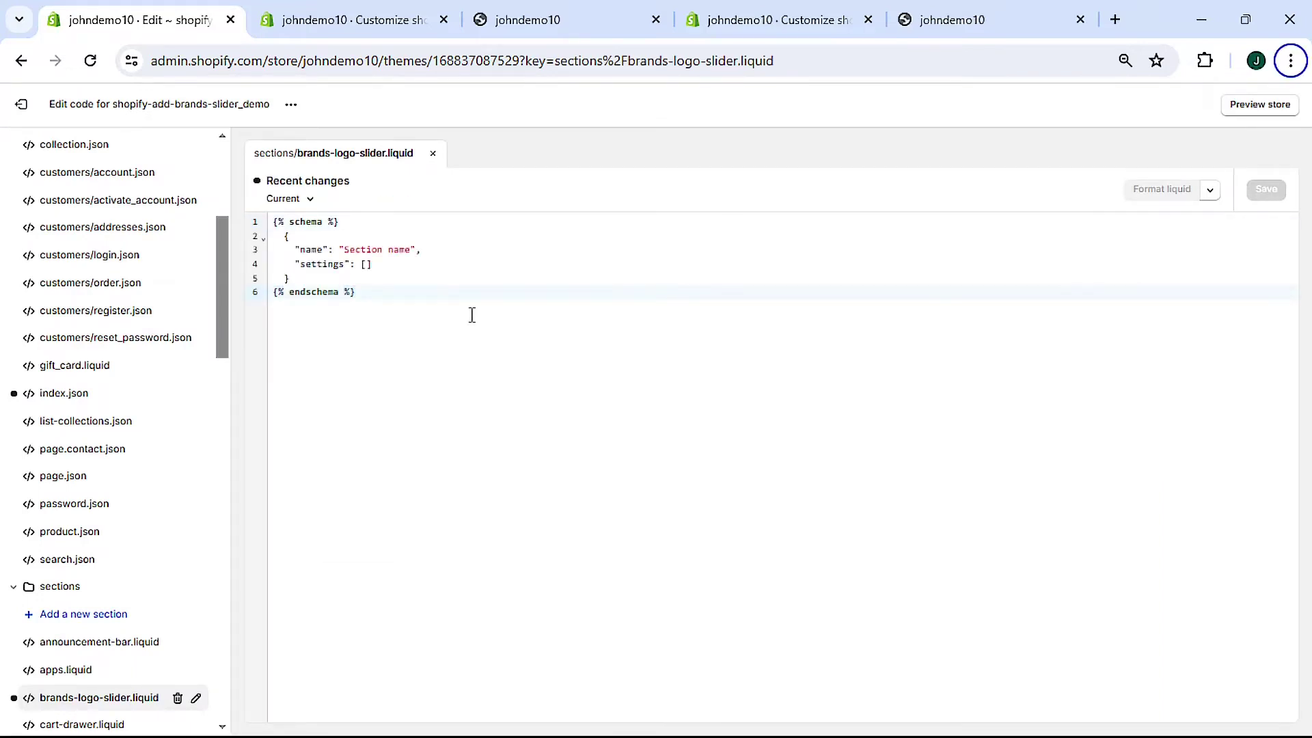
Select and delete all placeholder schema code in brands-logo-slider.liquid
drag(404, 300, 236, 216)
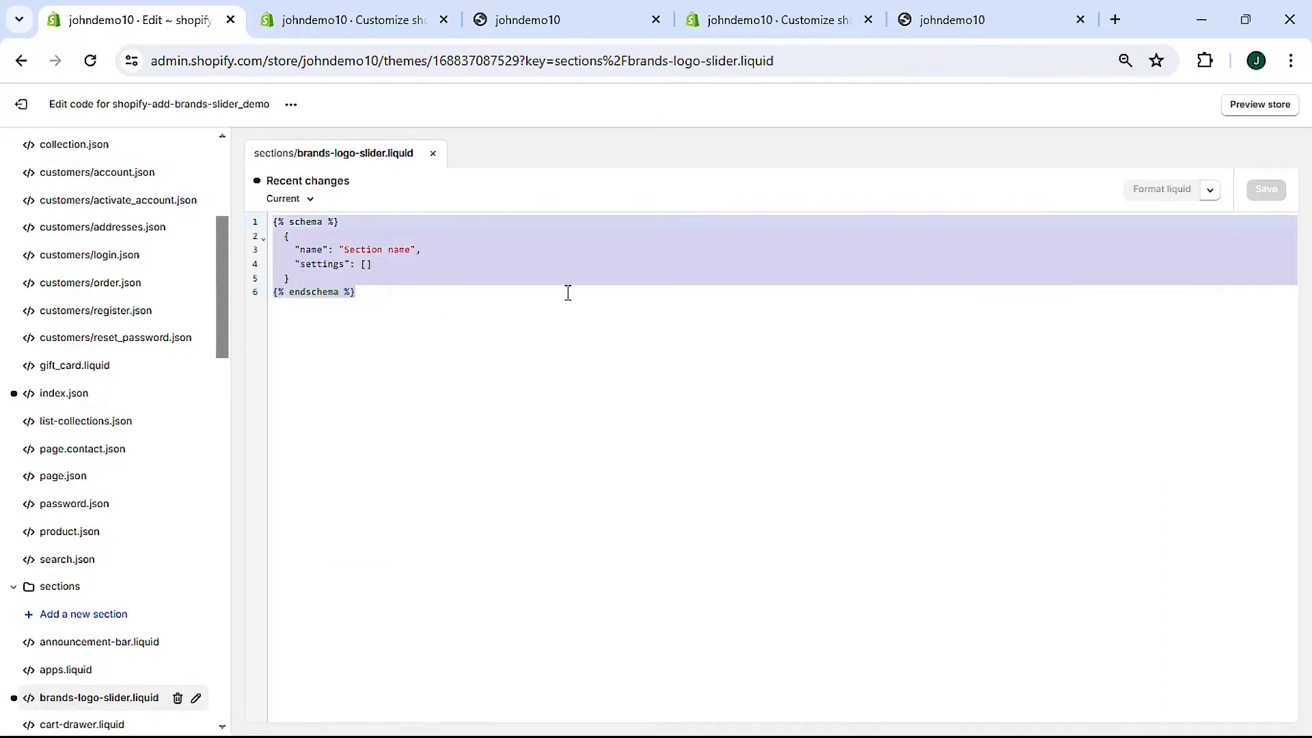
key(BackSpace)
key(alt)
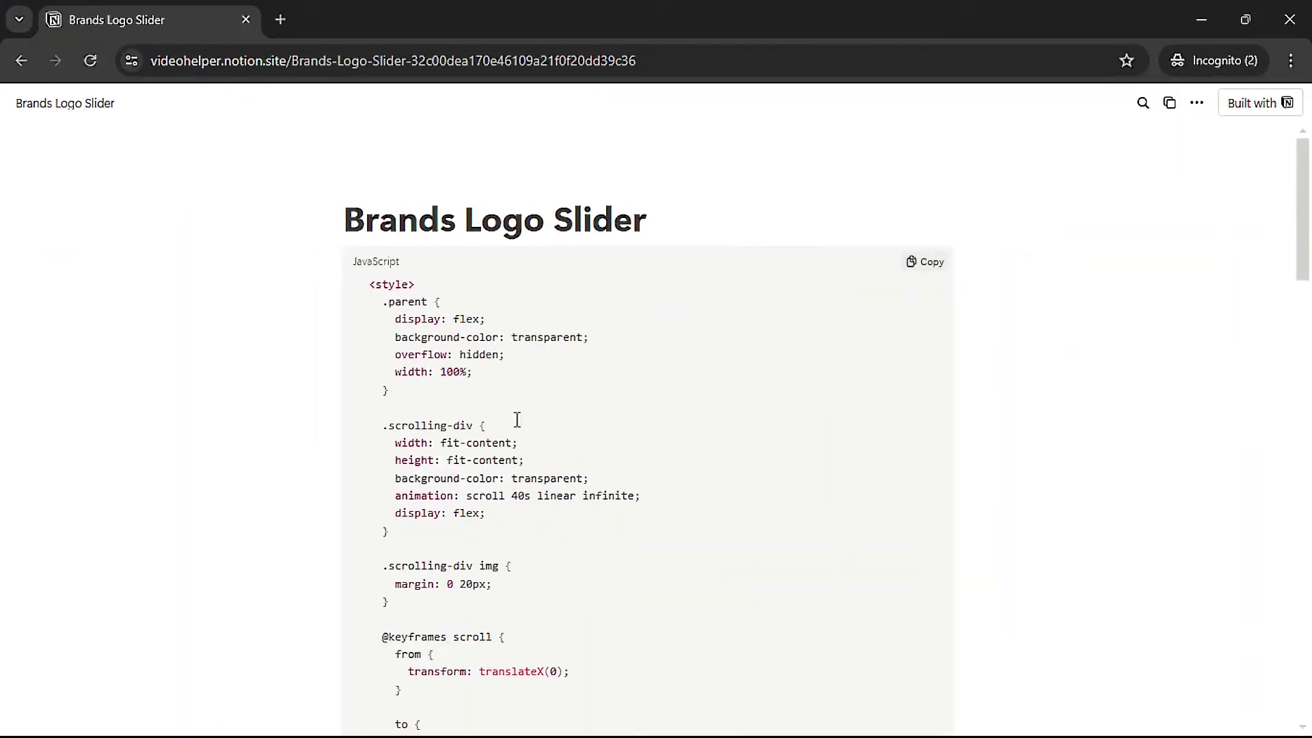
Copy the Brands Logo Slider code block from the Notion page
scroll(565, 445, down, 15)
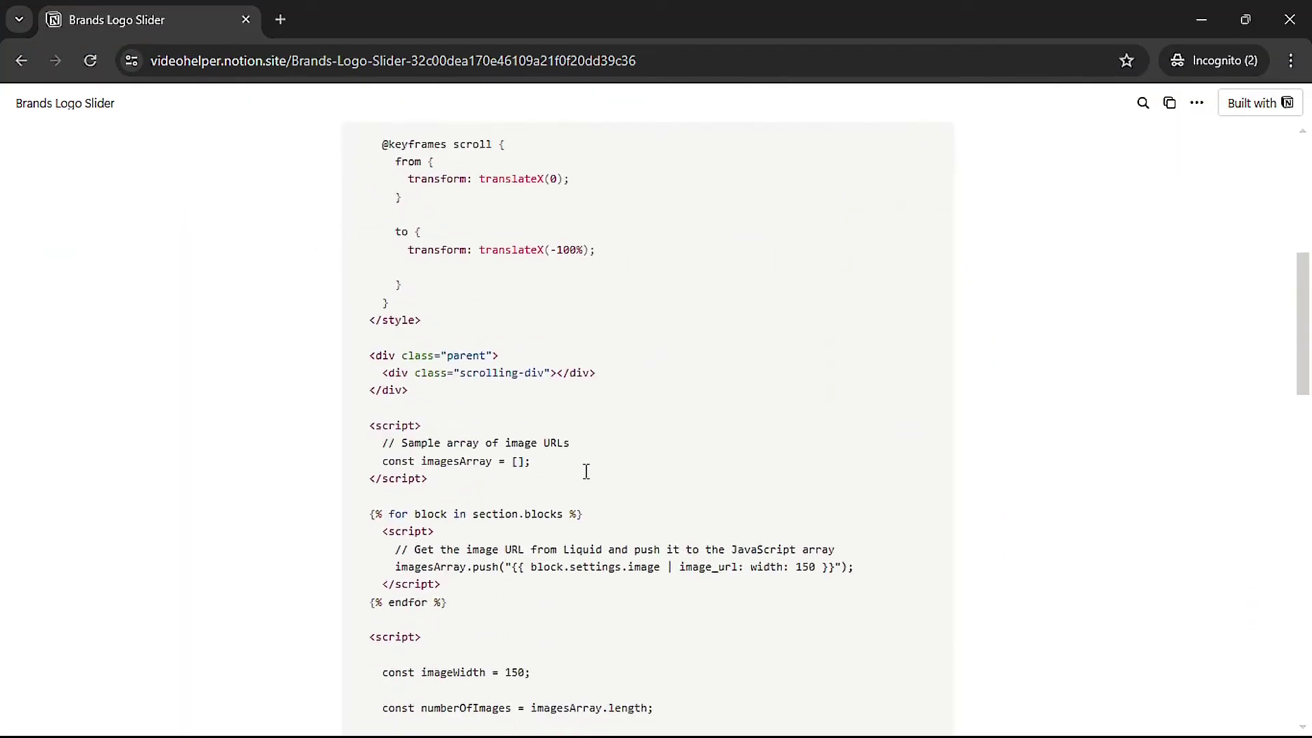
scroll(586, 475, down, 10)
scroll(615, 545, up, 13)
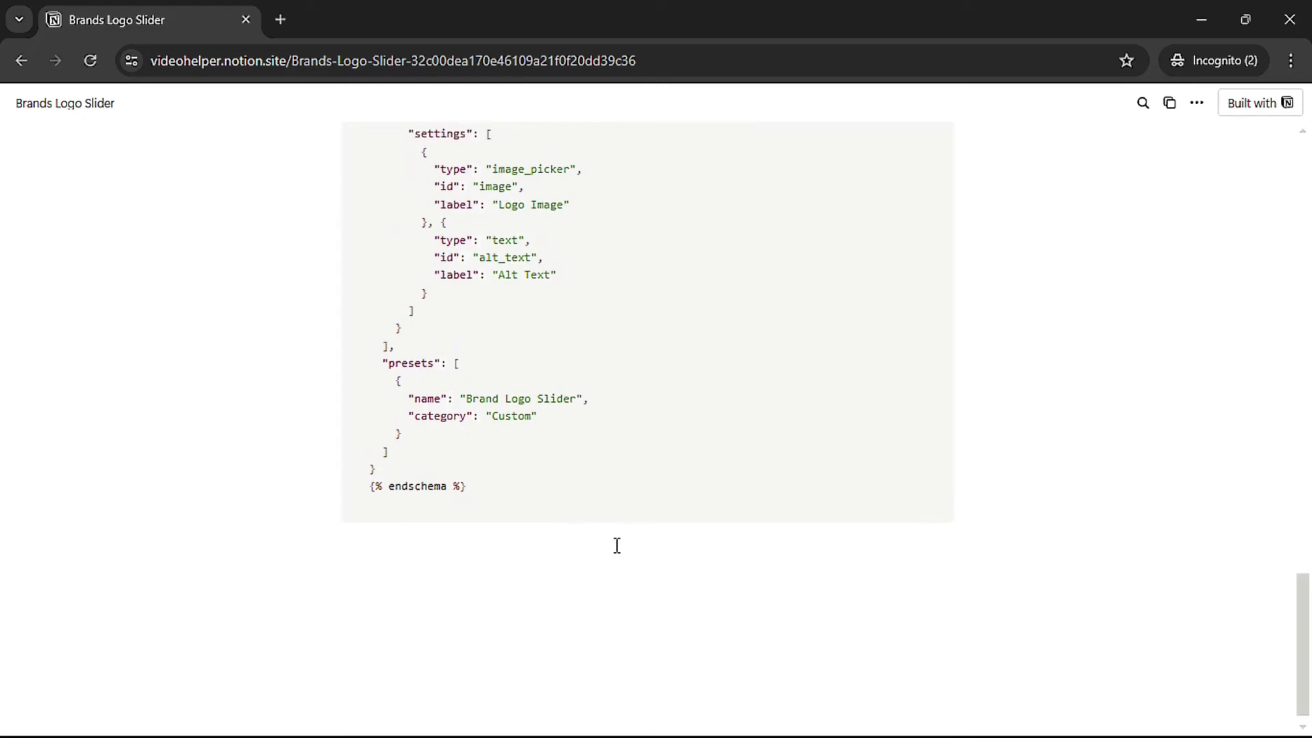
scroll(615, 545, up, 12)
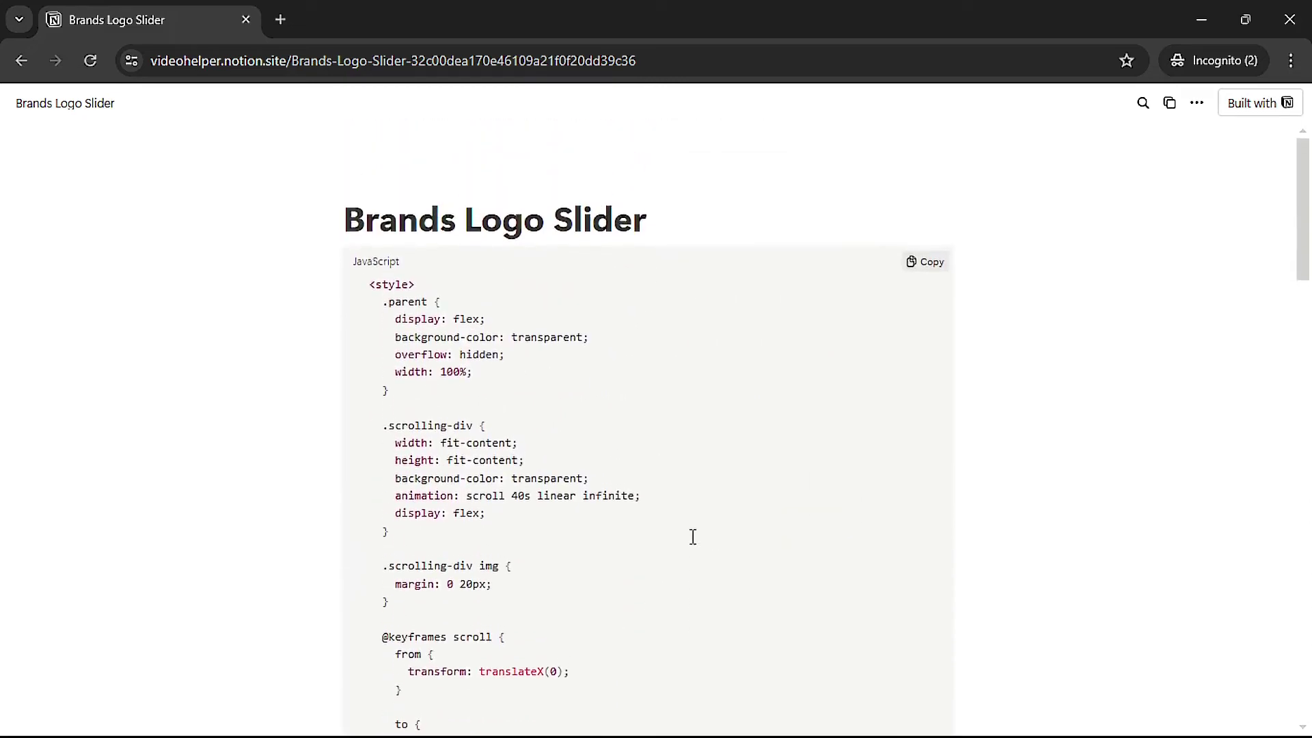
click(931, 267)
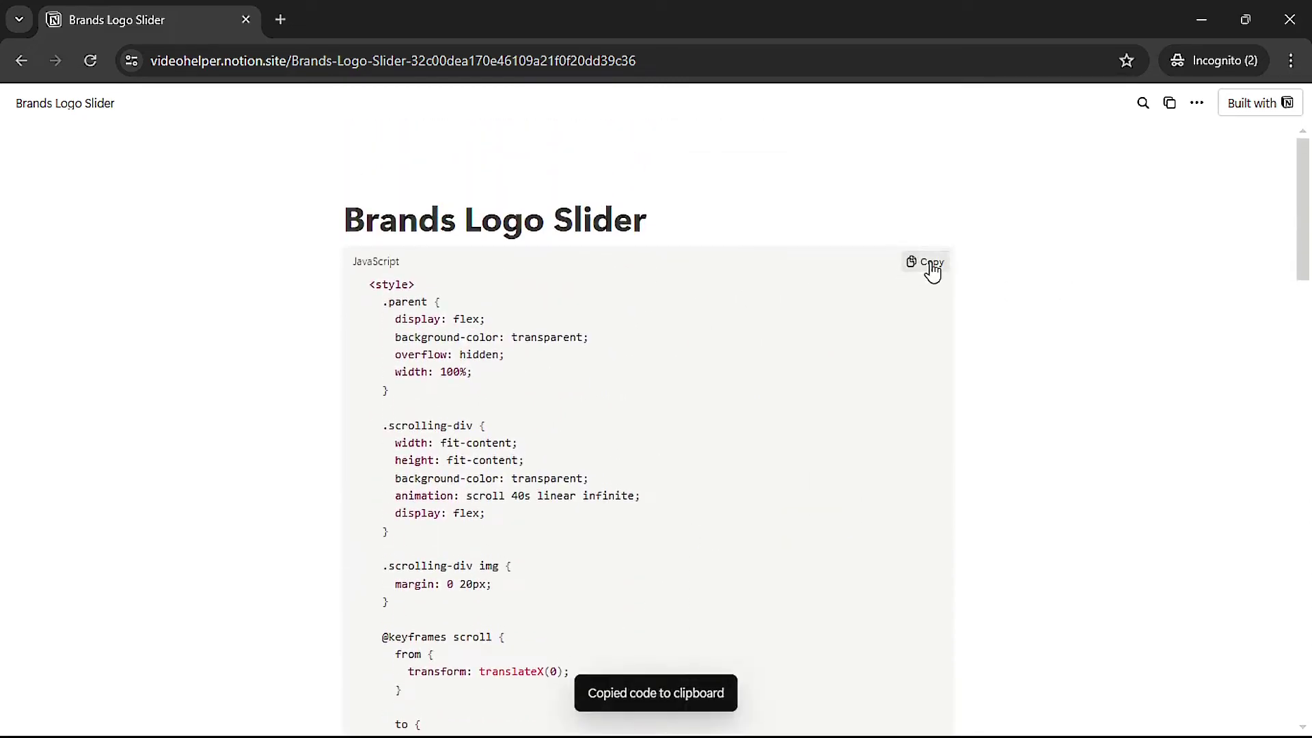
Paste the slider code into brands-logo-slider.liquid, save it, and exit to Themes
click(1202, 20)
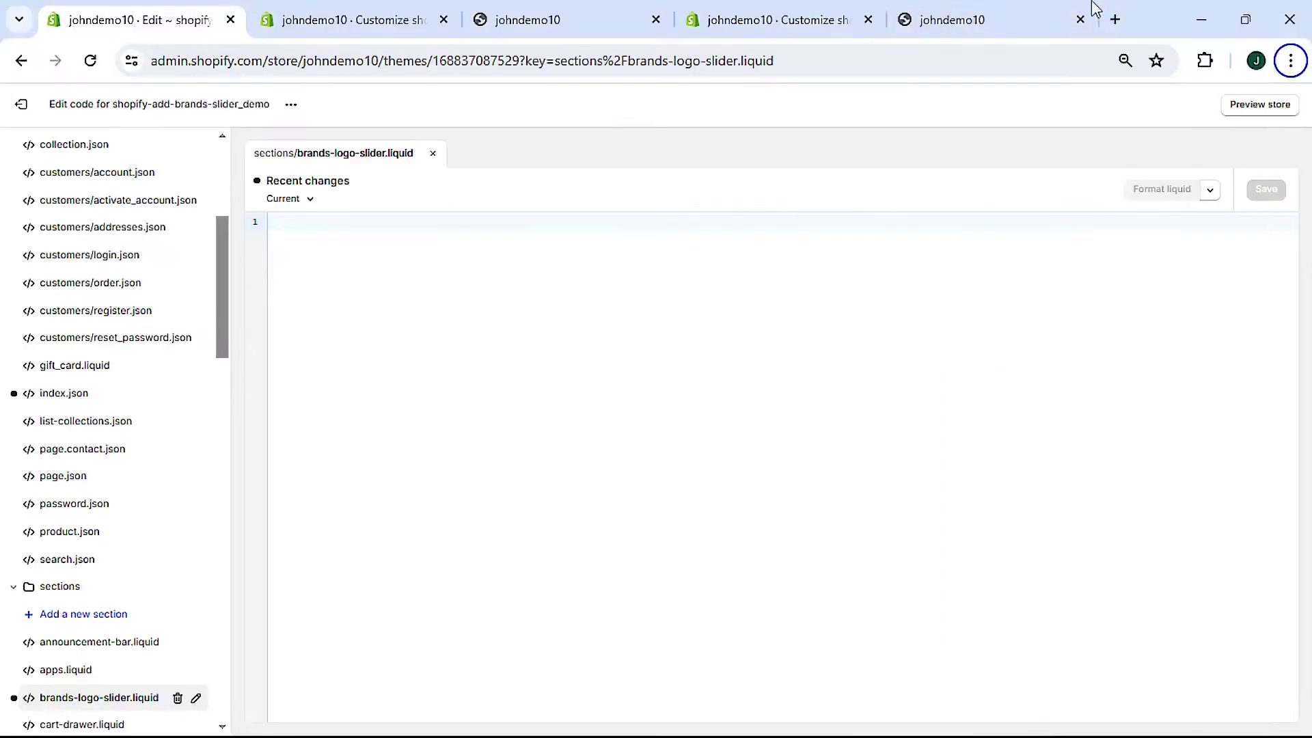
click(404, 263)
key(ctrl+v)
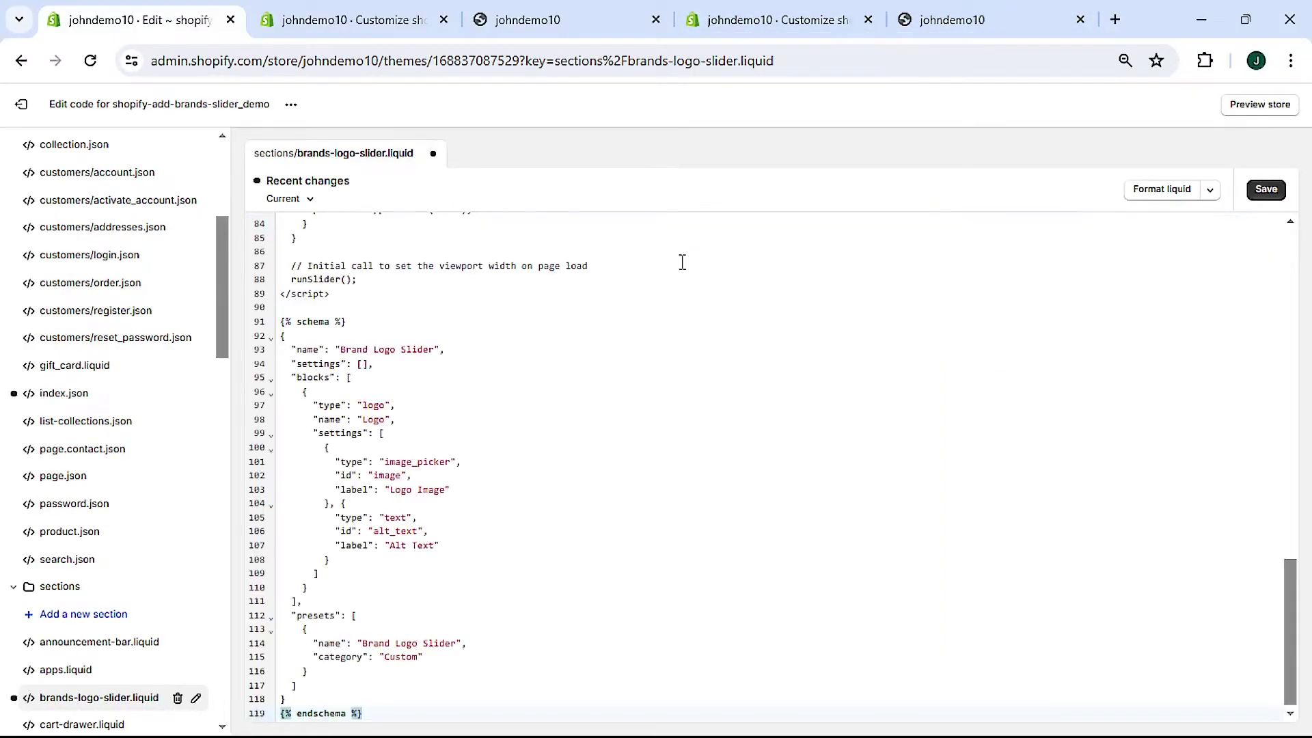
click(1262, 195)
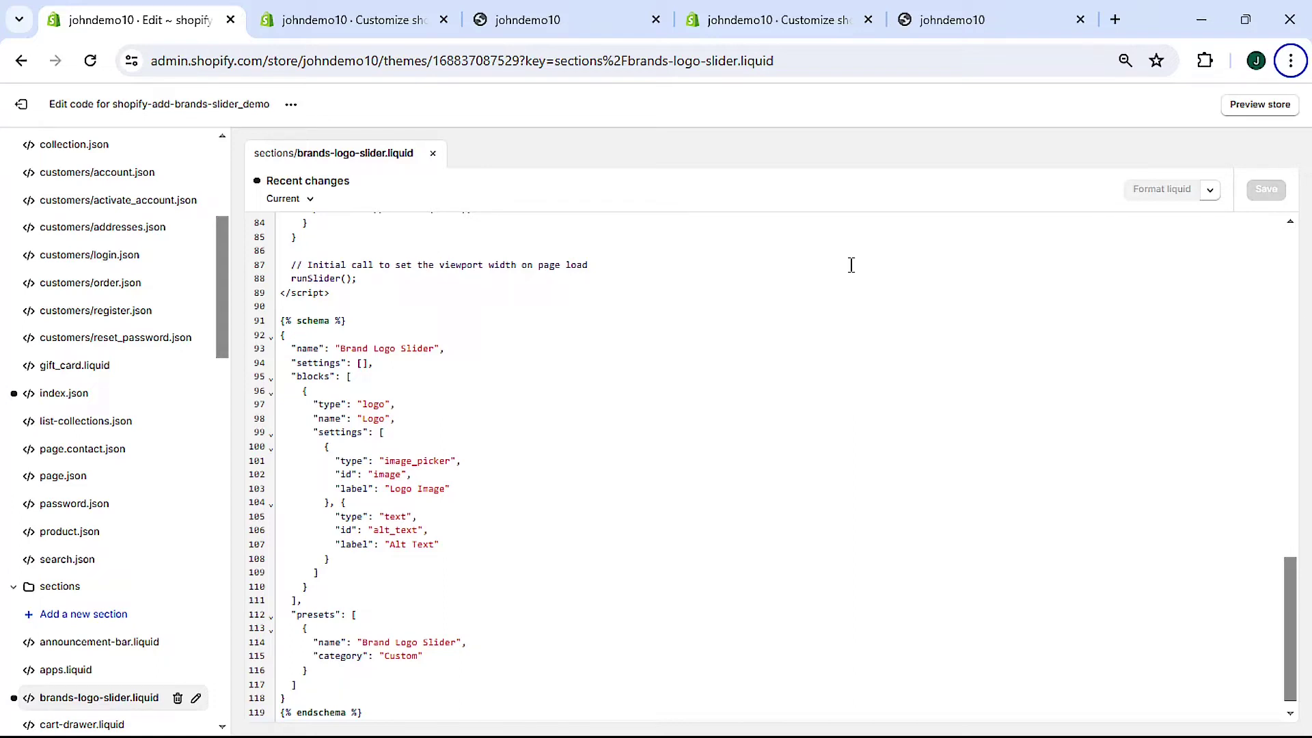
click(19, 107)
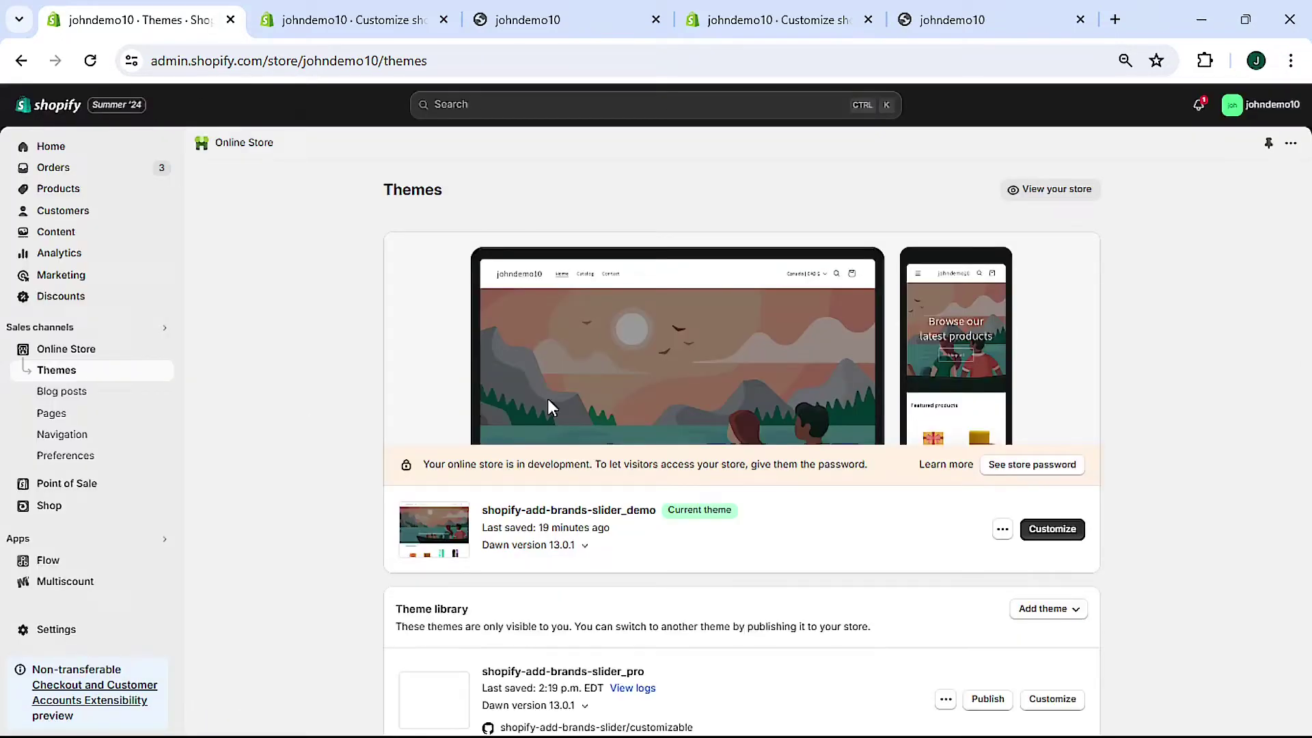
Customize the current theme and add the Brand Logo Slider section found via 'brands-logo-'
click(1052, 533)
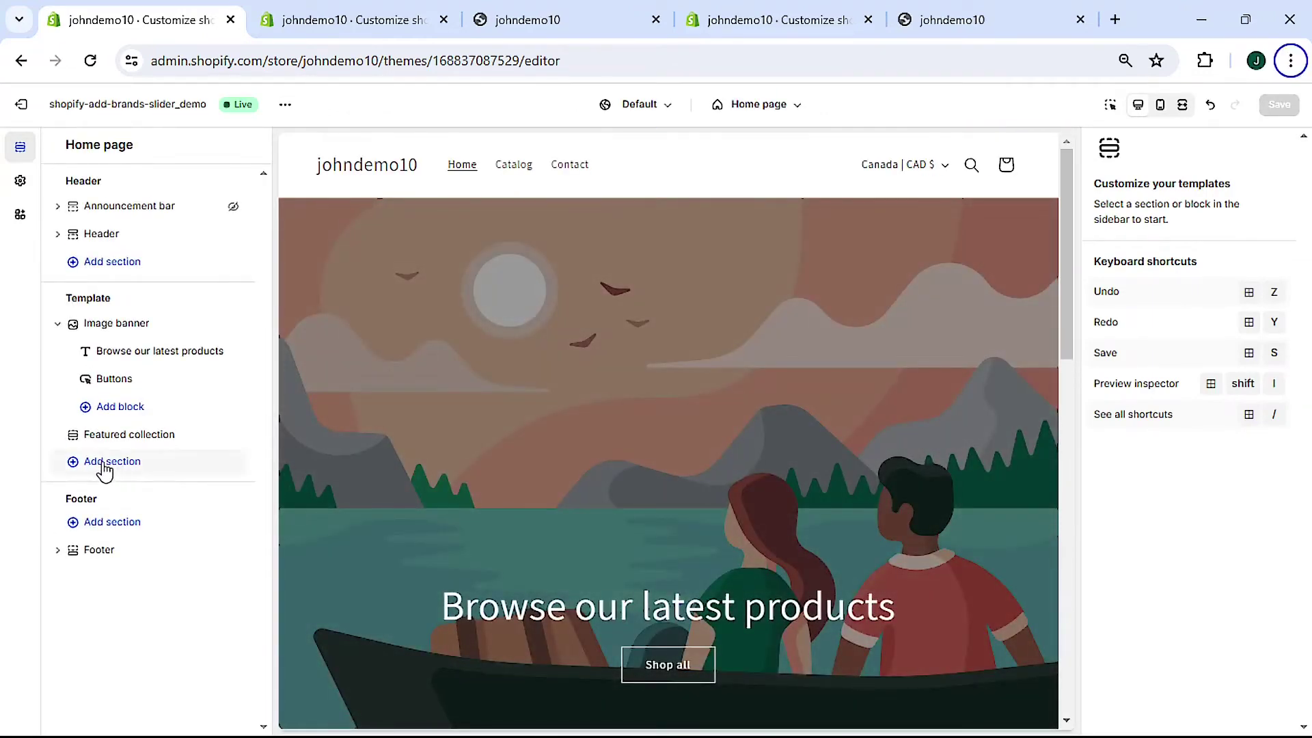
click(105, 468)
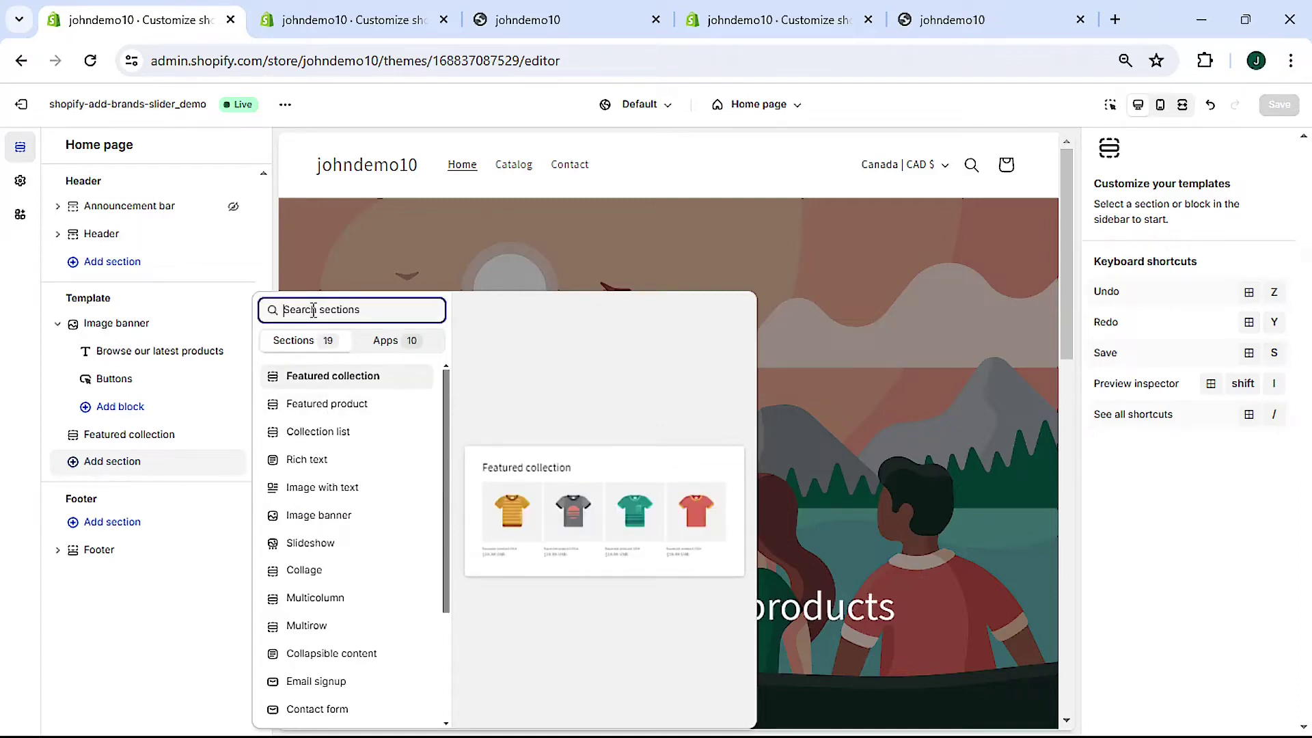
text(brands-log)
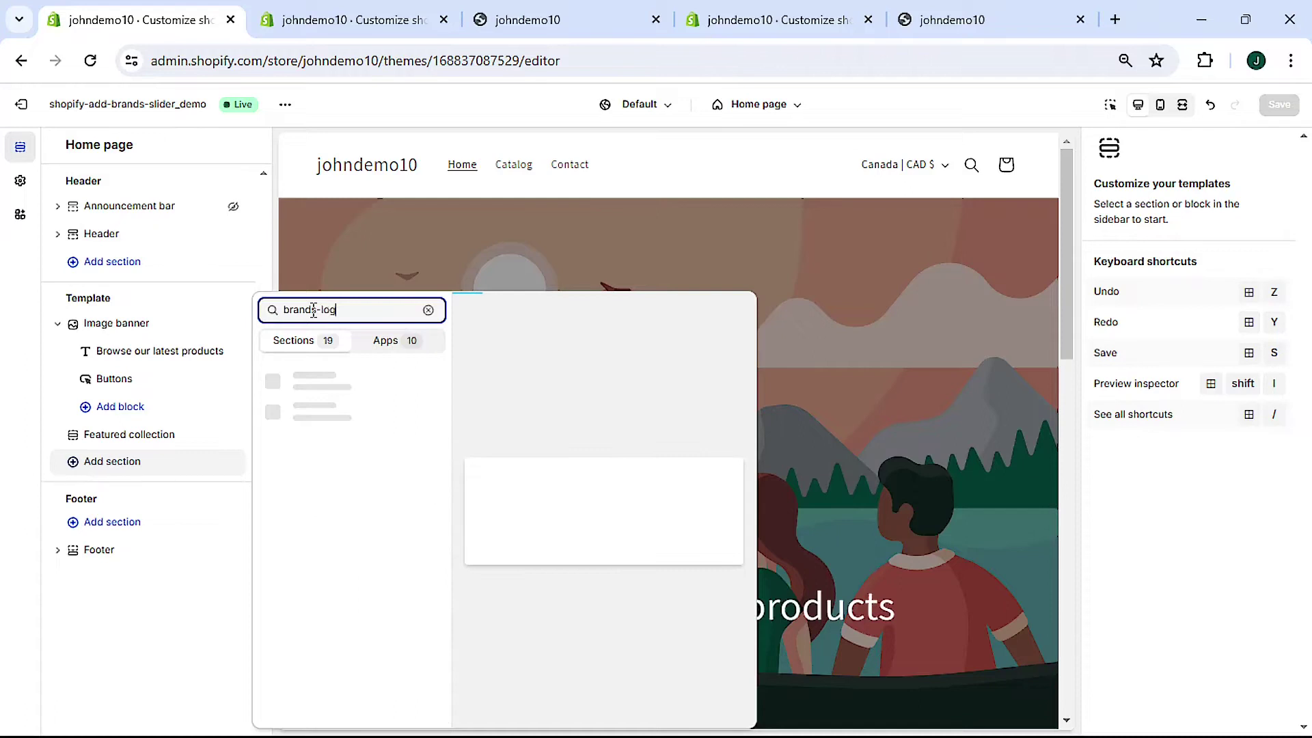
text(o-)
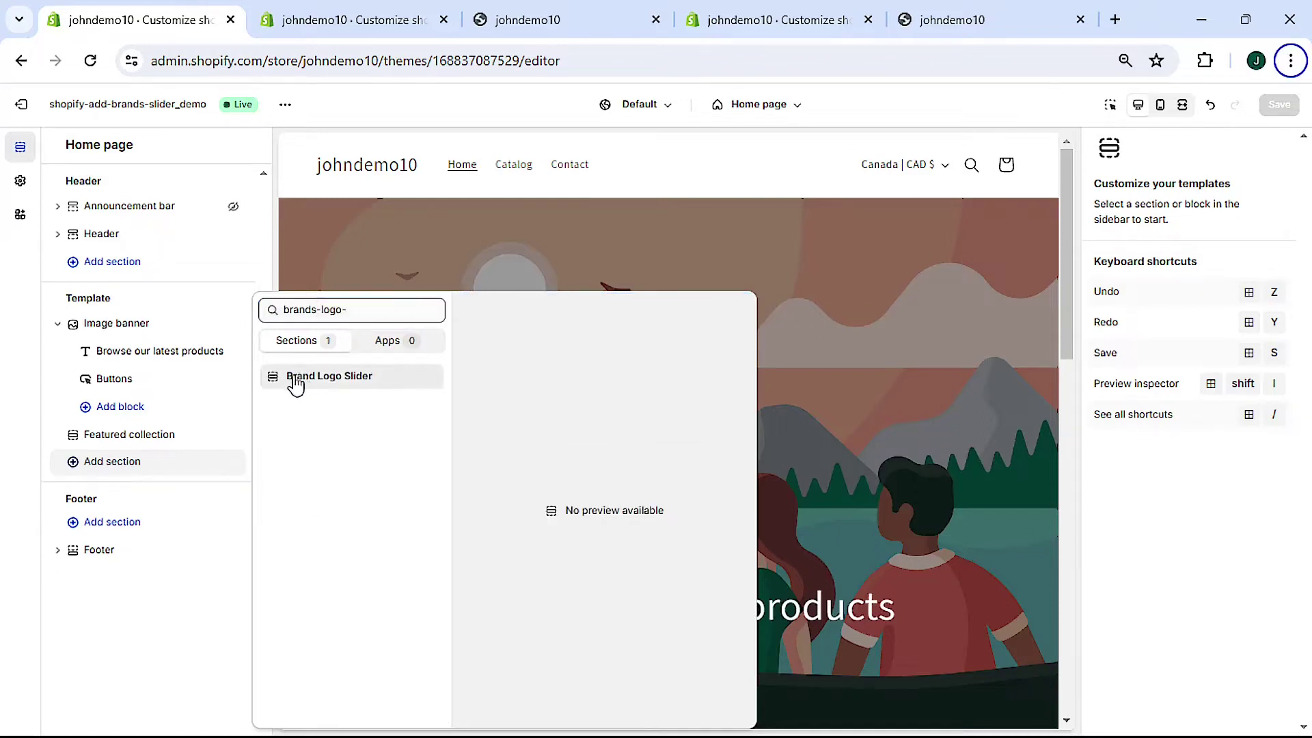
click(335, 377)
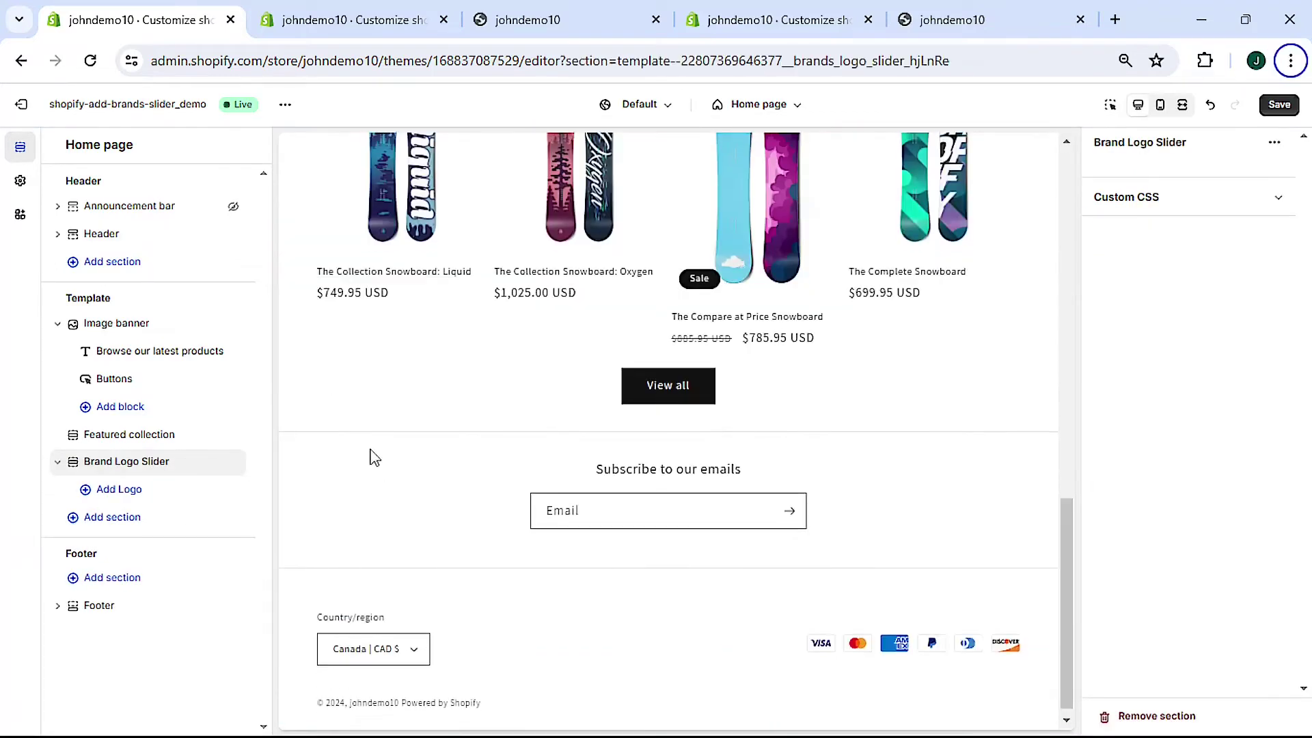
Add a Logo block to the slider using the Junghans image
click(121, 491)
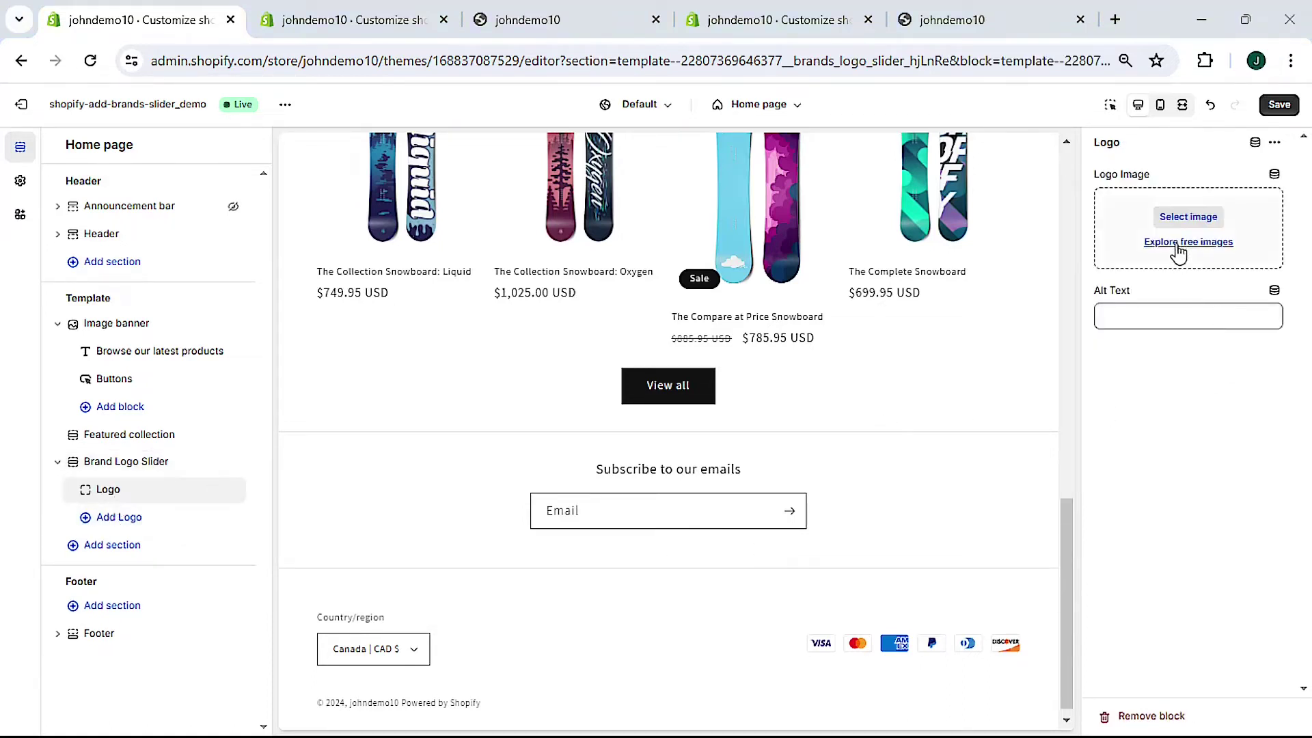
click(1180, 219)
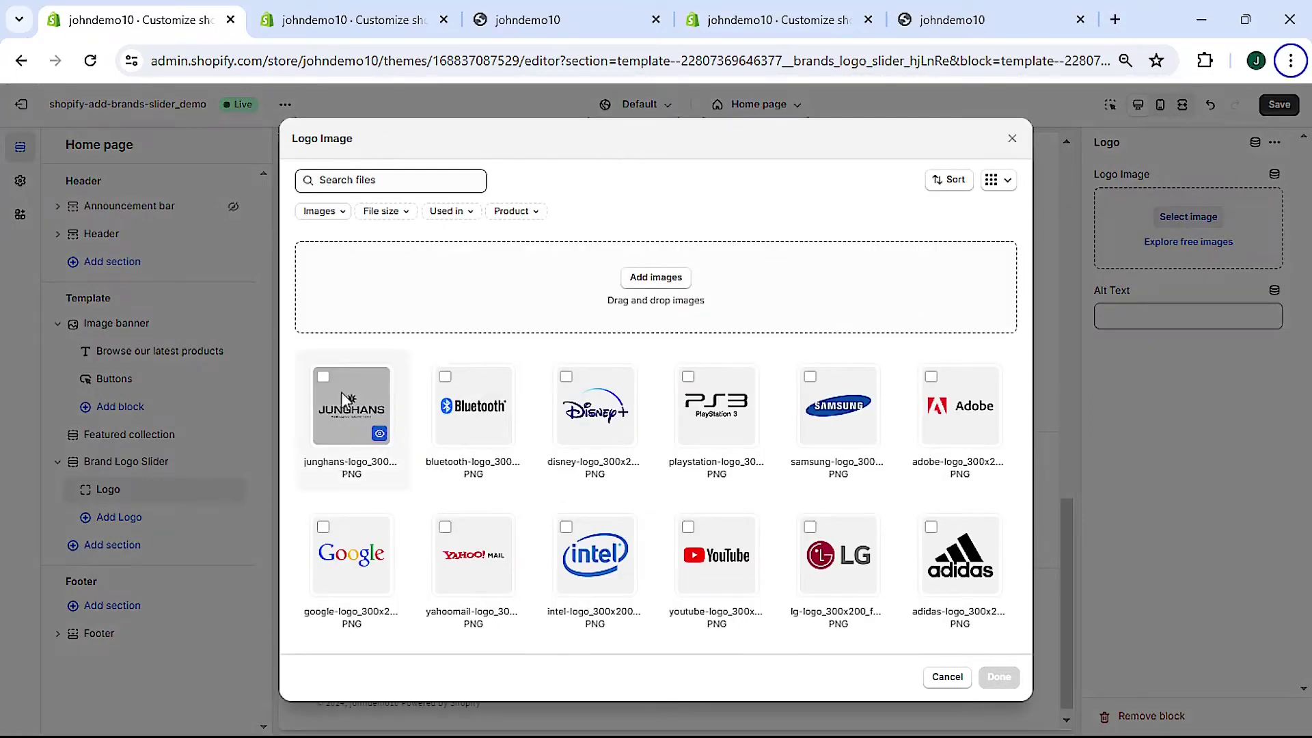
click(341, 410)
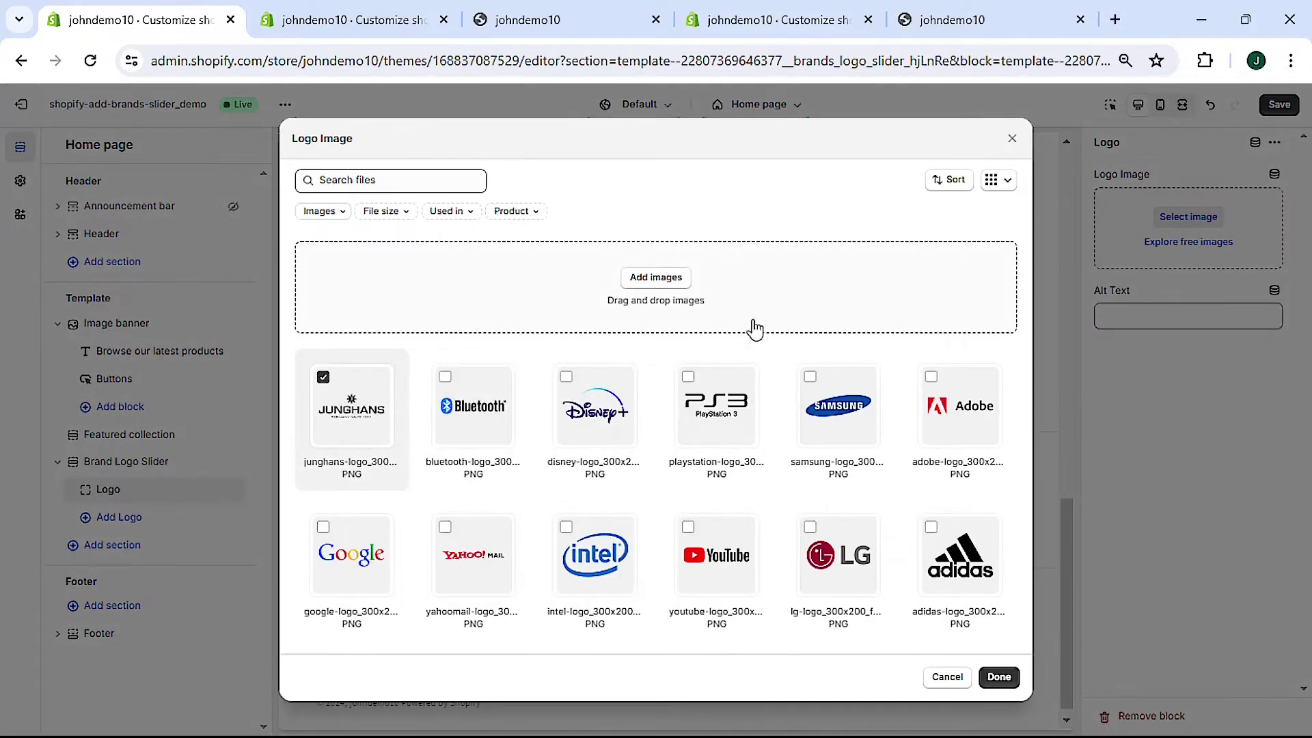
click(1000, 678)
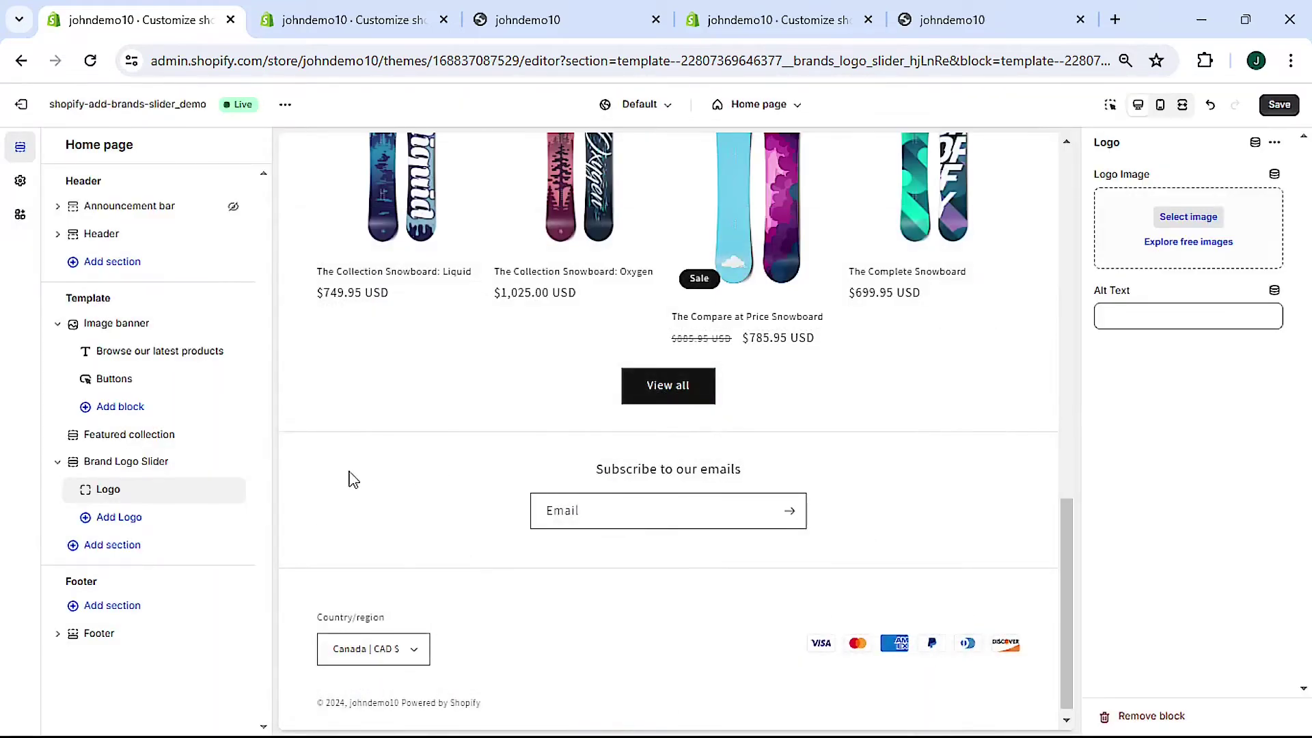
Add a second Logo block with the Bluetooth image and save the theme
click(109, 519)
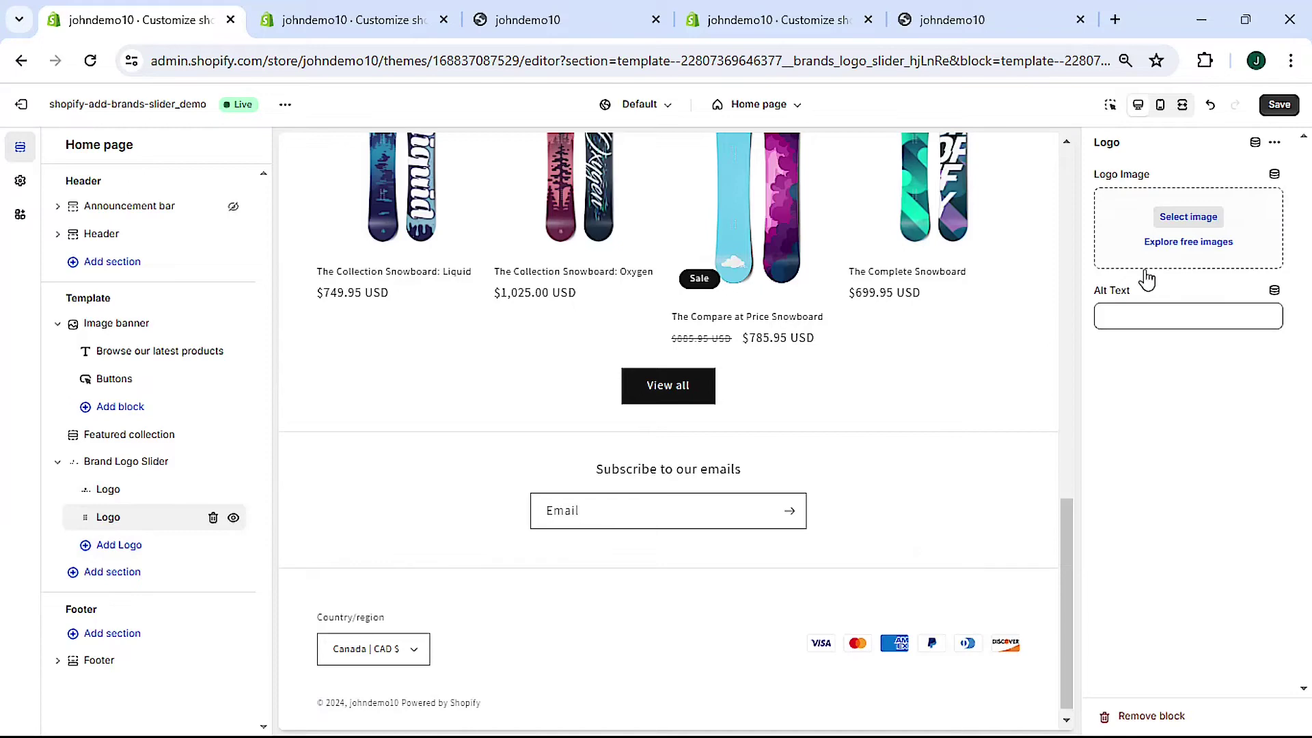
click(1186, 218)
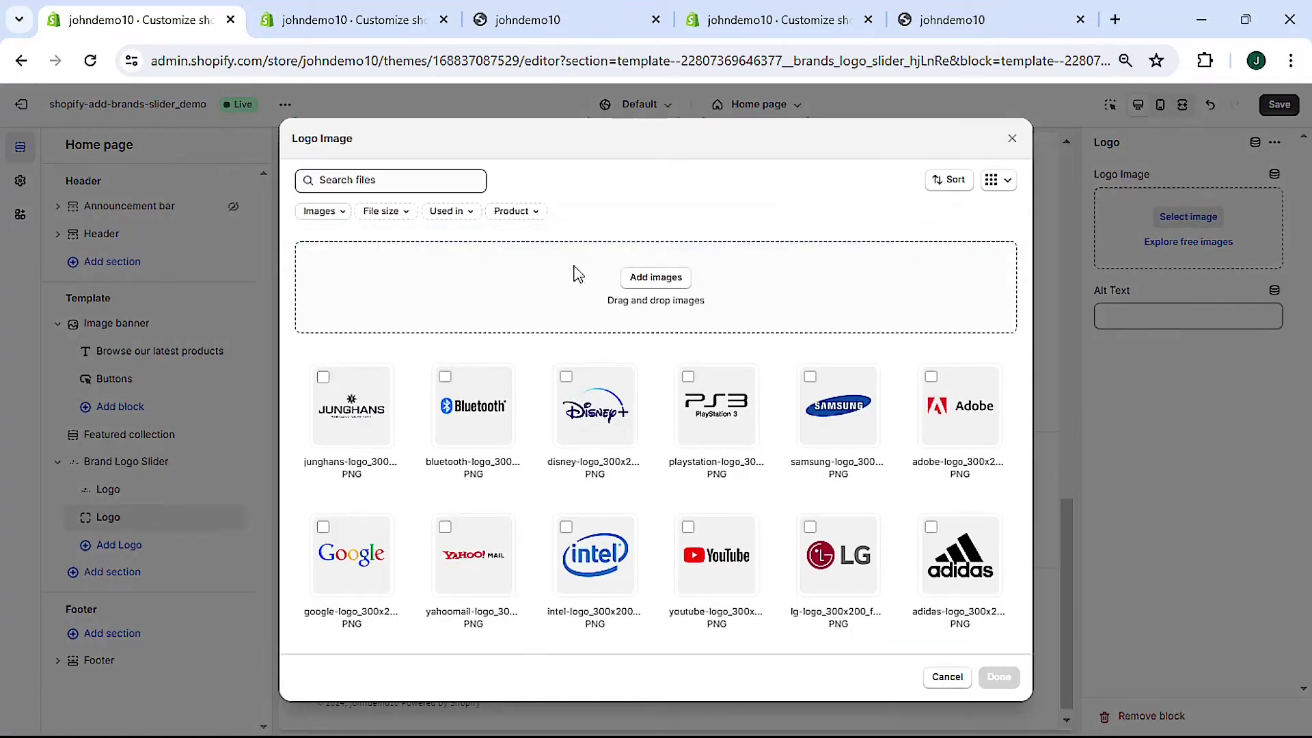
click(469, 404)
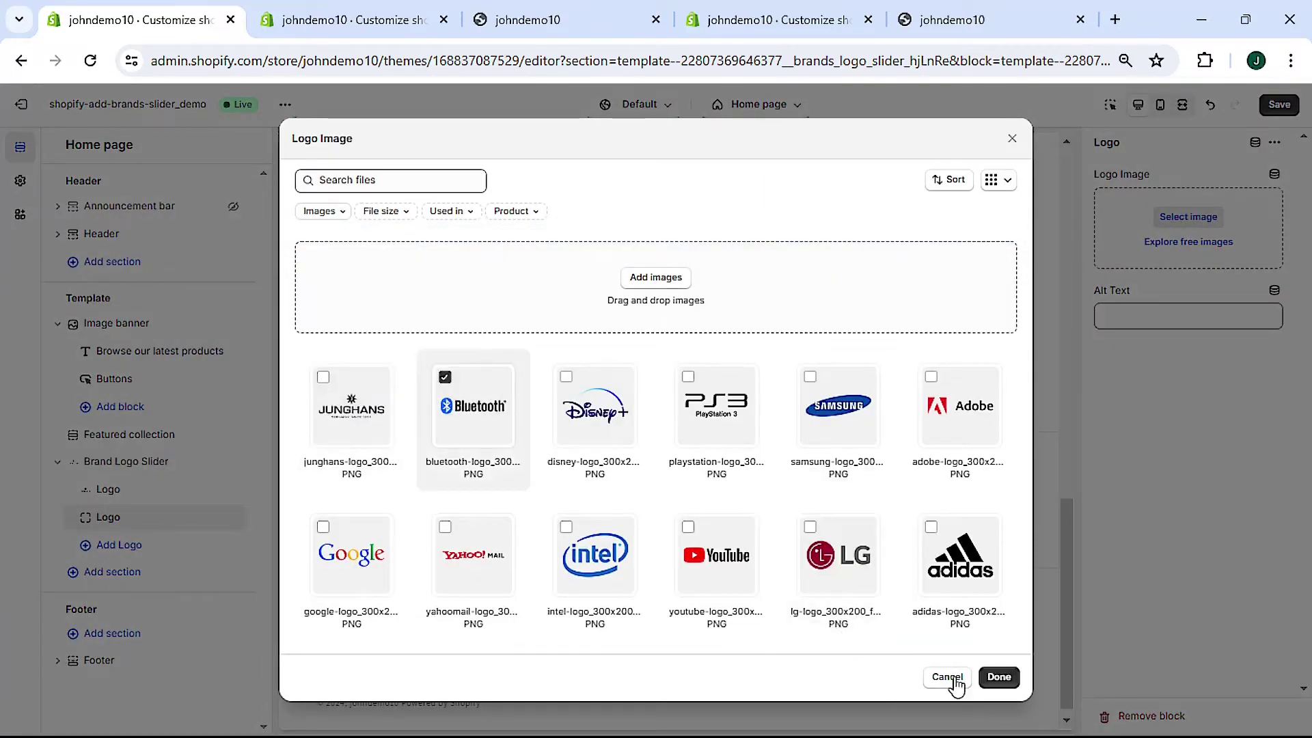
click(998, 678)
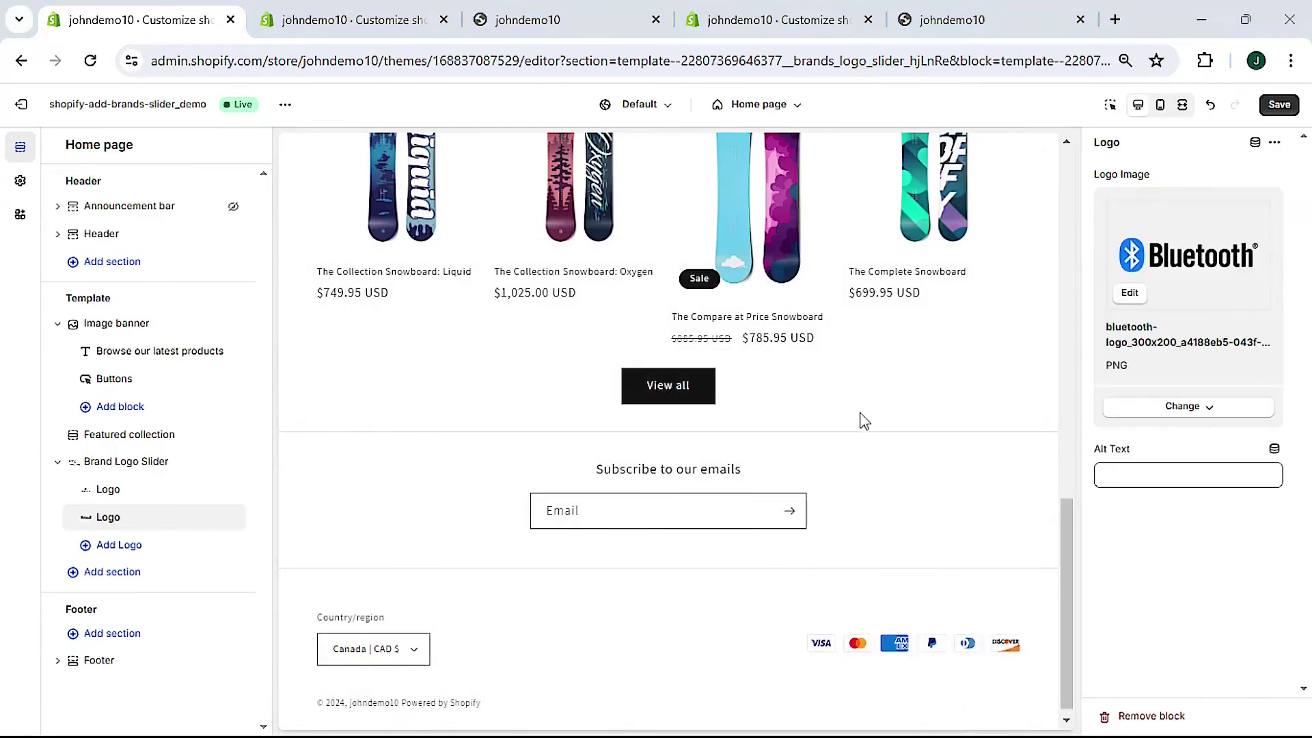
click(1278, 105)
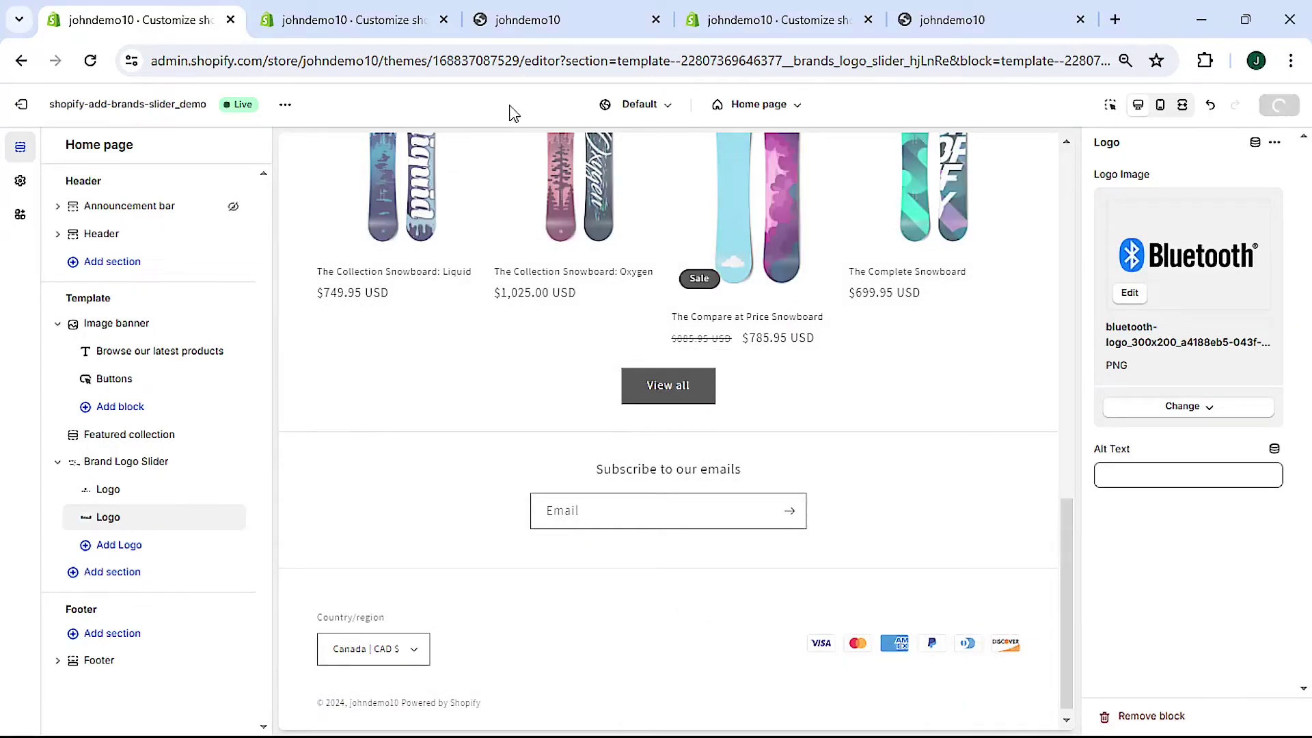
click(287, 106)
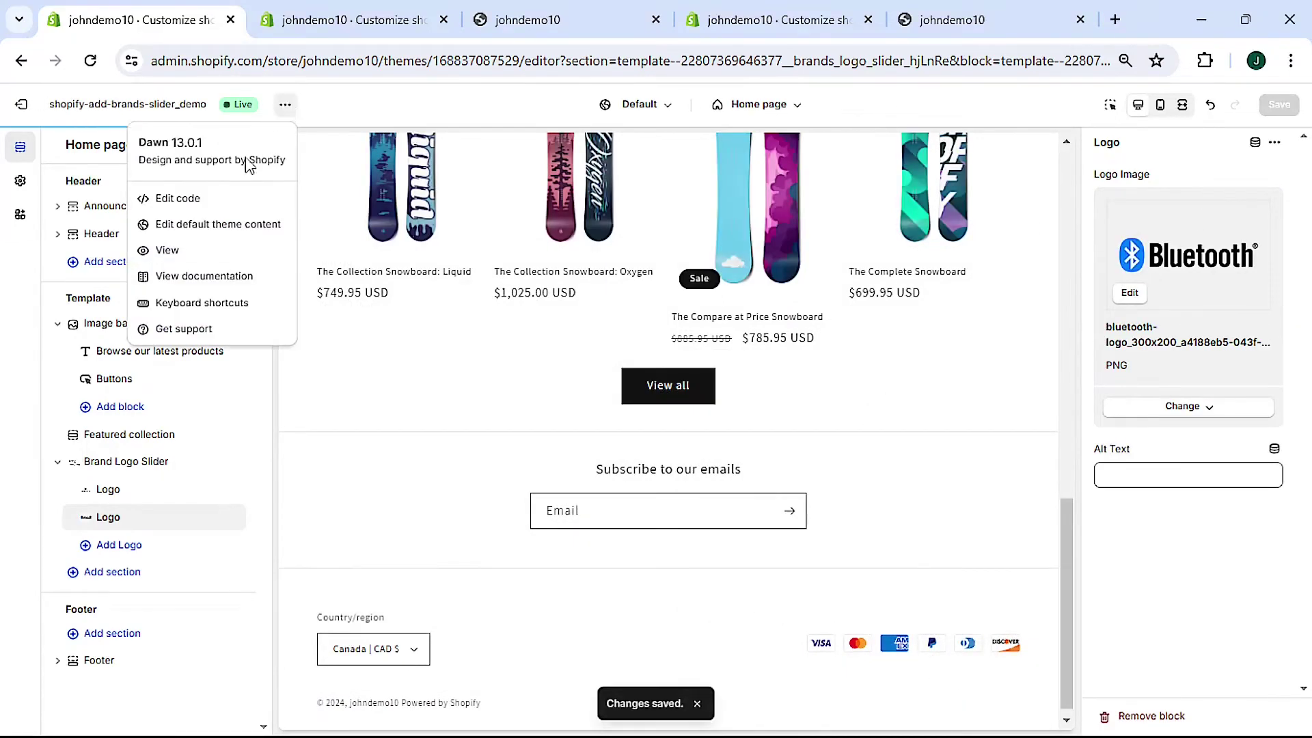
View the live storefront and scroll down to the Junghans and Bluetooth logo strip
click(165, 252)
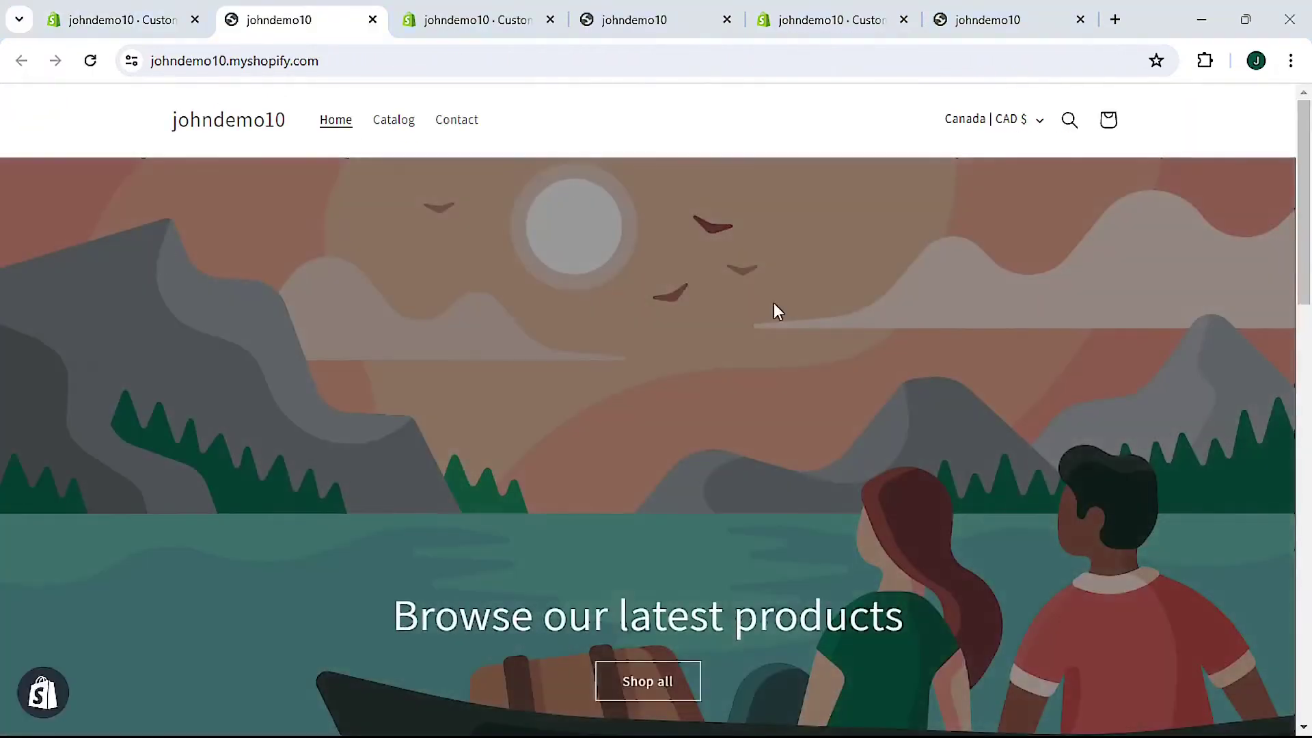
scroll(774, 307, down, 10)
scroll(771, 309, down, 3)
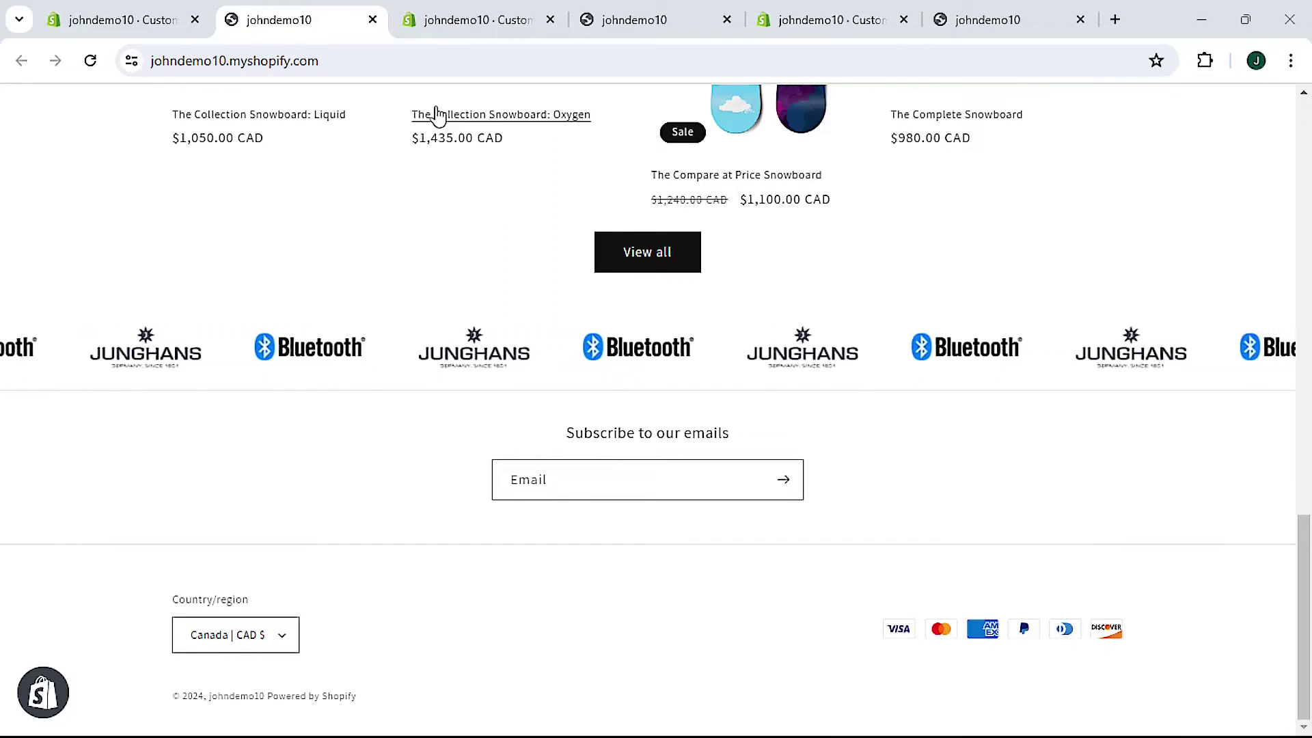
Add Logo blocks with the Disney+, PlayStation 3 and Samsung images
click(113, 20)
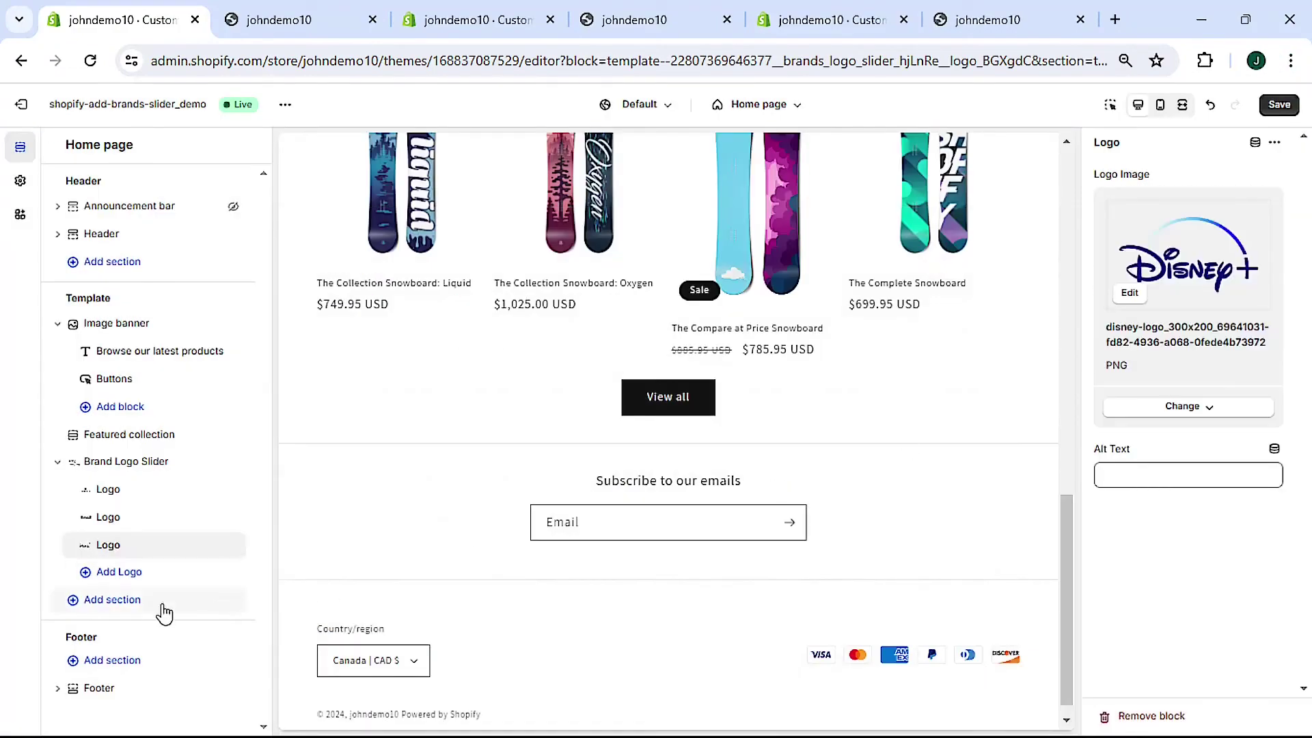
click(119, 573)
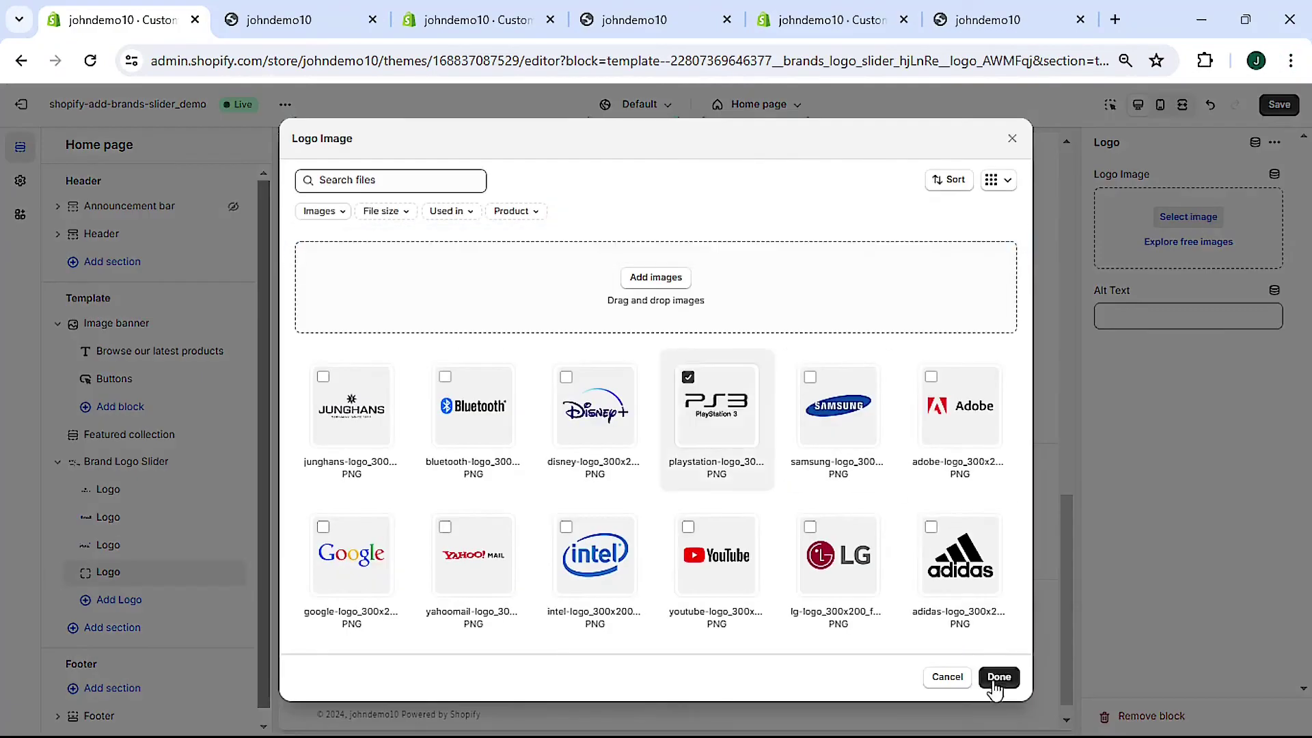
click(998, 677)
click(119, 600)
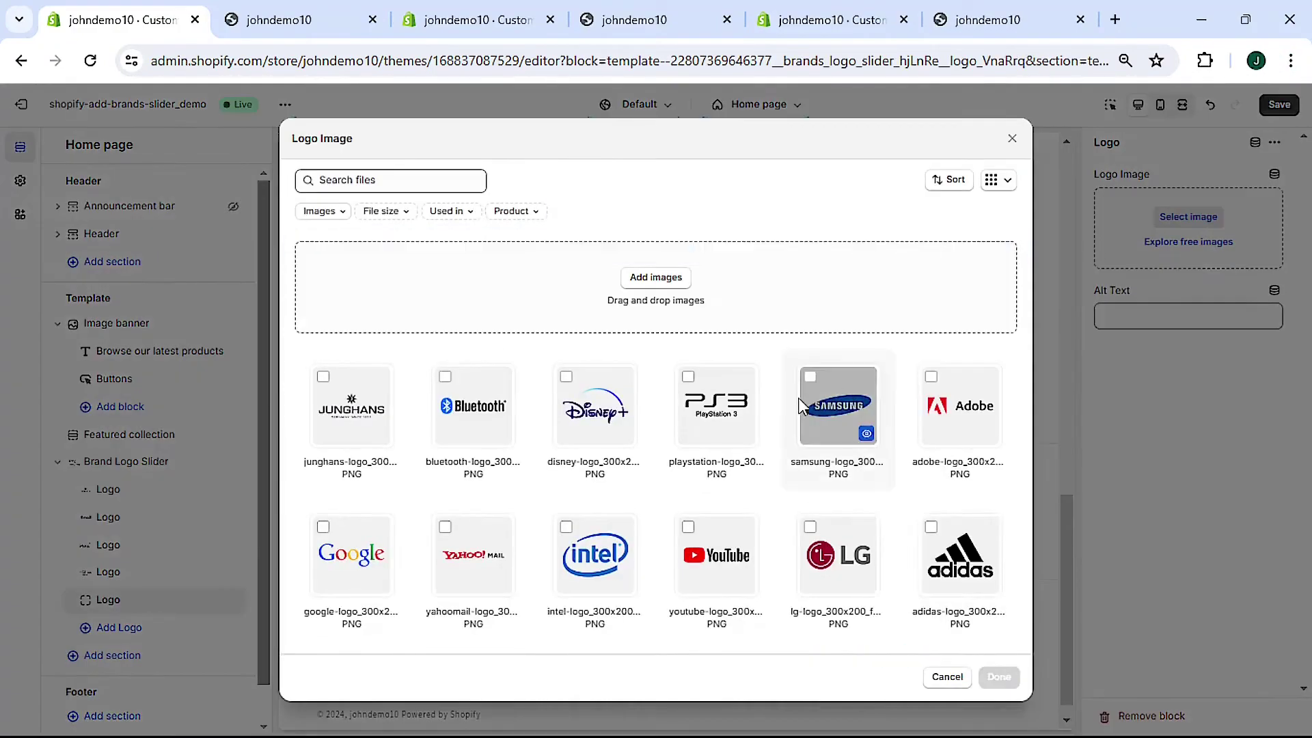
click(801, 406)
click(998, 676)
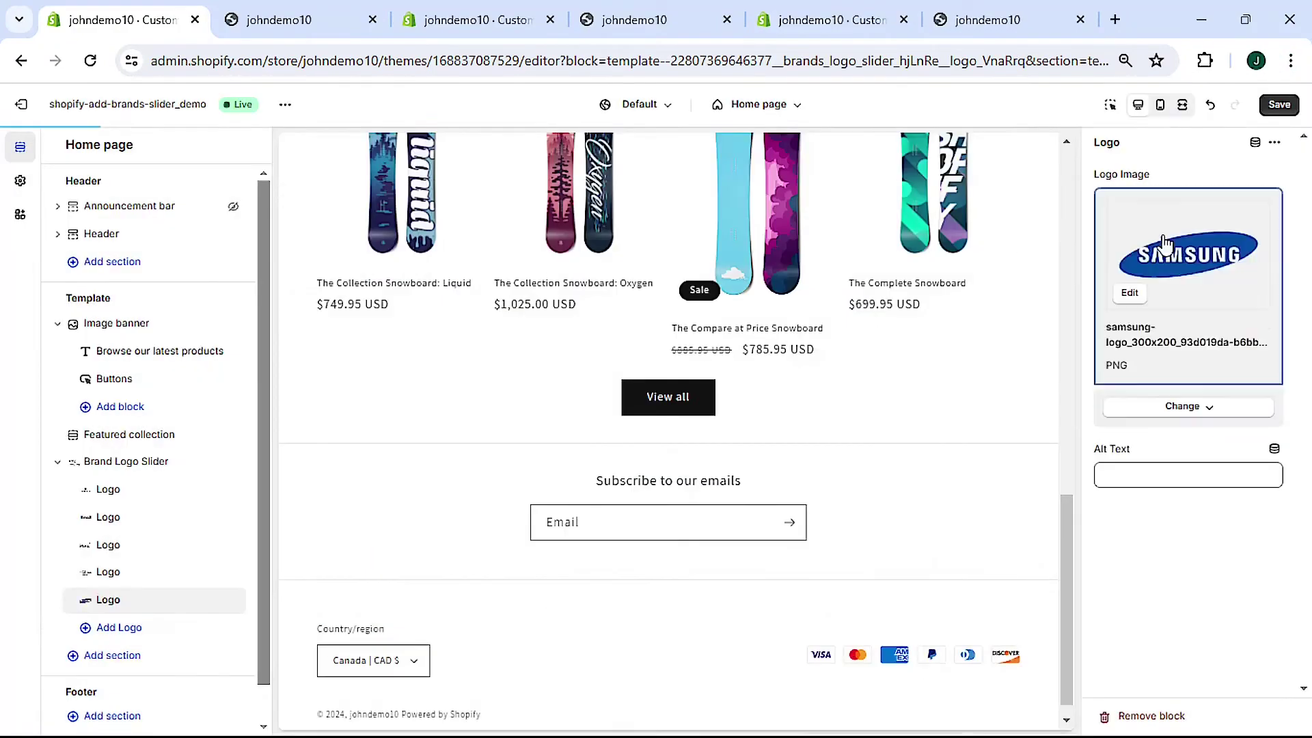
Add sixth and seventh Logo blocks with the Adobe and Google images
click(119, 626)
click(1188, 217)
click(961, 405)
click(999, 677)
scroll(105, 593, down, 1)
click(105, 594)
click(1188, 217)
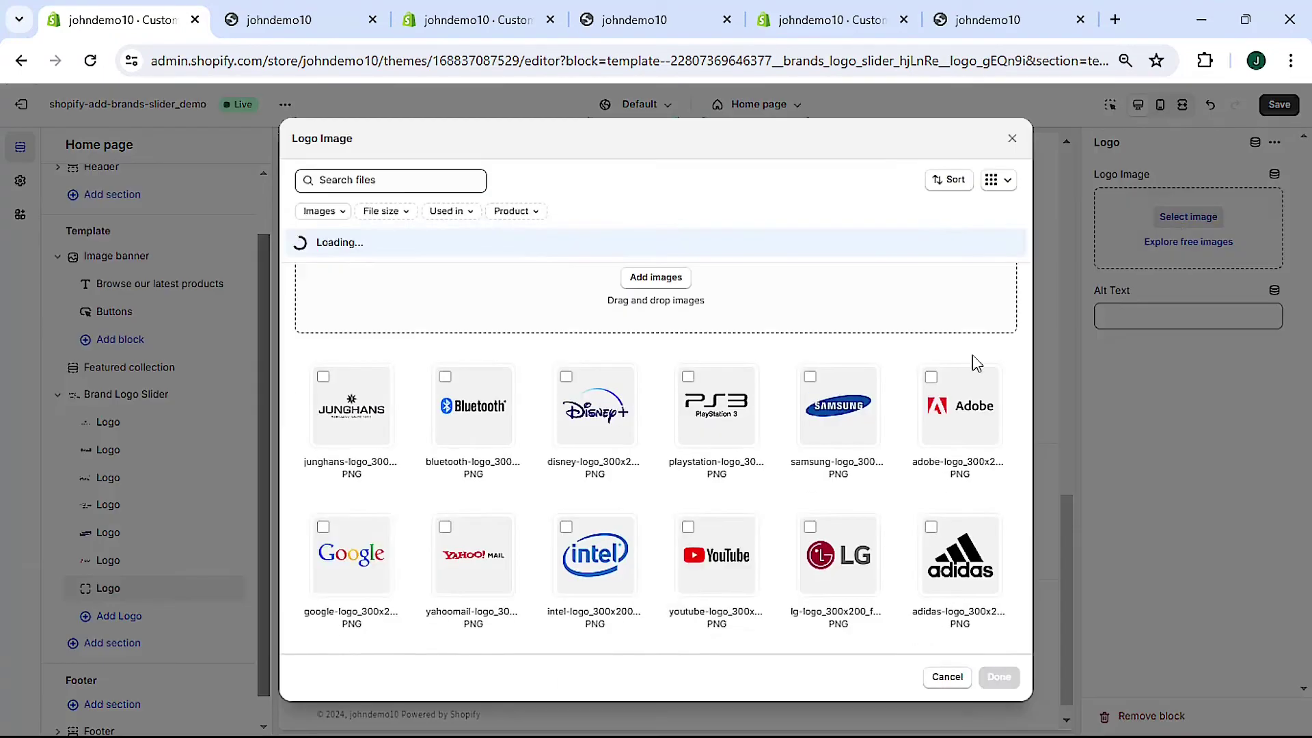
click(351, 554)
click(999, 677)
Add an eighth Logo block with the Intel image and save the theme
click(119, 615)
click(1188, 217)
click(592, 555)
click(998, 677)
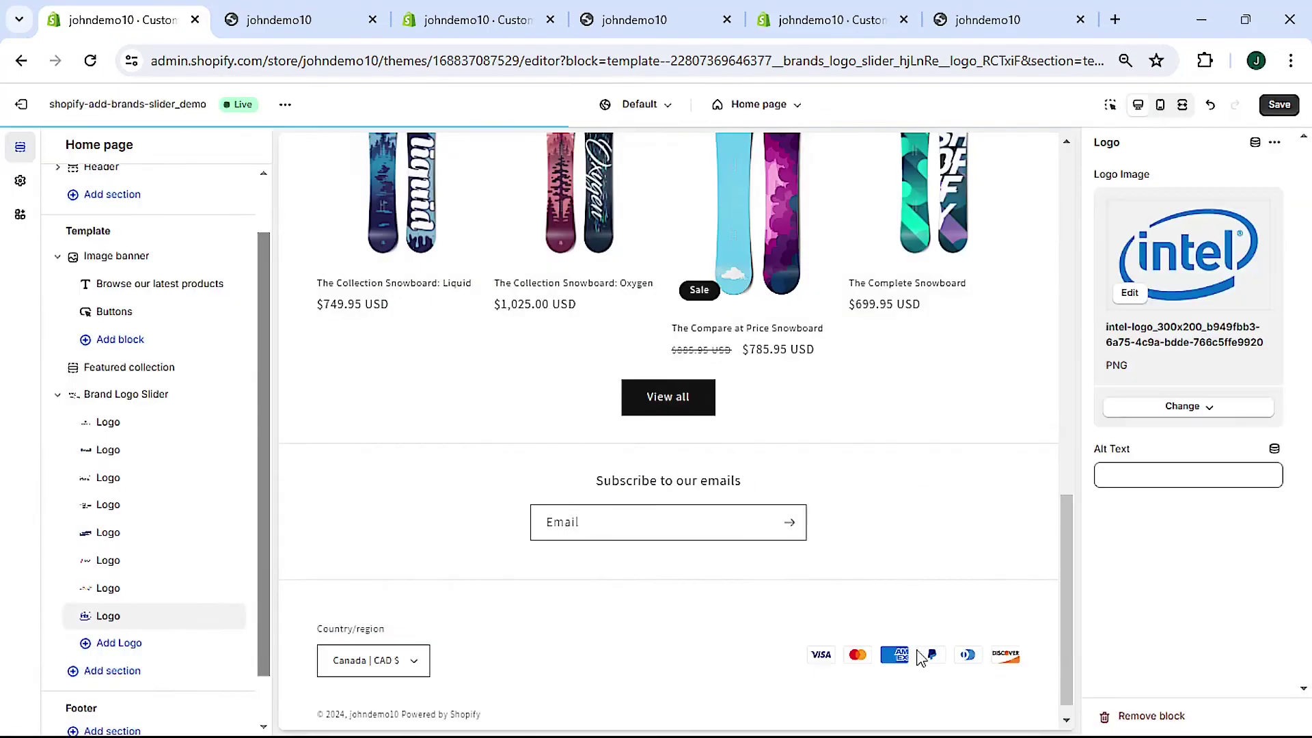
click(1281, 106)
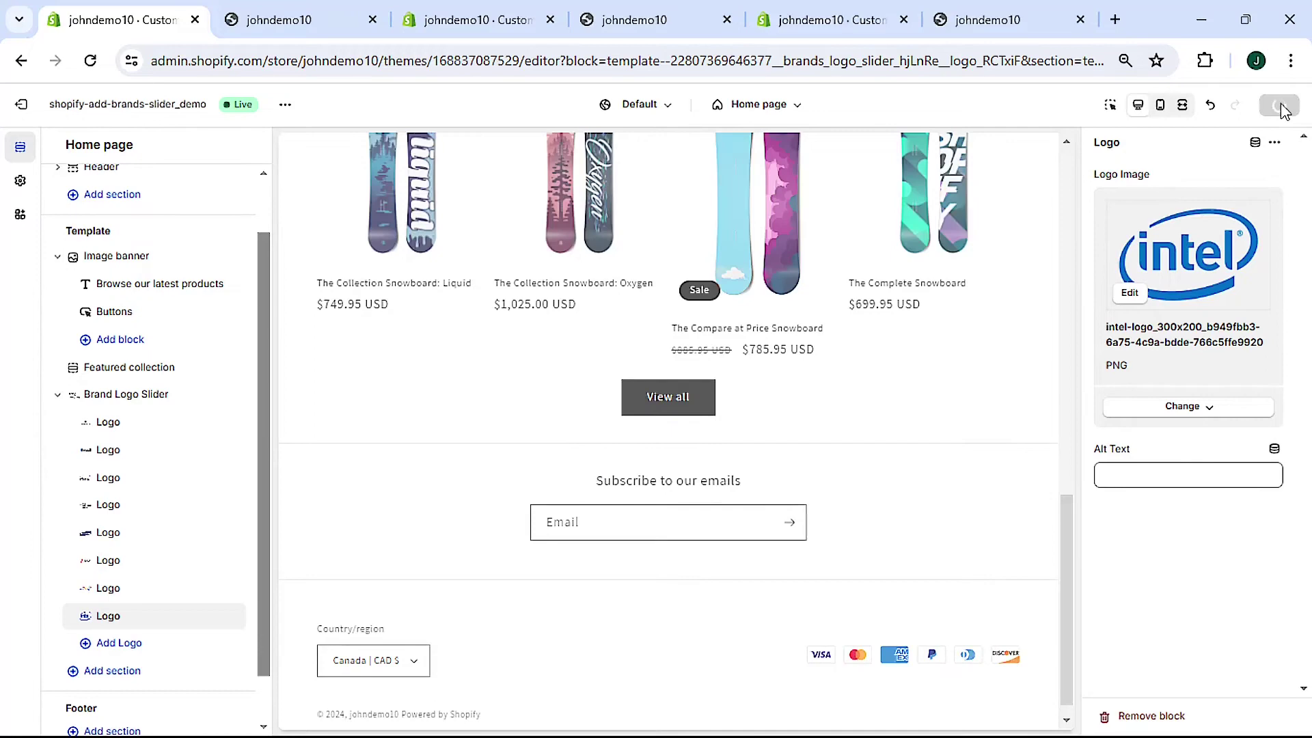
click(314, 20)
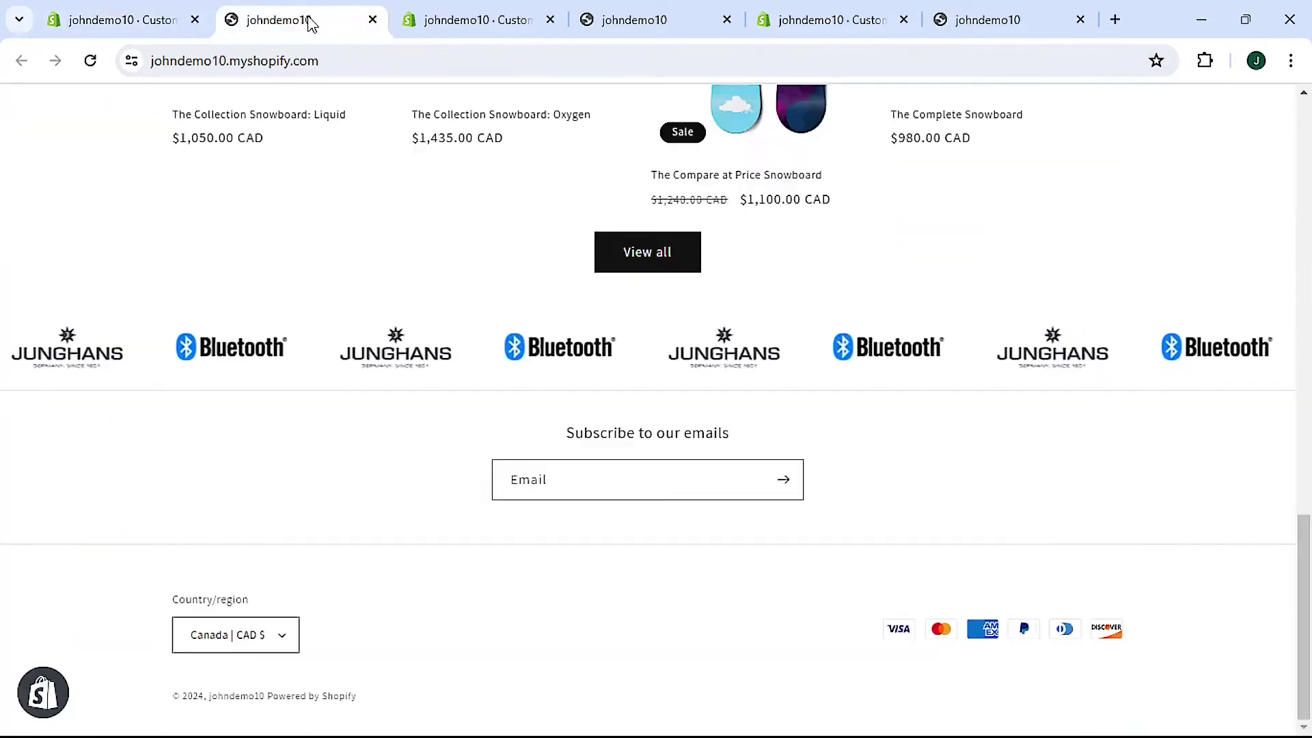
Reload the storefront to show all eight slider logos, then return to the theme editor
click(90, 62)
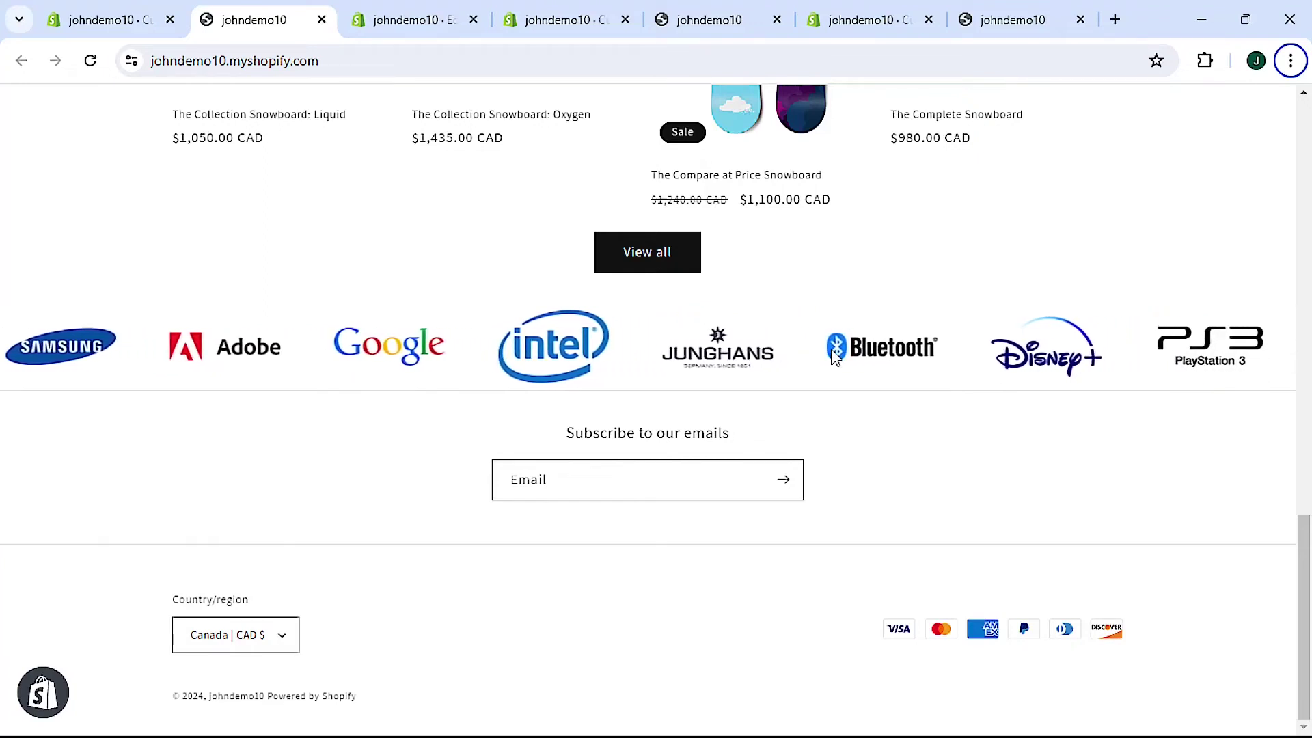
click(129, 19)
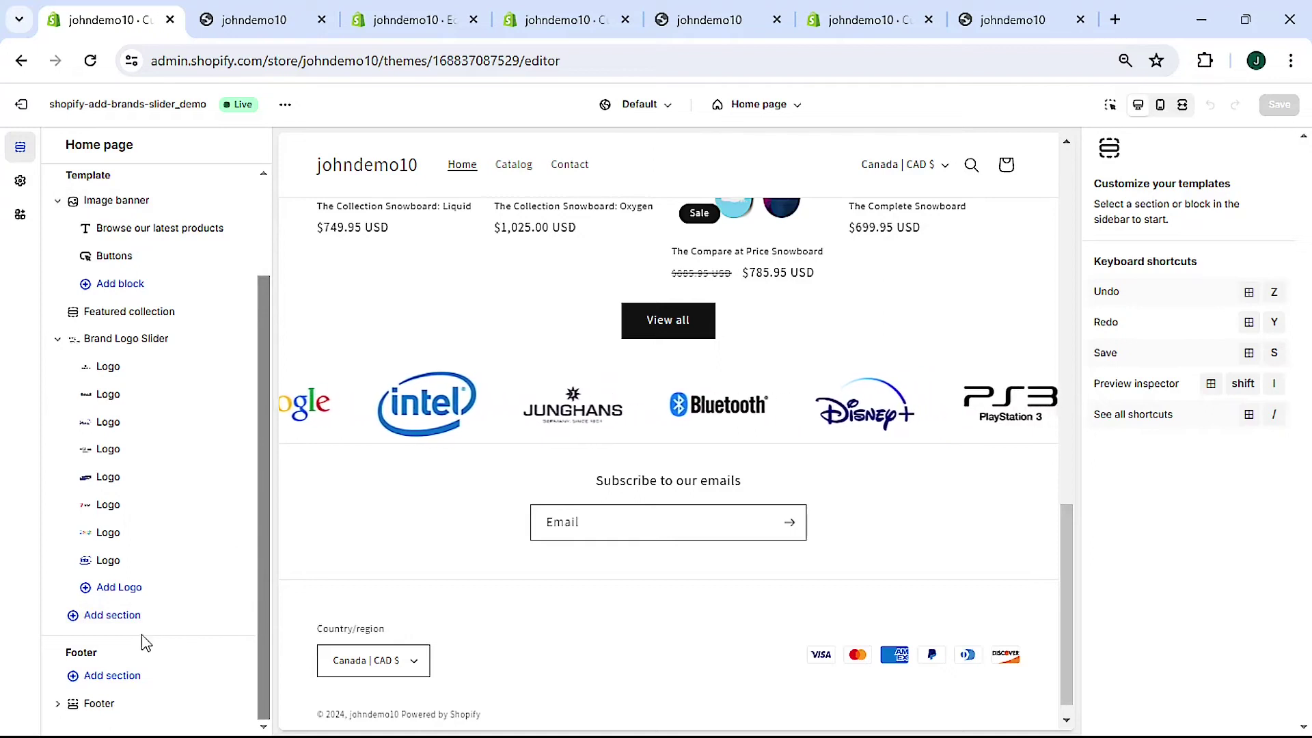
Select the draft theme's Brand Logo Slider section to show its settings
click(114, 618)
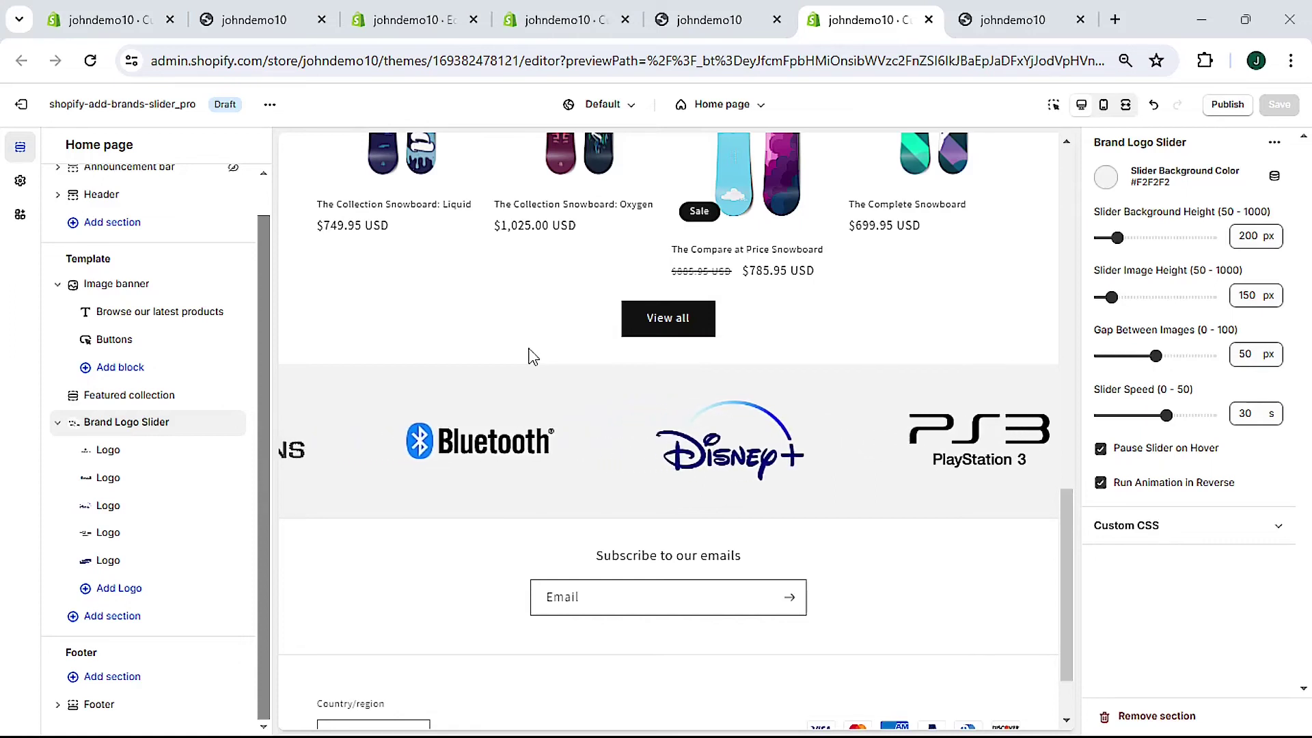
Add another Brand Logo Slider section to the Home page, found via 'brands-lo'
click(85, 616)
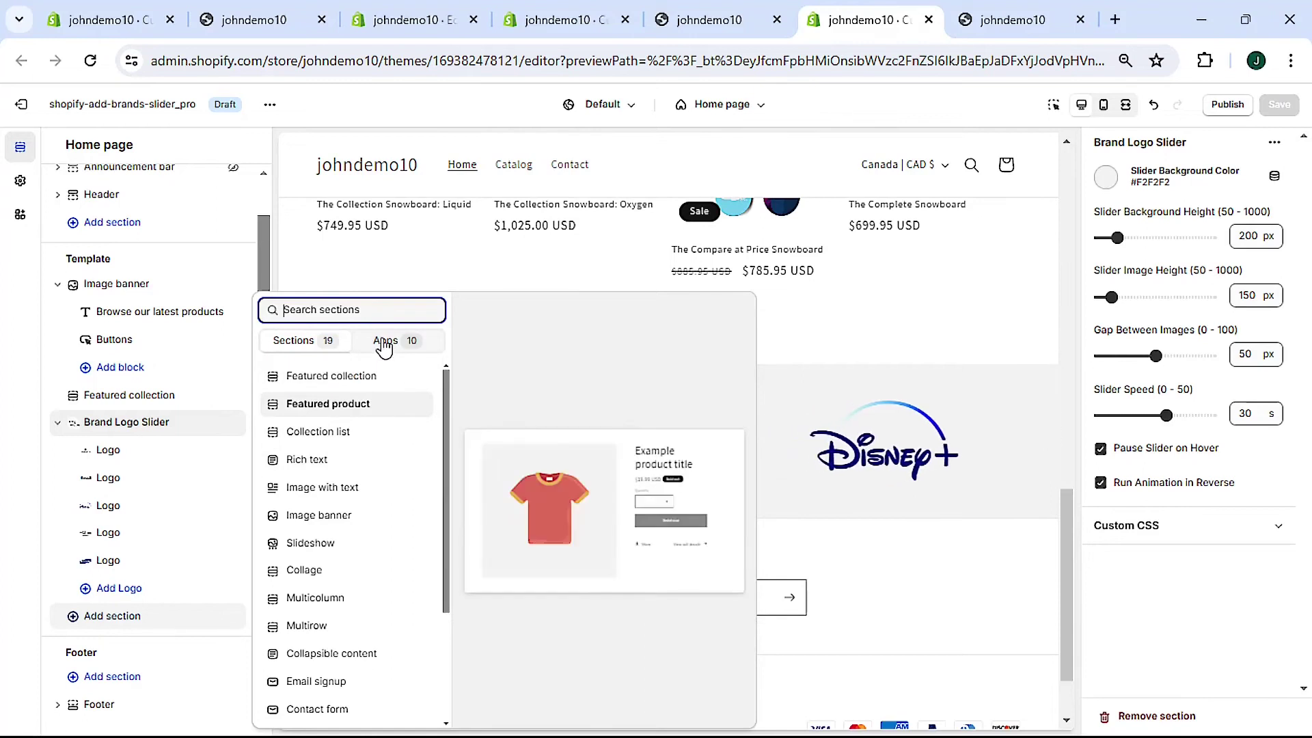
text(brands-lo)
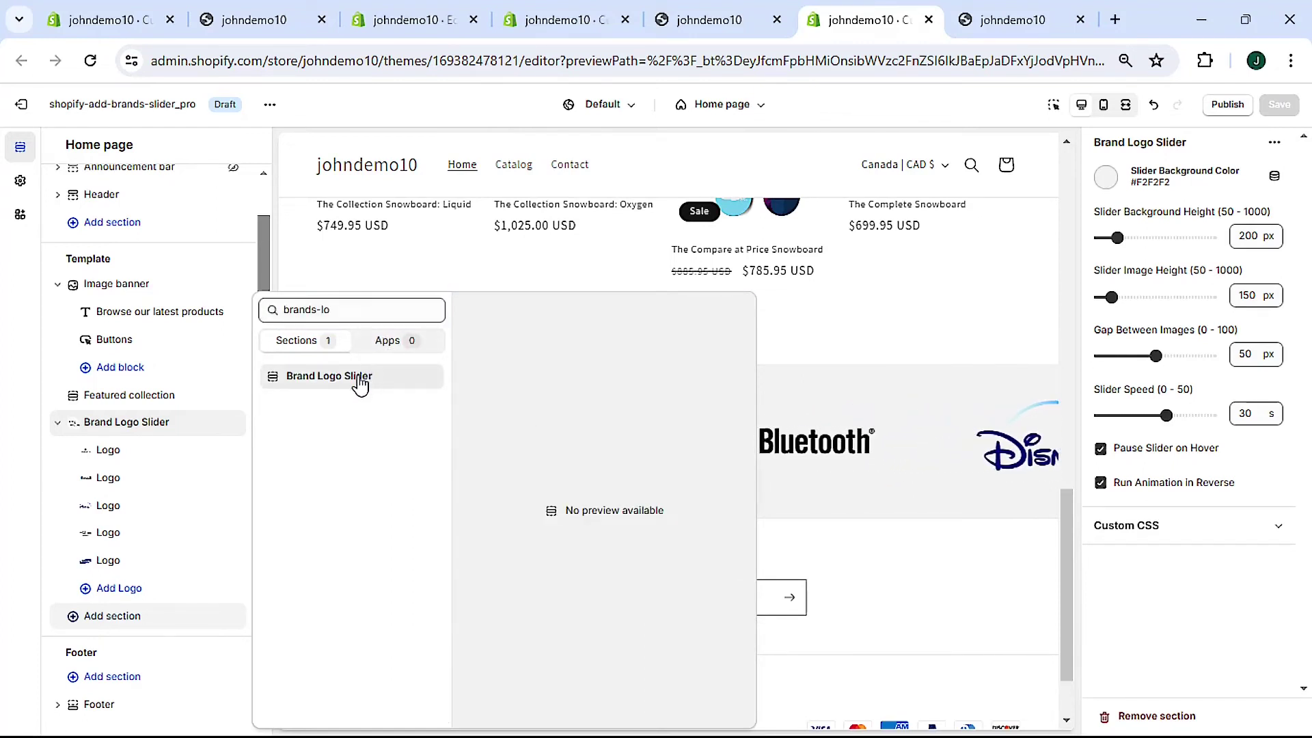
click(360, 381)
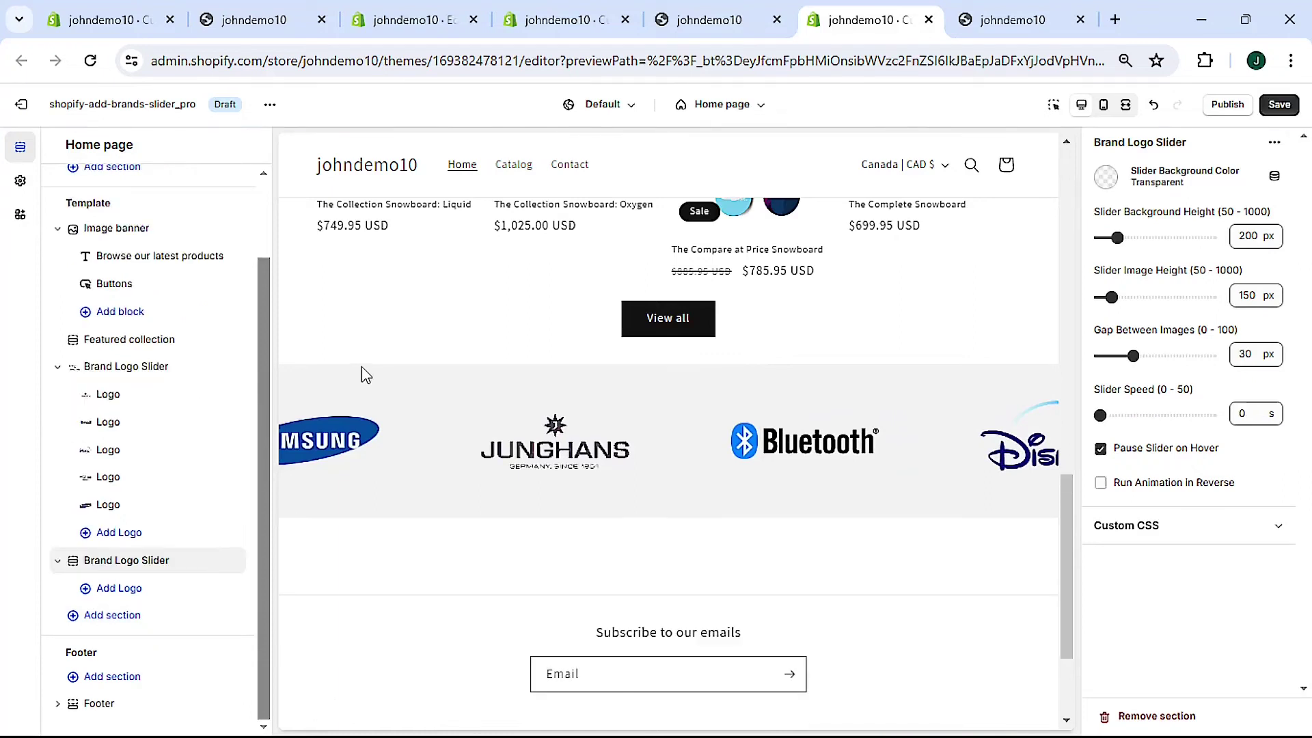
Give the new slider Intel and YouTube logo blocks and save the theme
click(120, 590)
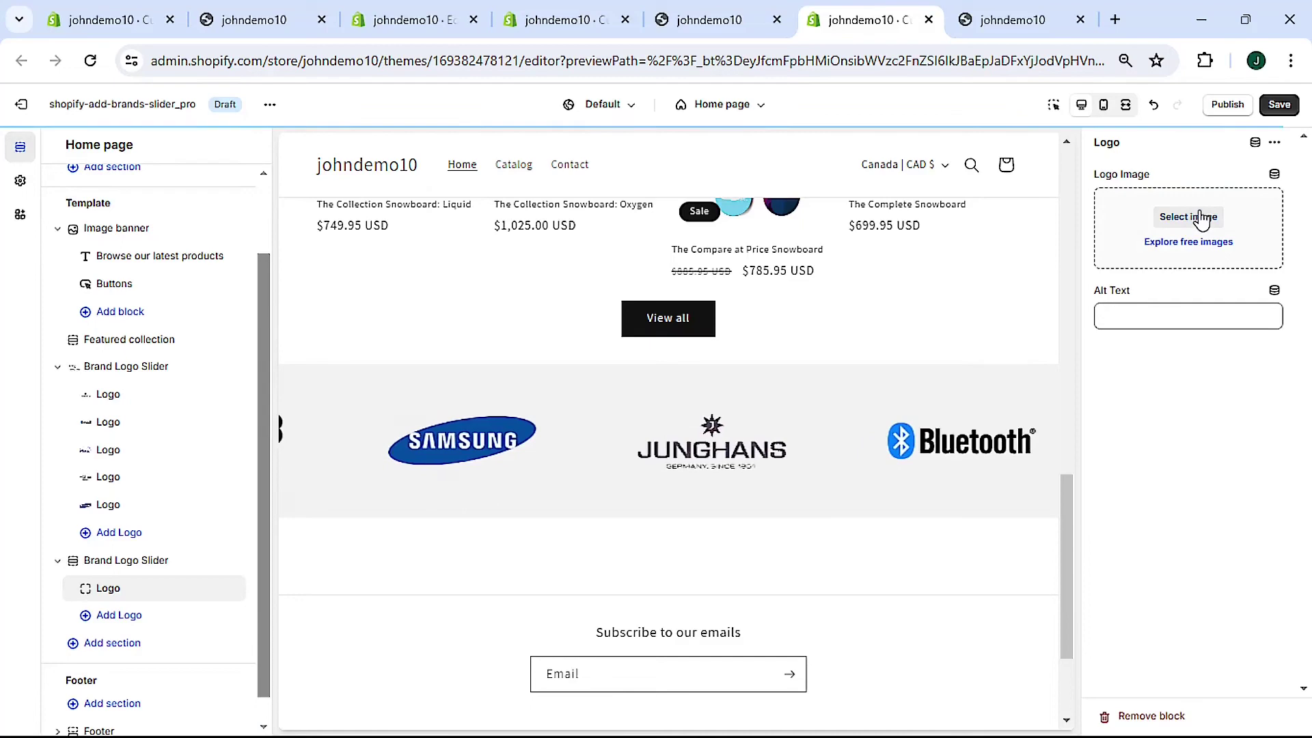
click(1189, 217)
click(595, 555)
click(1000, 679)
click(119, 615)
click(1189, 216)
click(717, 555)
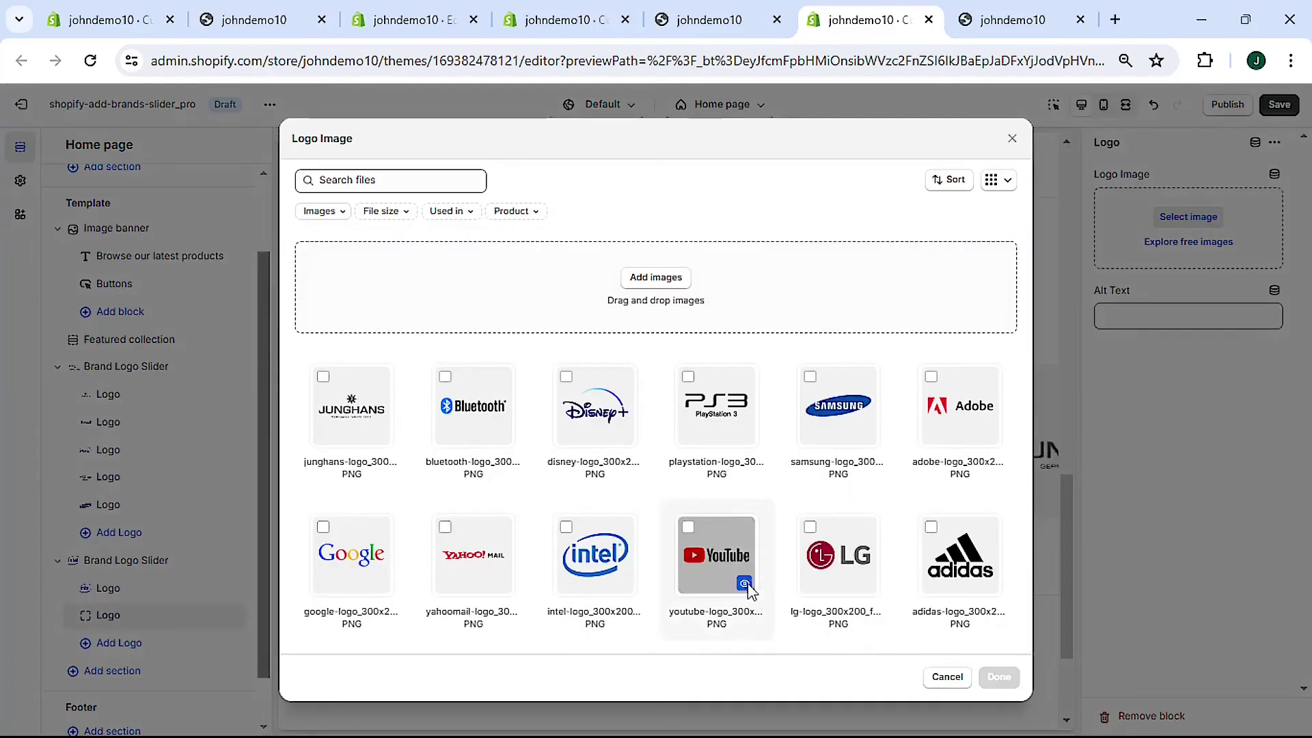
click(1000, 677)
click(1277, 109)
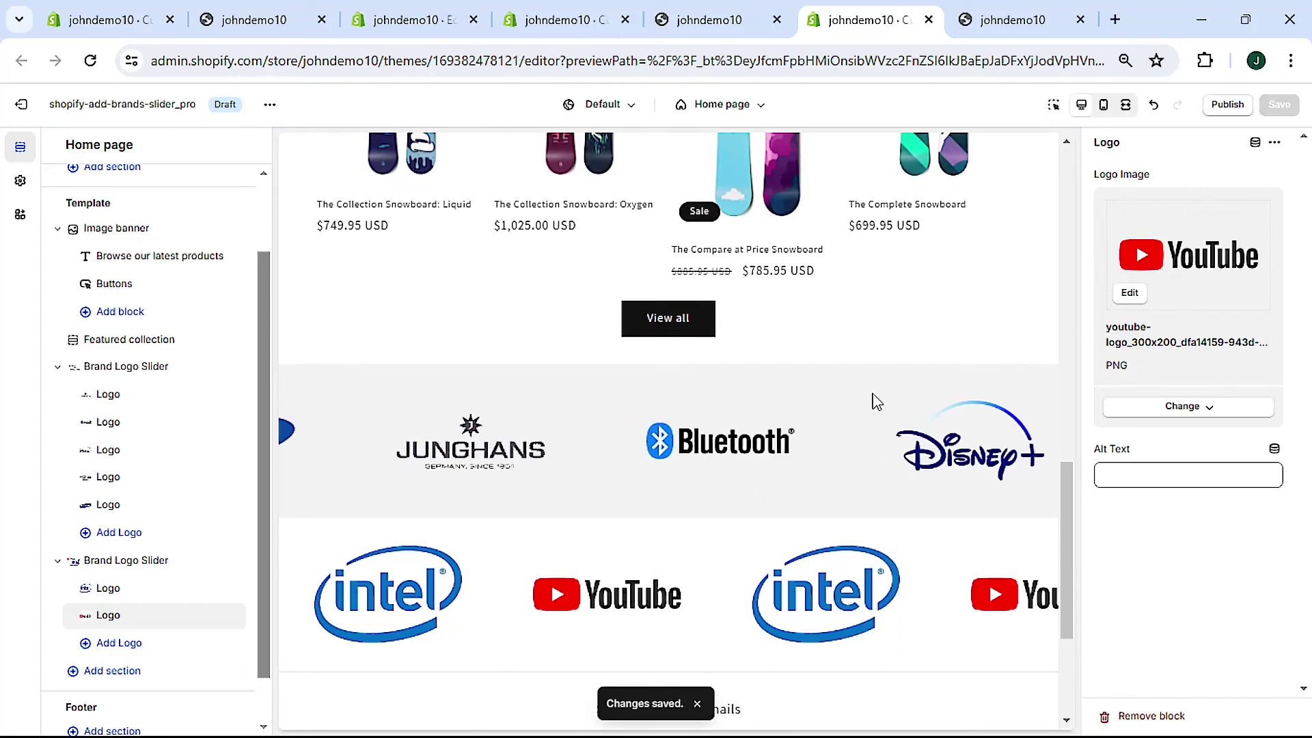
Set the second Brand Logo Slider's speed to 20 seconds and save
scroll(870, 402, down, 1)
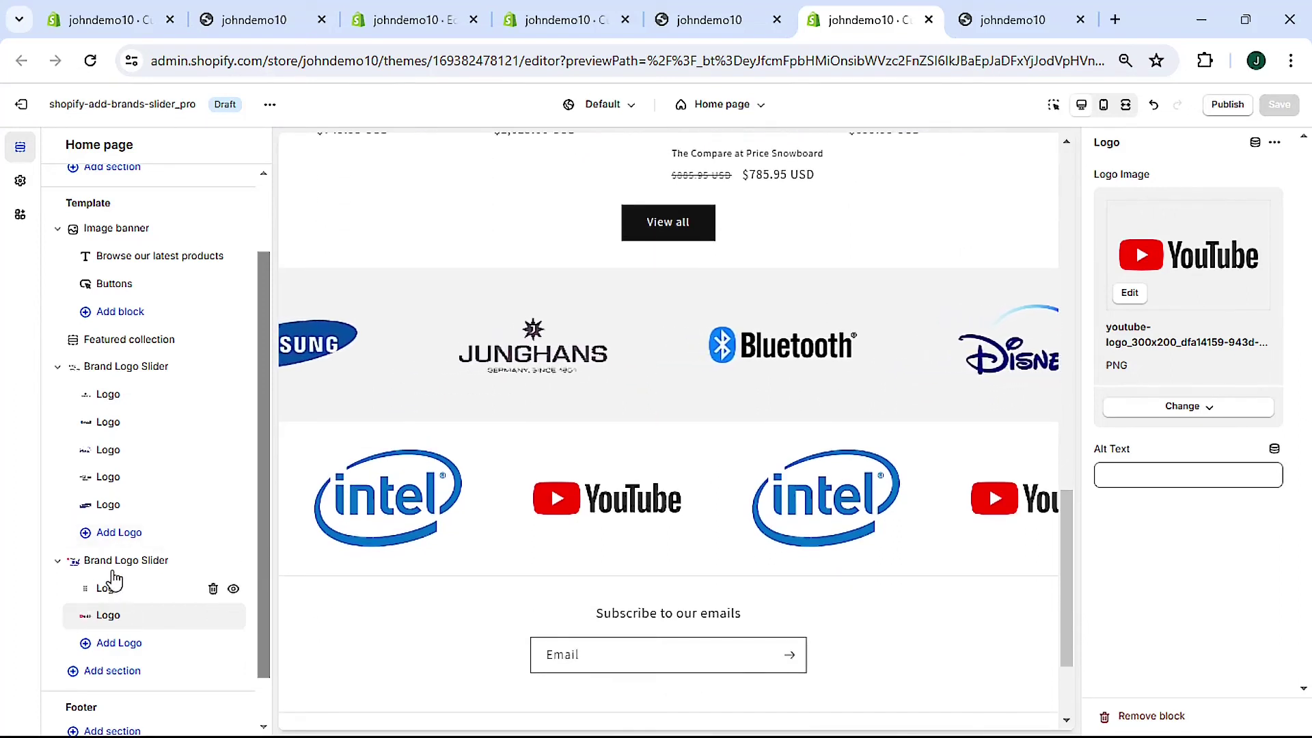
click(111, 564)
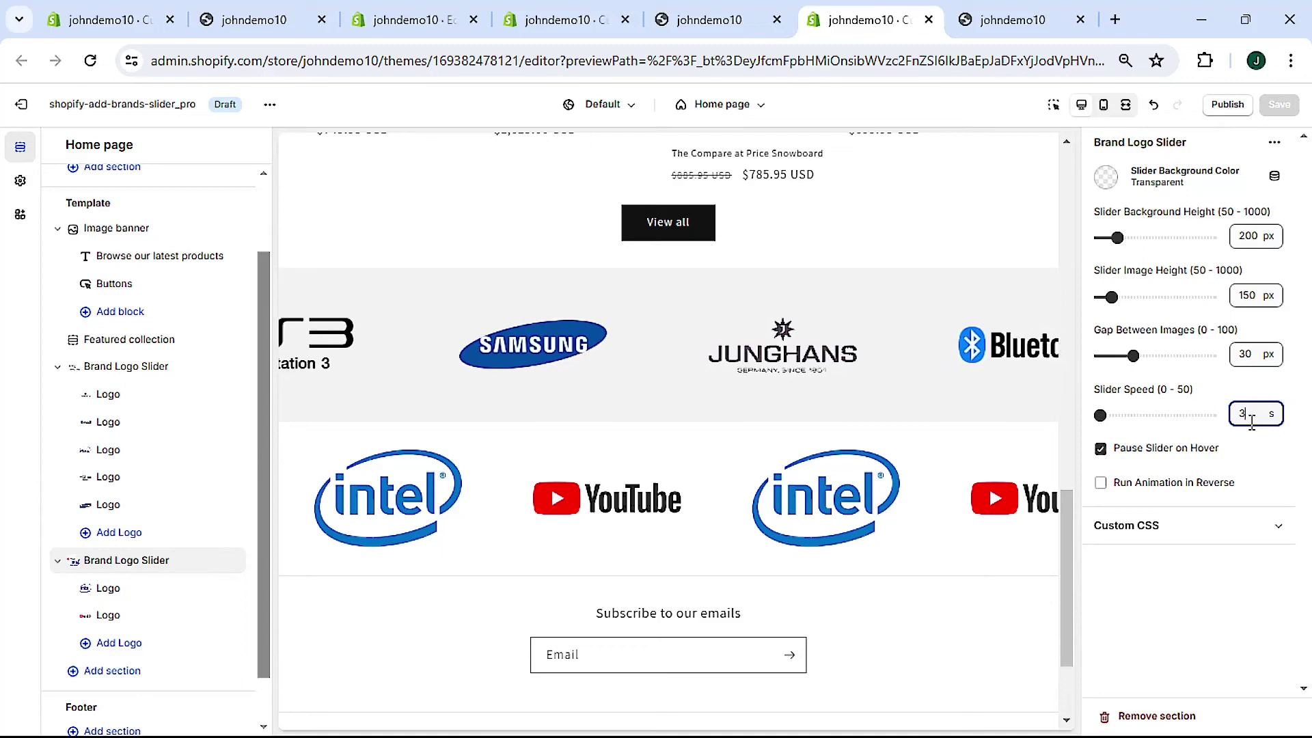
key(BackSpace)
text(20)
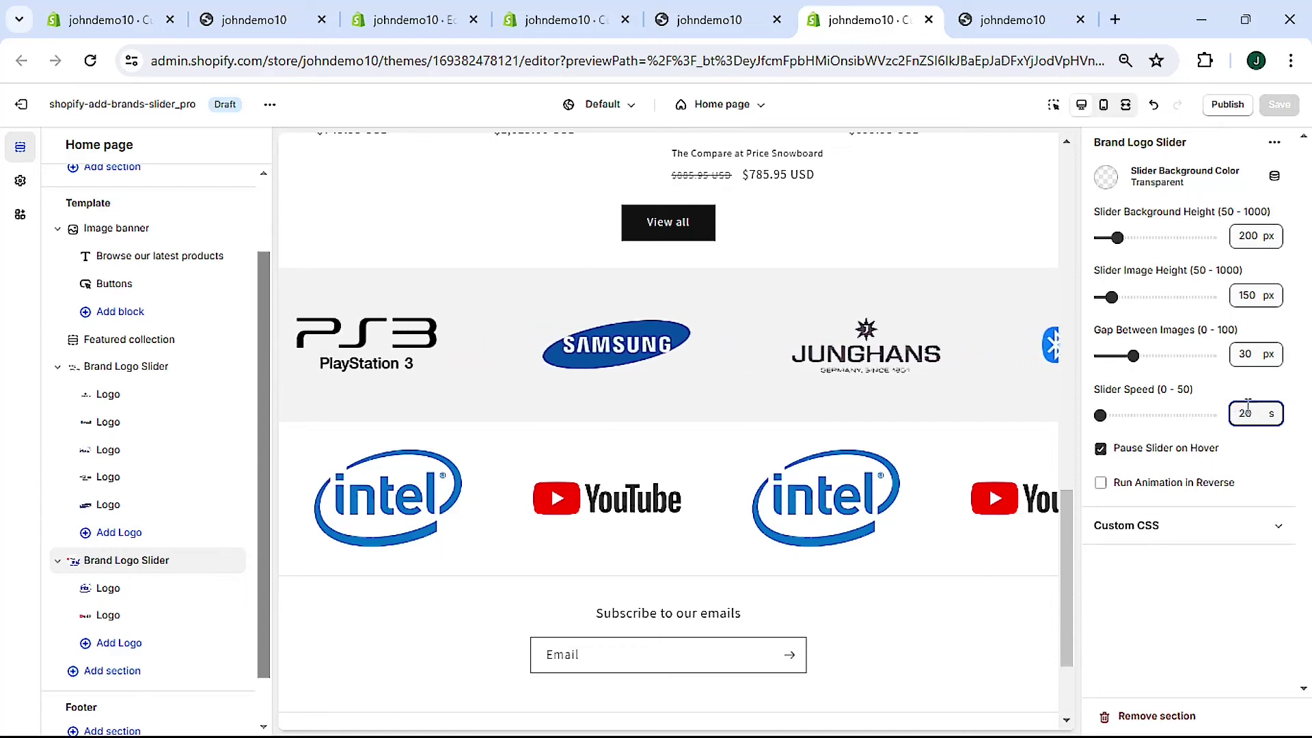
click(1278, 111)
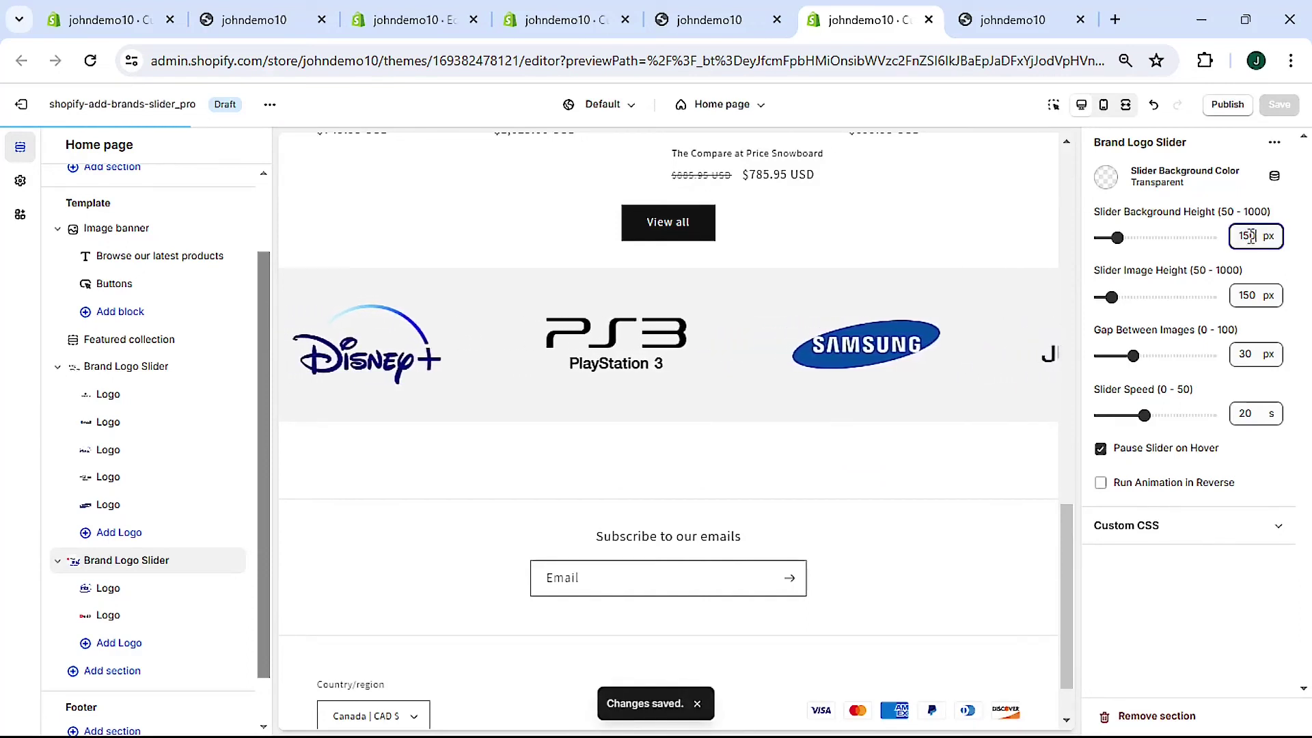
Save 150 px background height and 100 px image height, and run the animation in reverse
click(1279, 105)
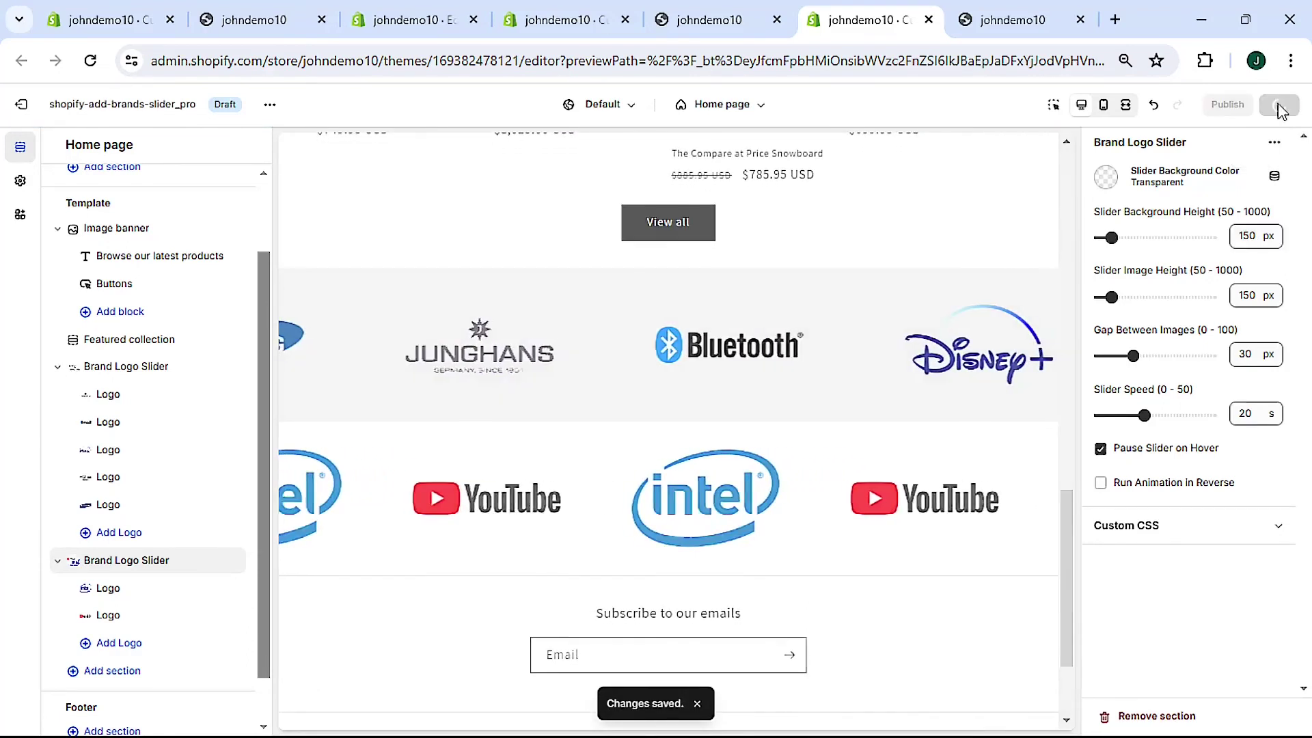
double_click(1248, 296)
text(1)
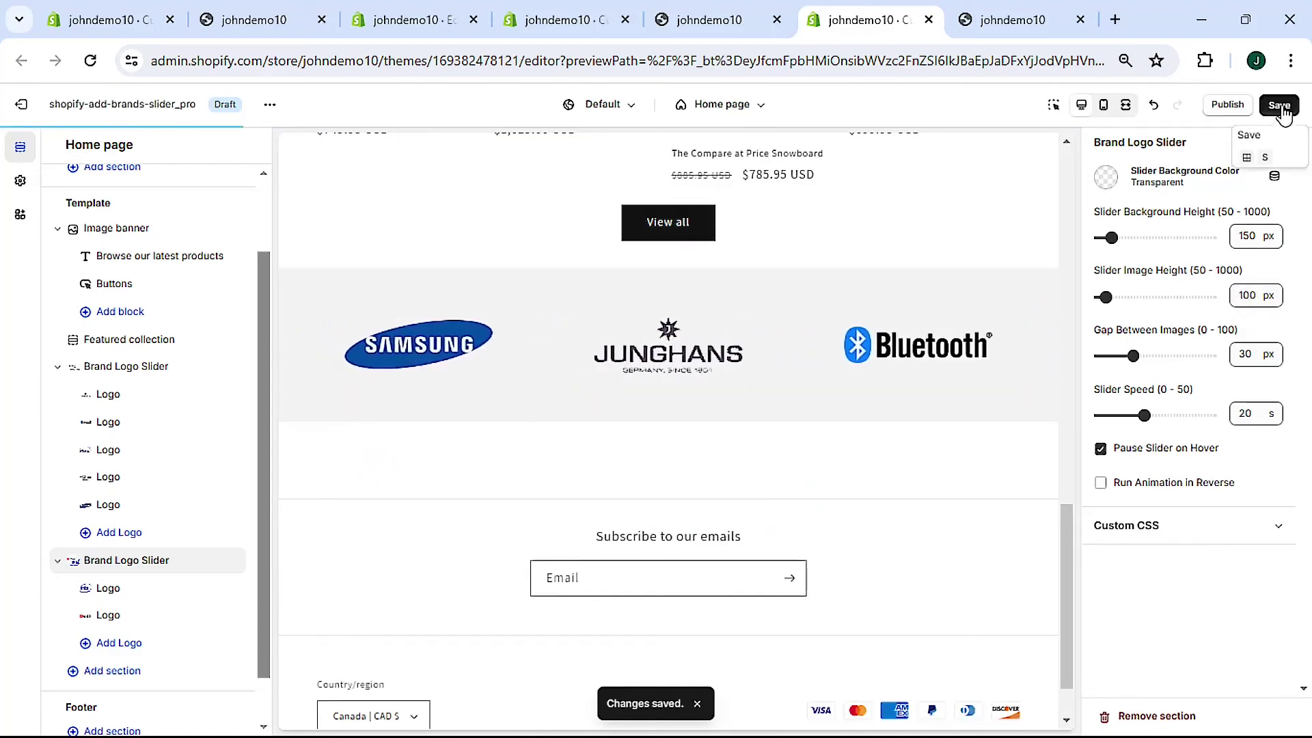
click(1281, 107)
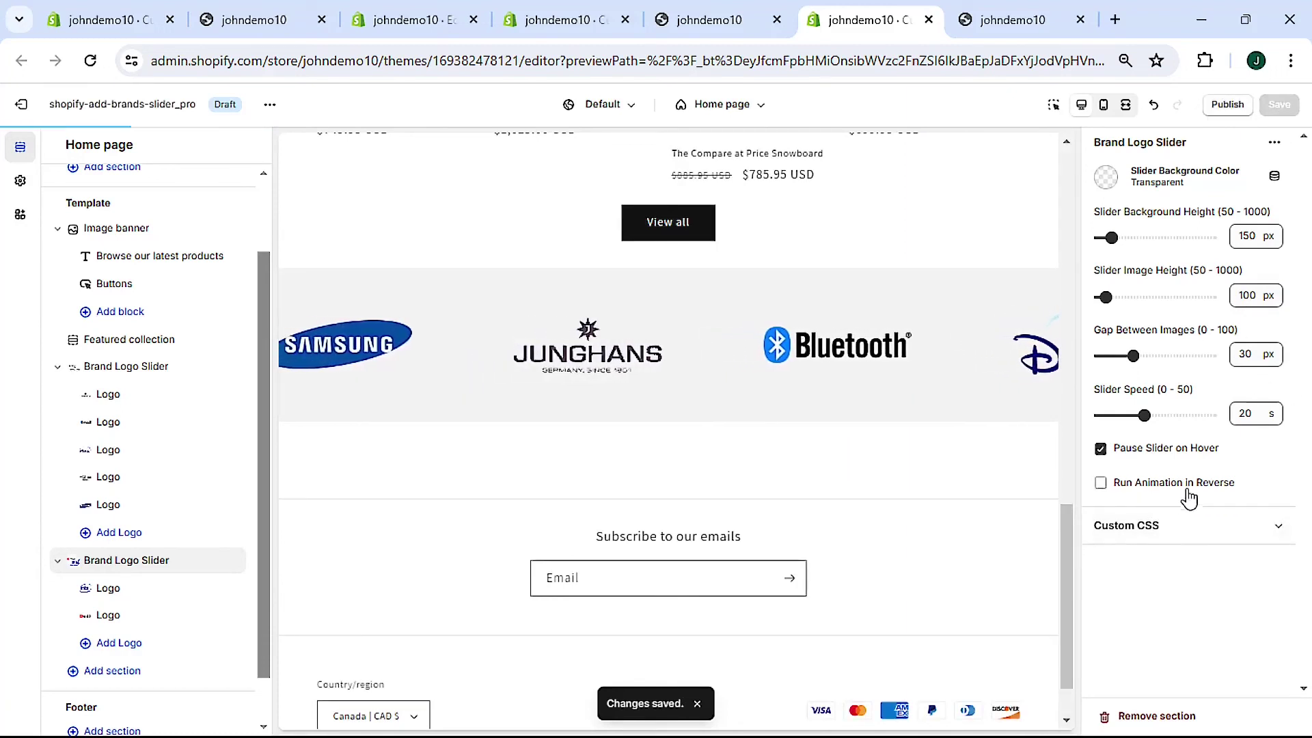
click(1101, 483)
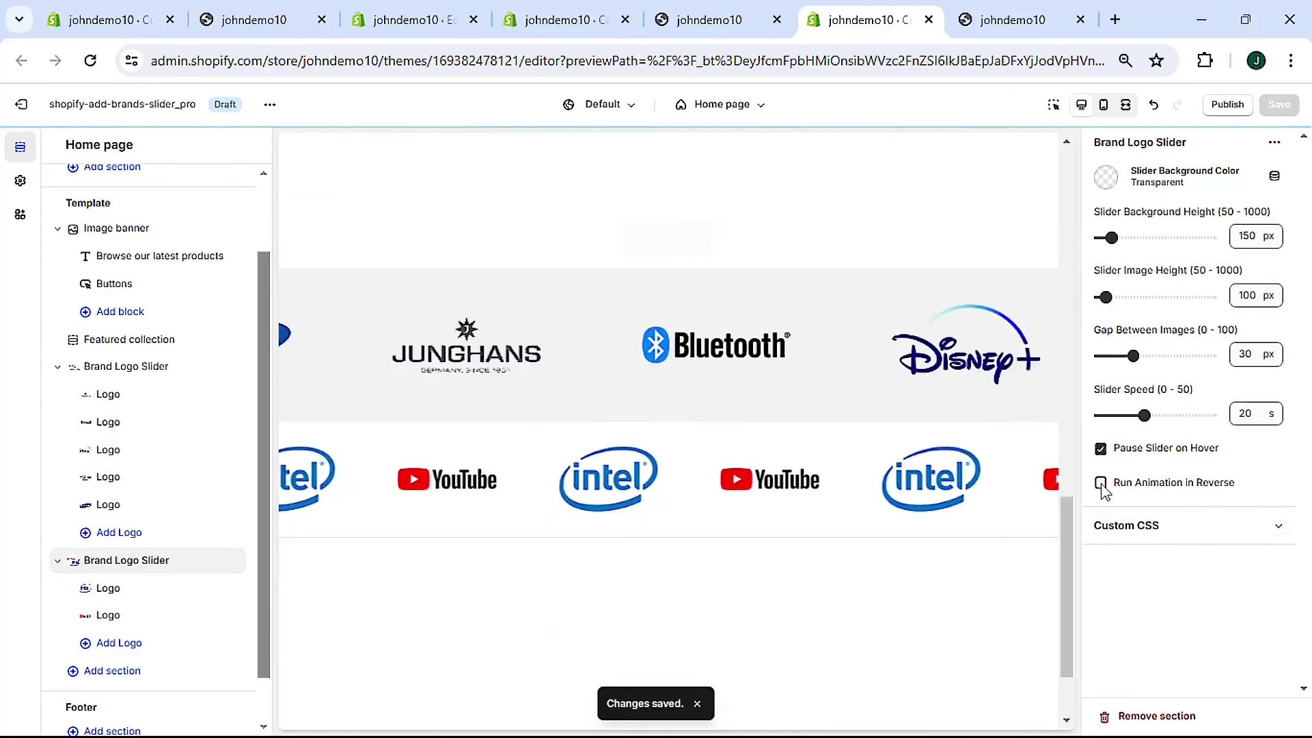
click(1281, 108)
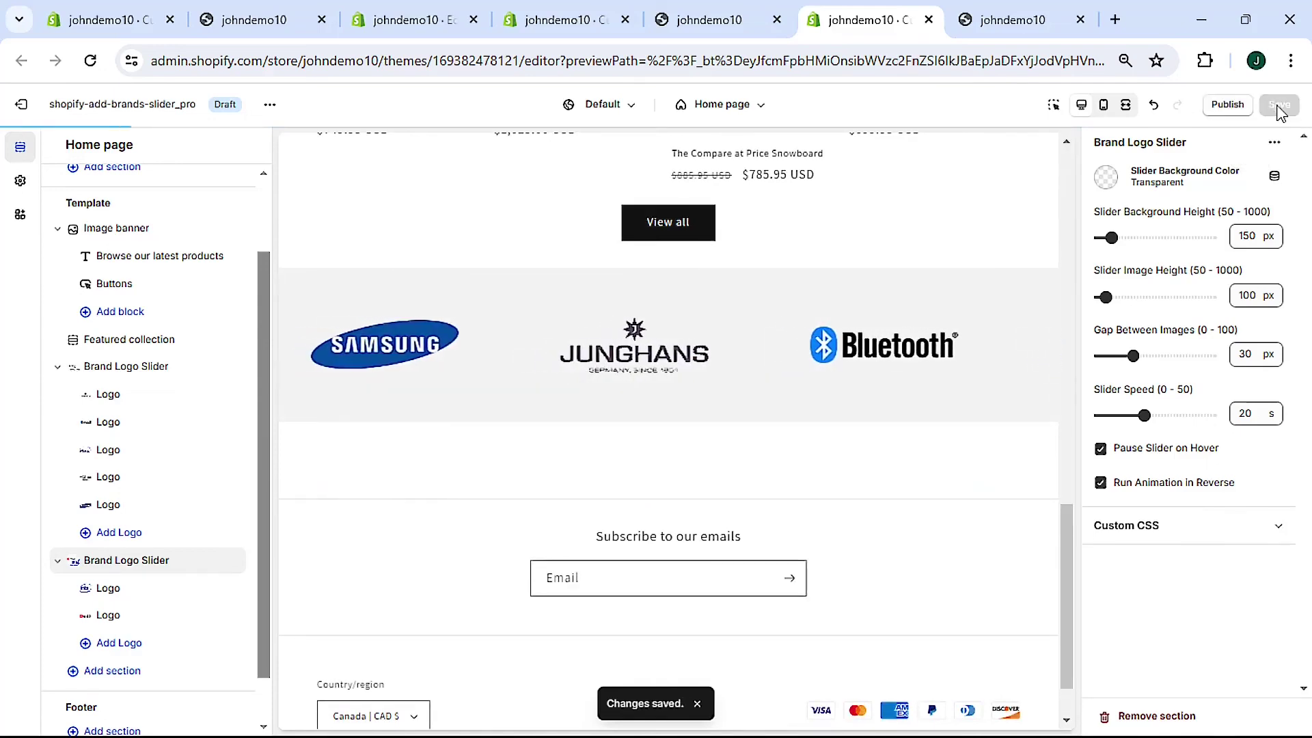
Check both sliders on the storefront, then turn off Pause Slider on Hover for the second slider
click(988, 22)
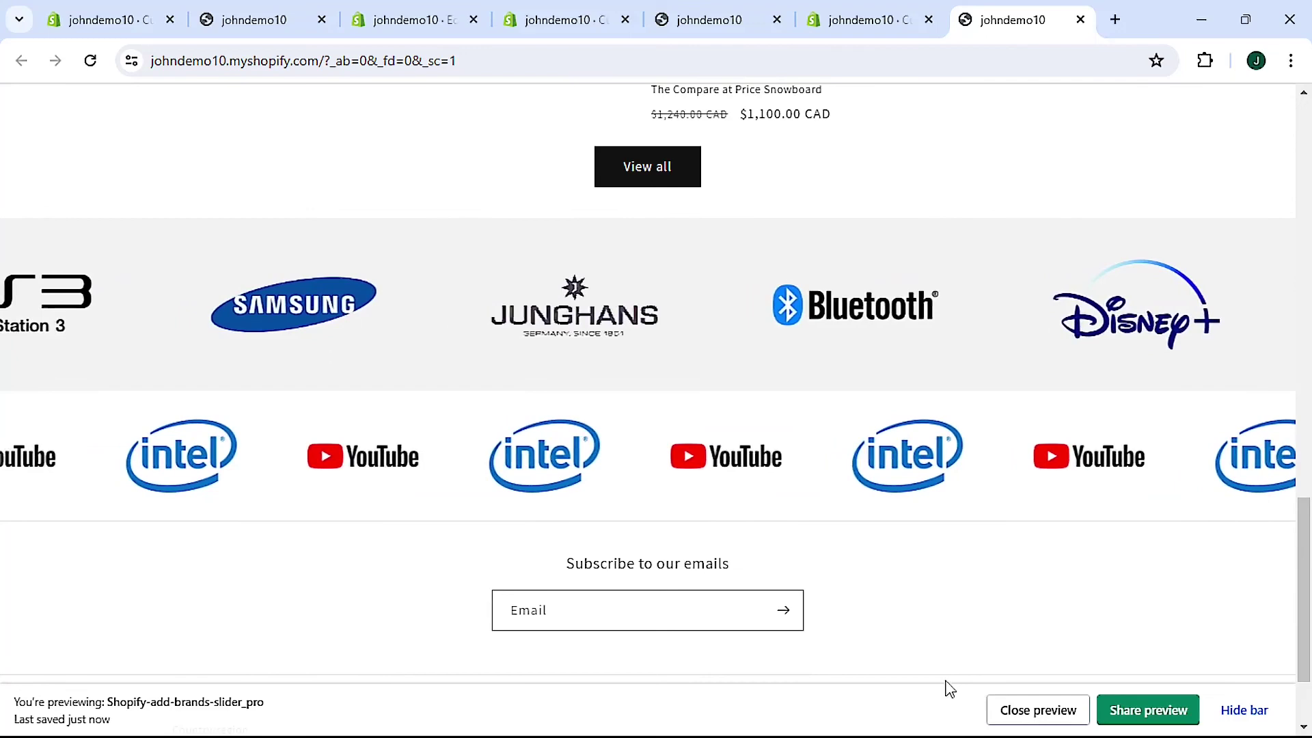
click(858, 20)
click(1192, 452)
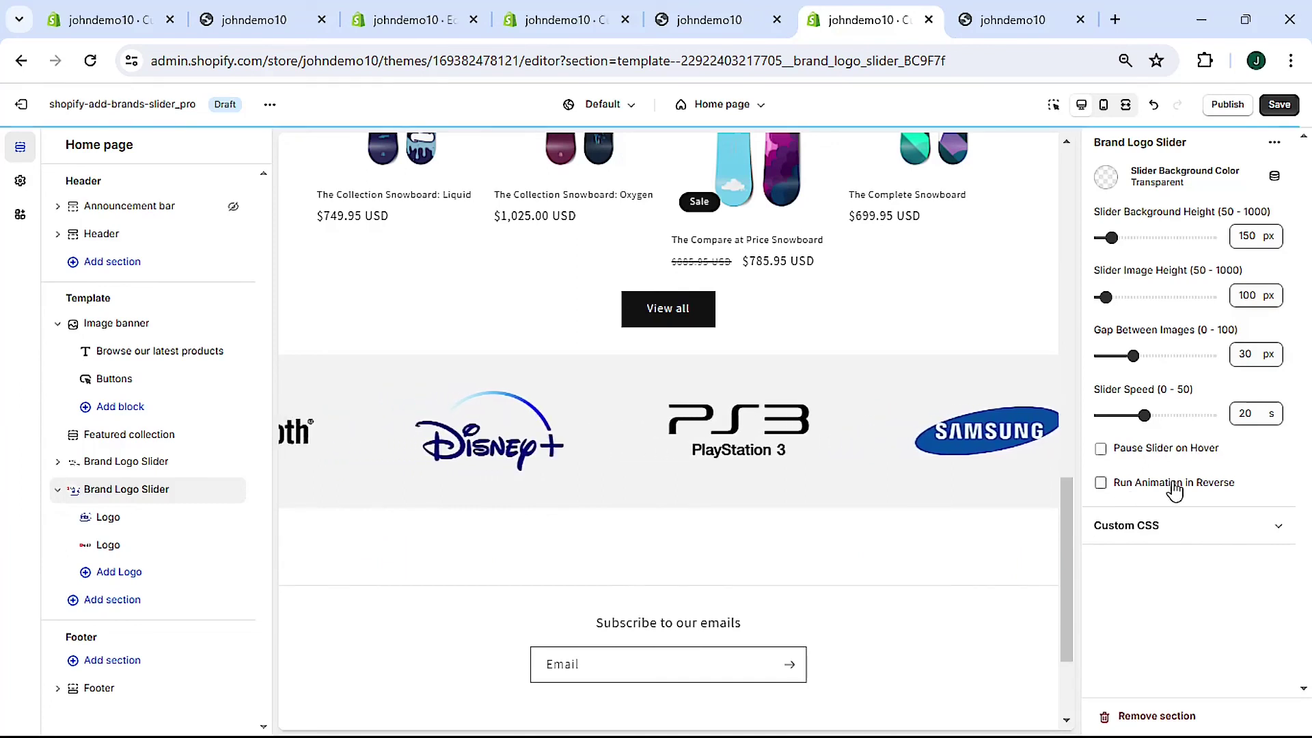
Save, move the Intel and YouTube slider above Featured collection, and save the new order
click(1279, 105)
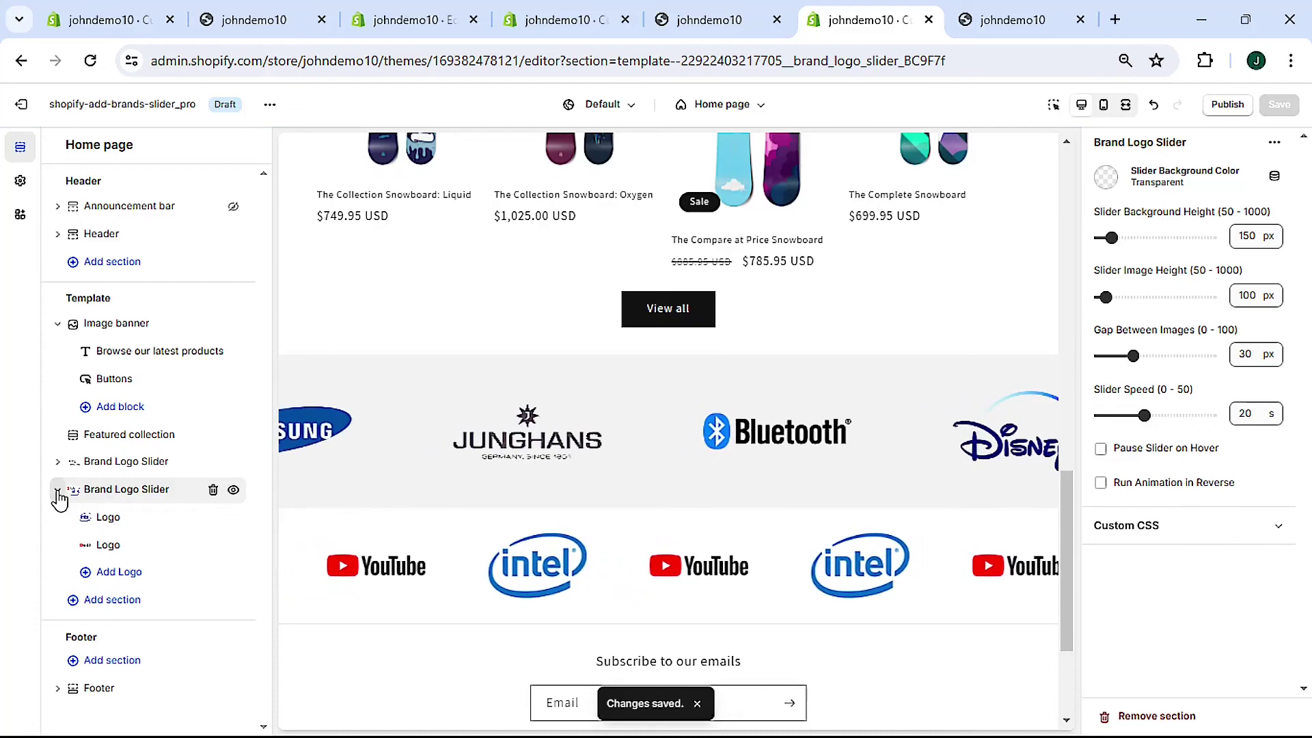
drag(73, 492, 71, 435)
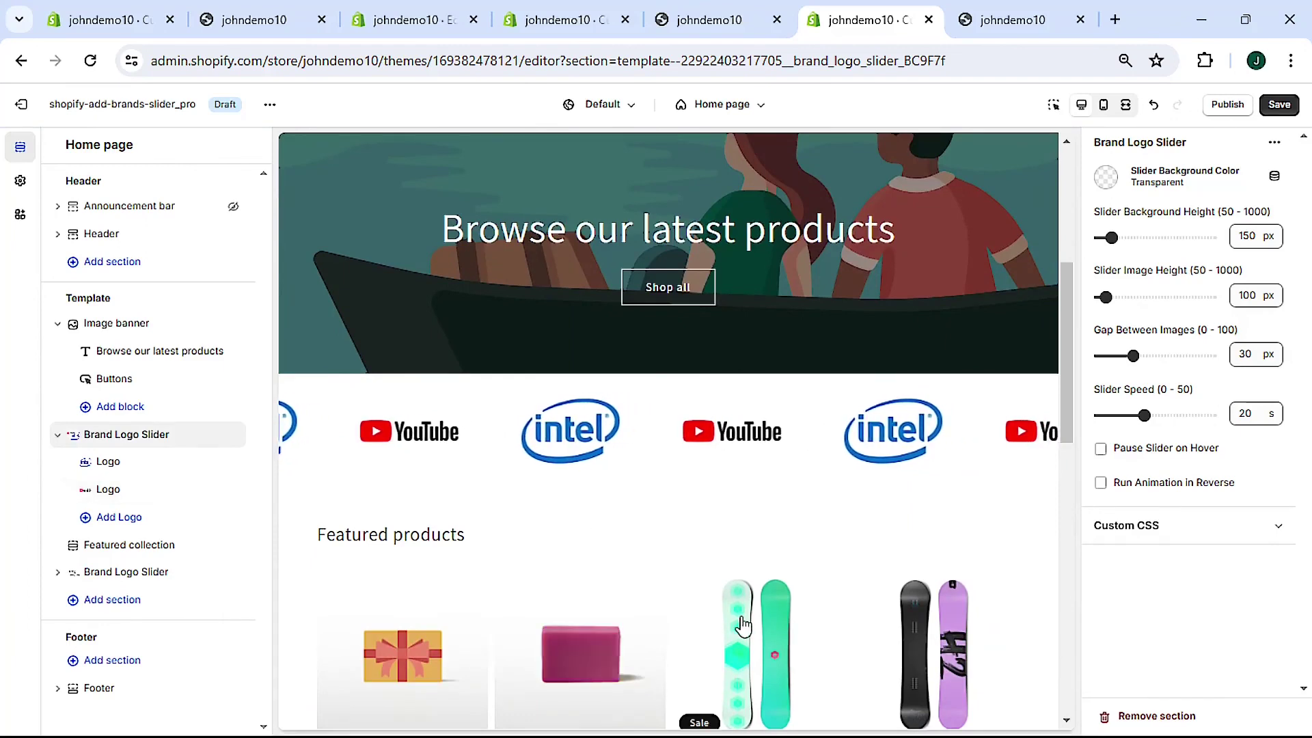
scroll(793, 568, down, 3)
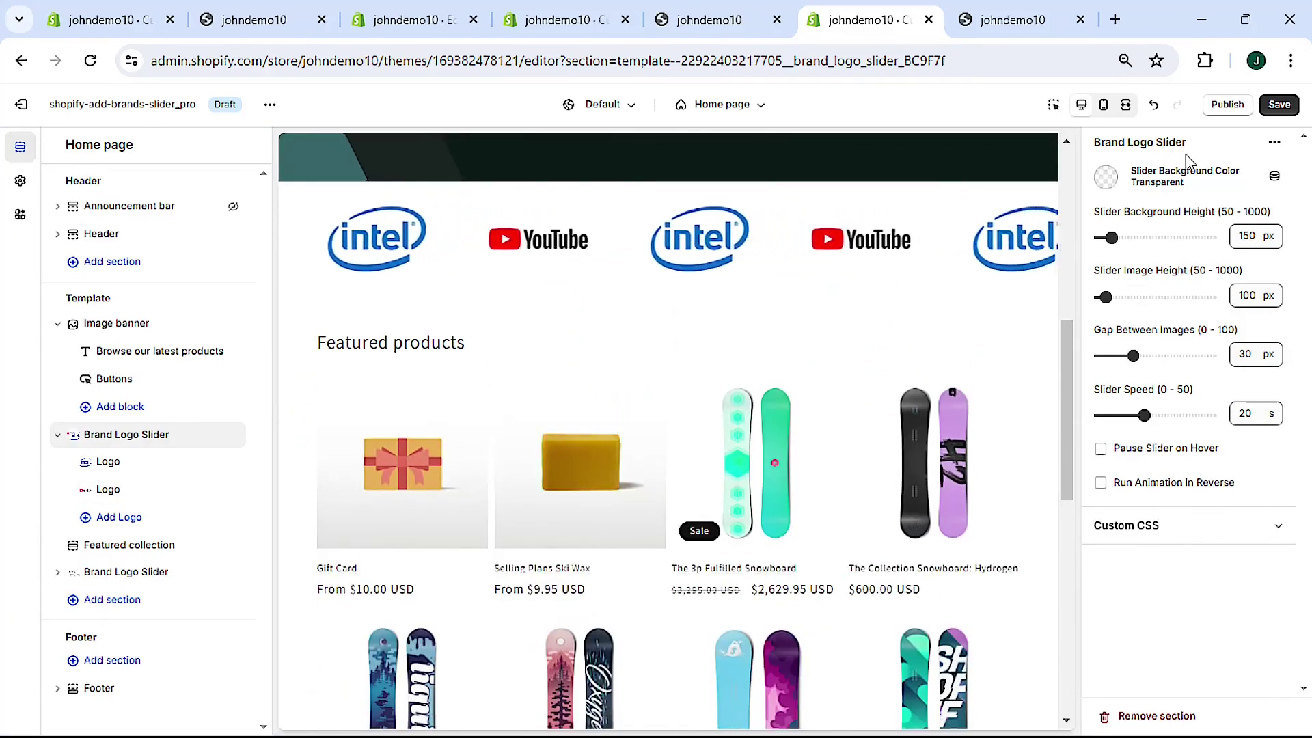
click(1283, 106)
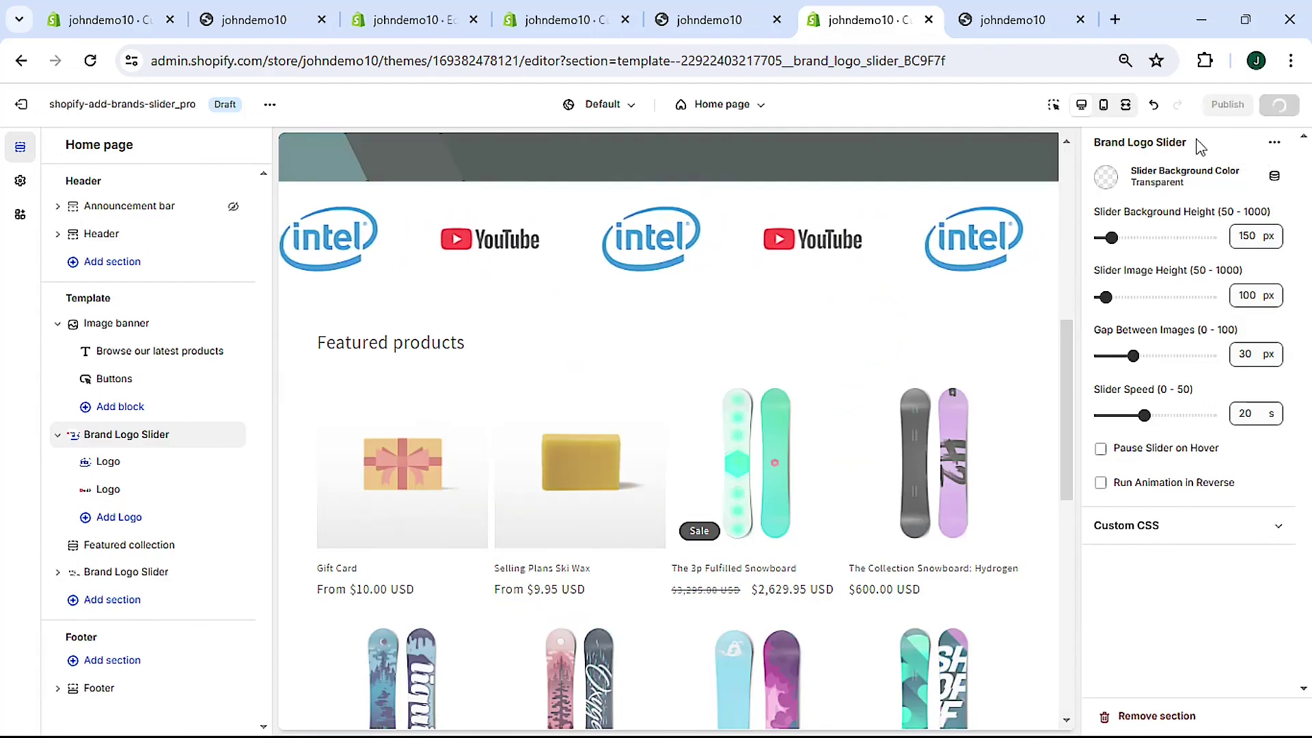
click(995, 11)
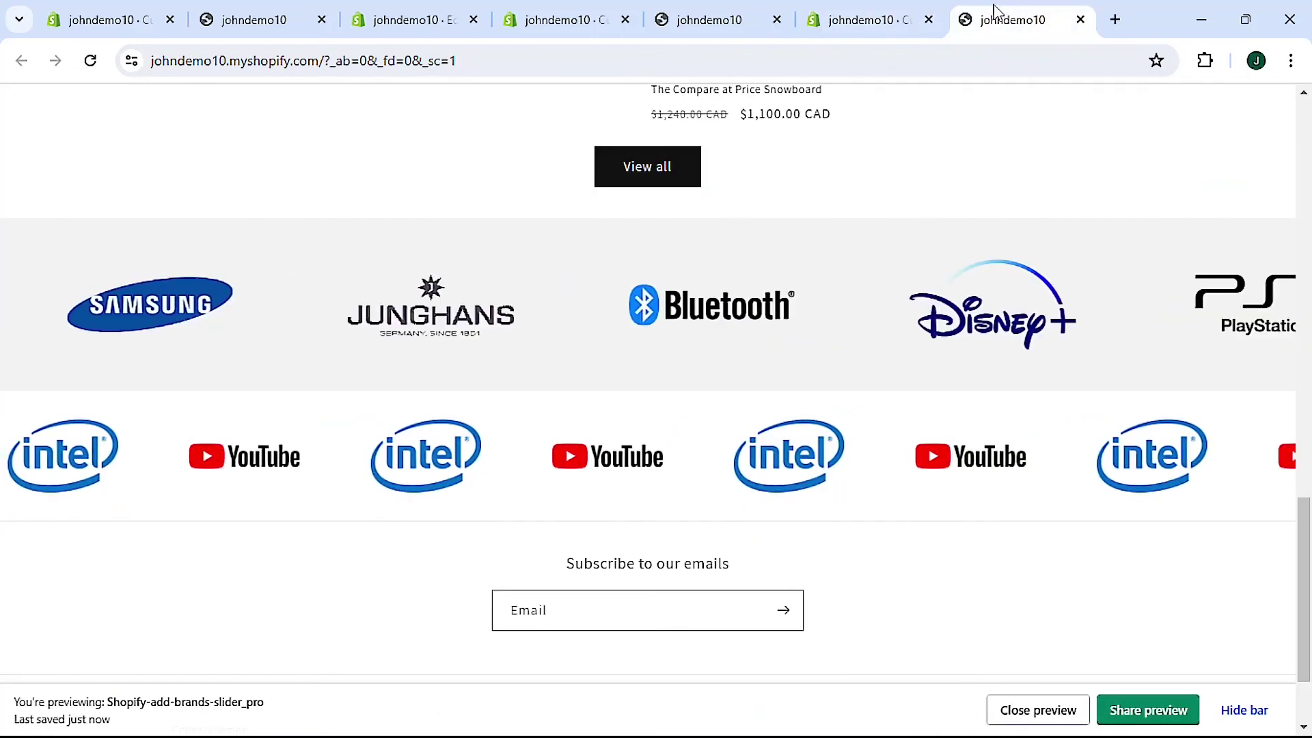
Reload the storefront and check the Intel and YouTube slider beneath the banner
click(91, 60)
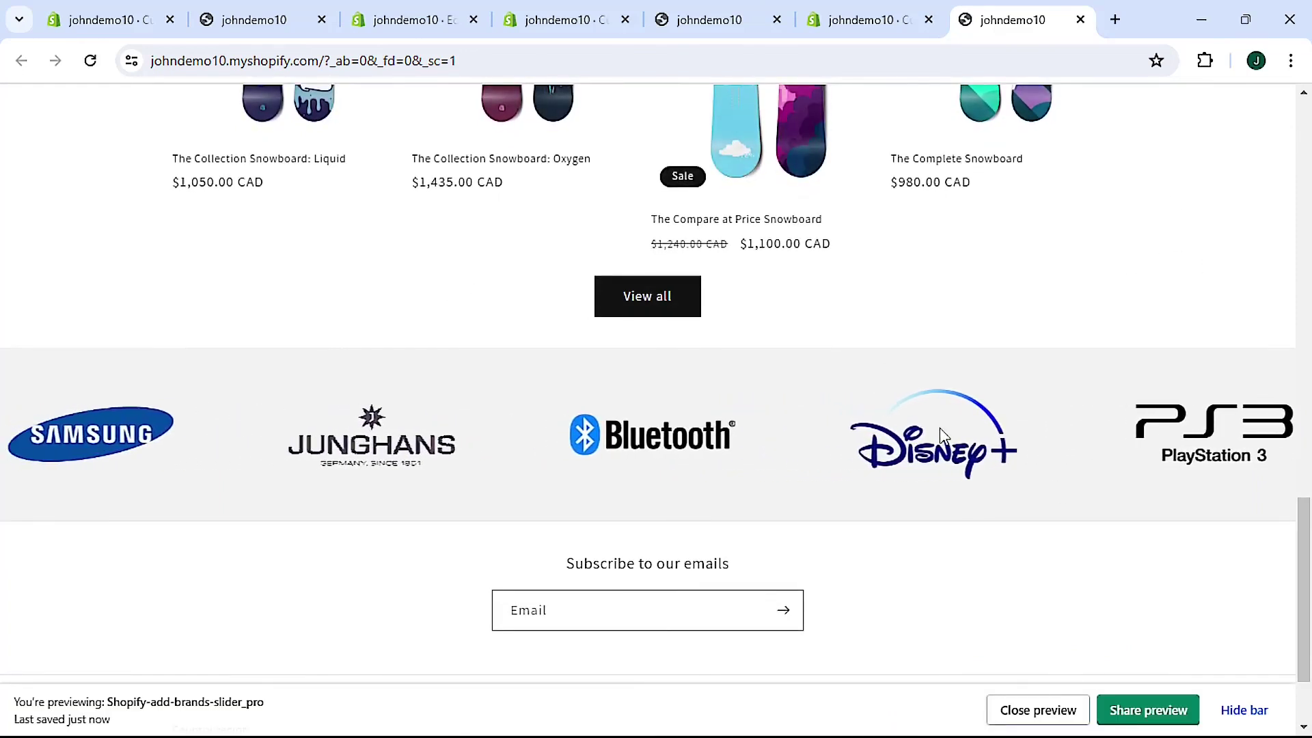
scroll(1119, 234, up, 8)
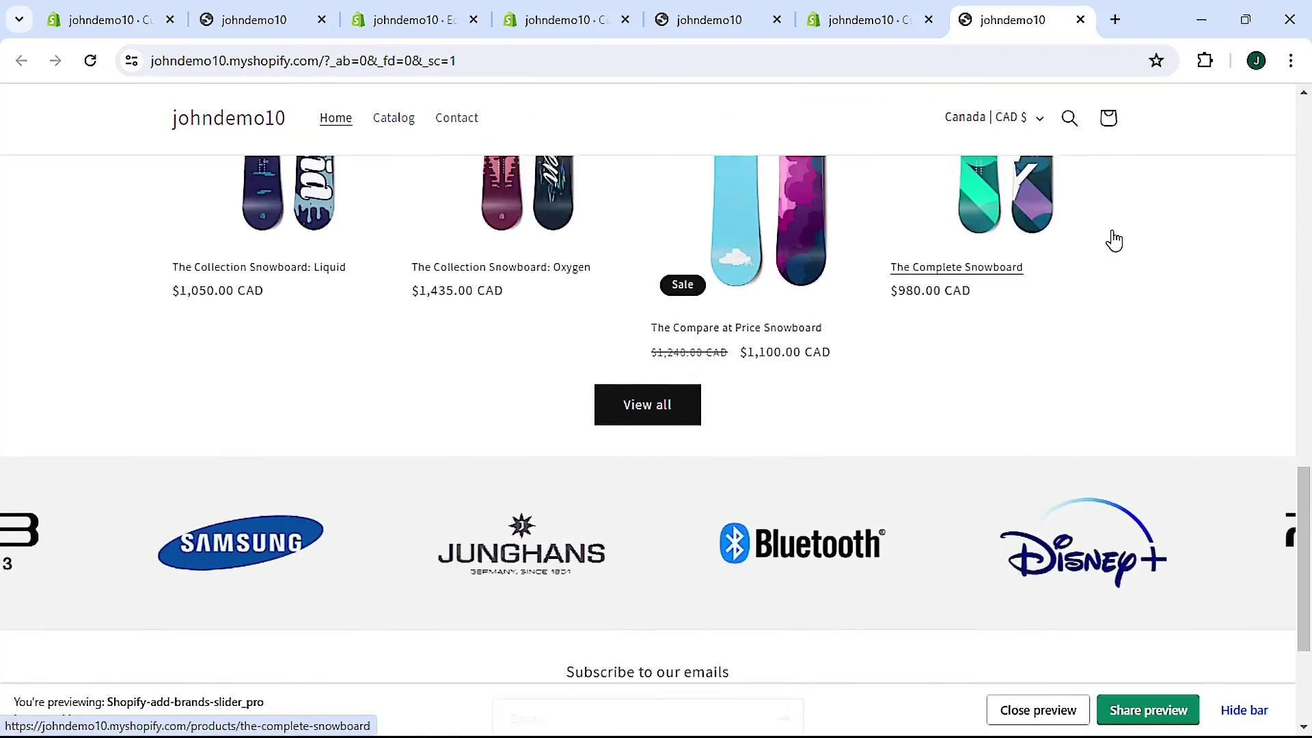
scroll(1114, 235, up, 6)
scroll(1019, 293, down, 3)
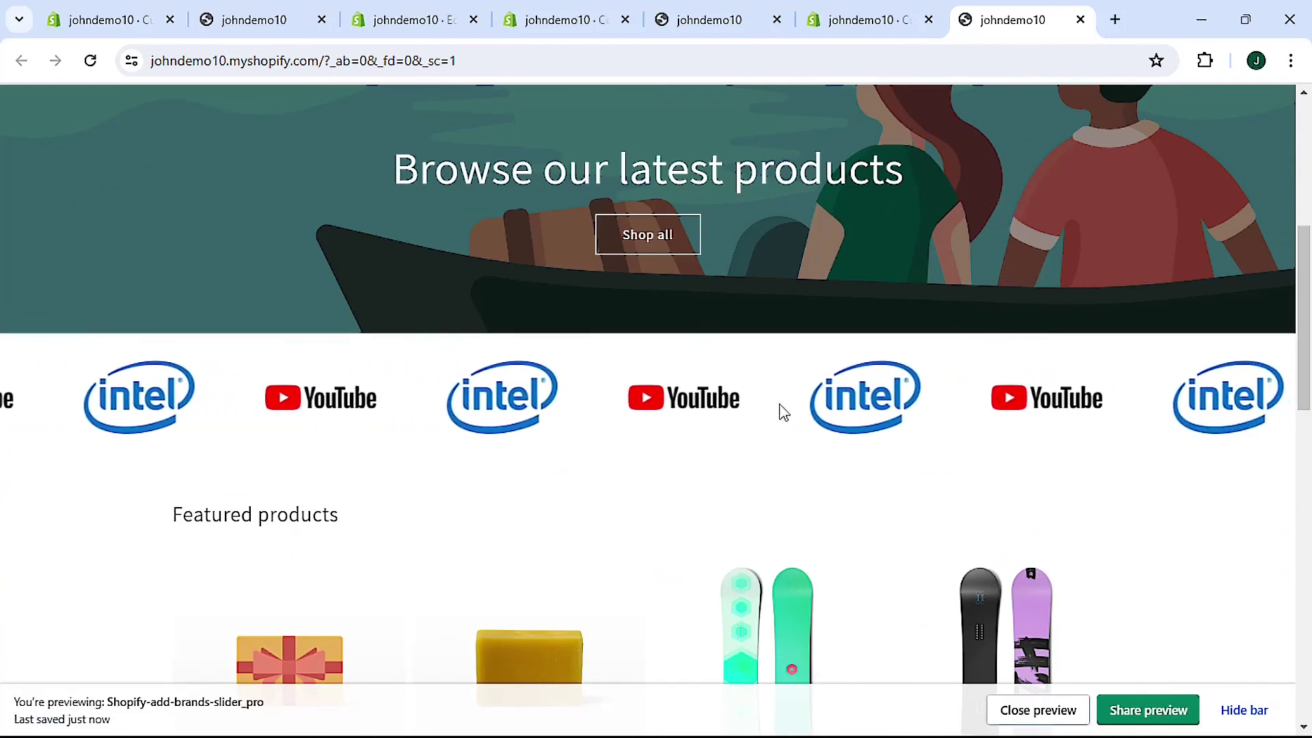
scroll(858, 463, down, 6)
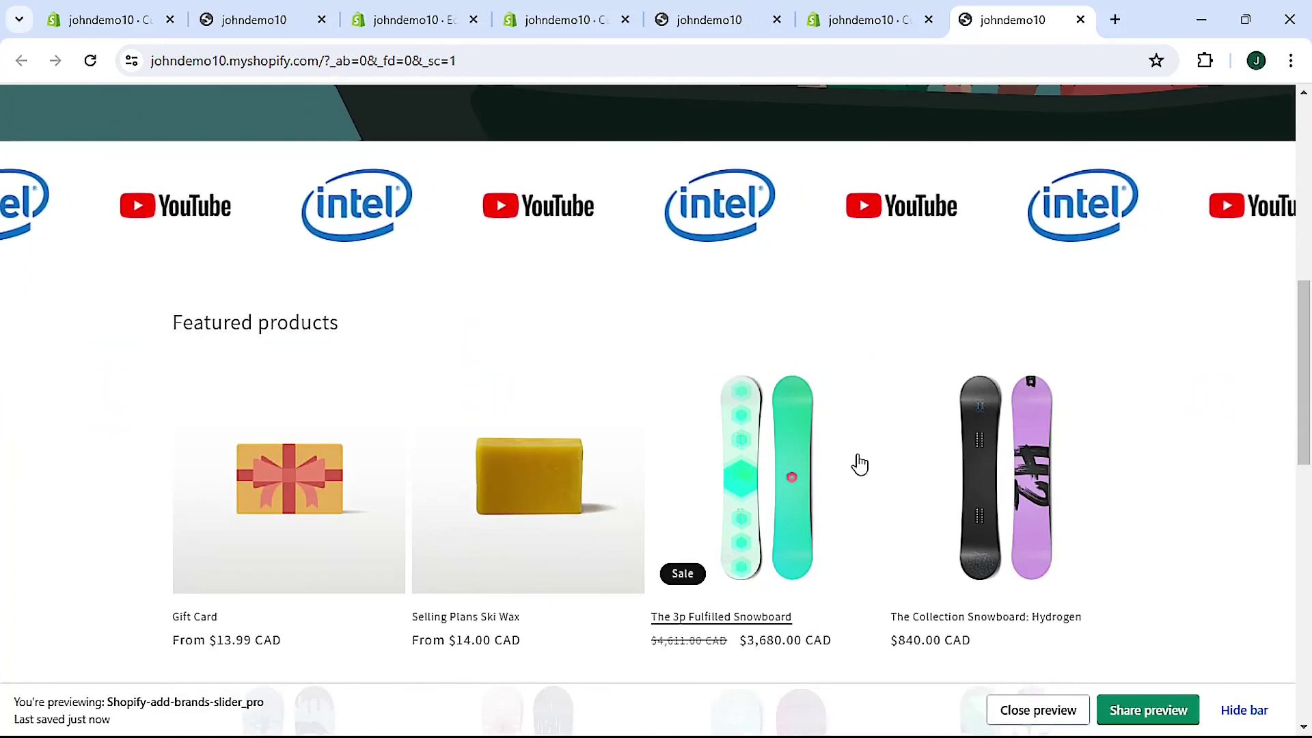